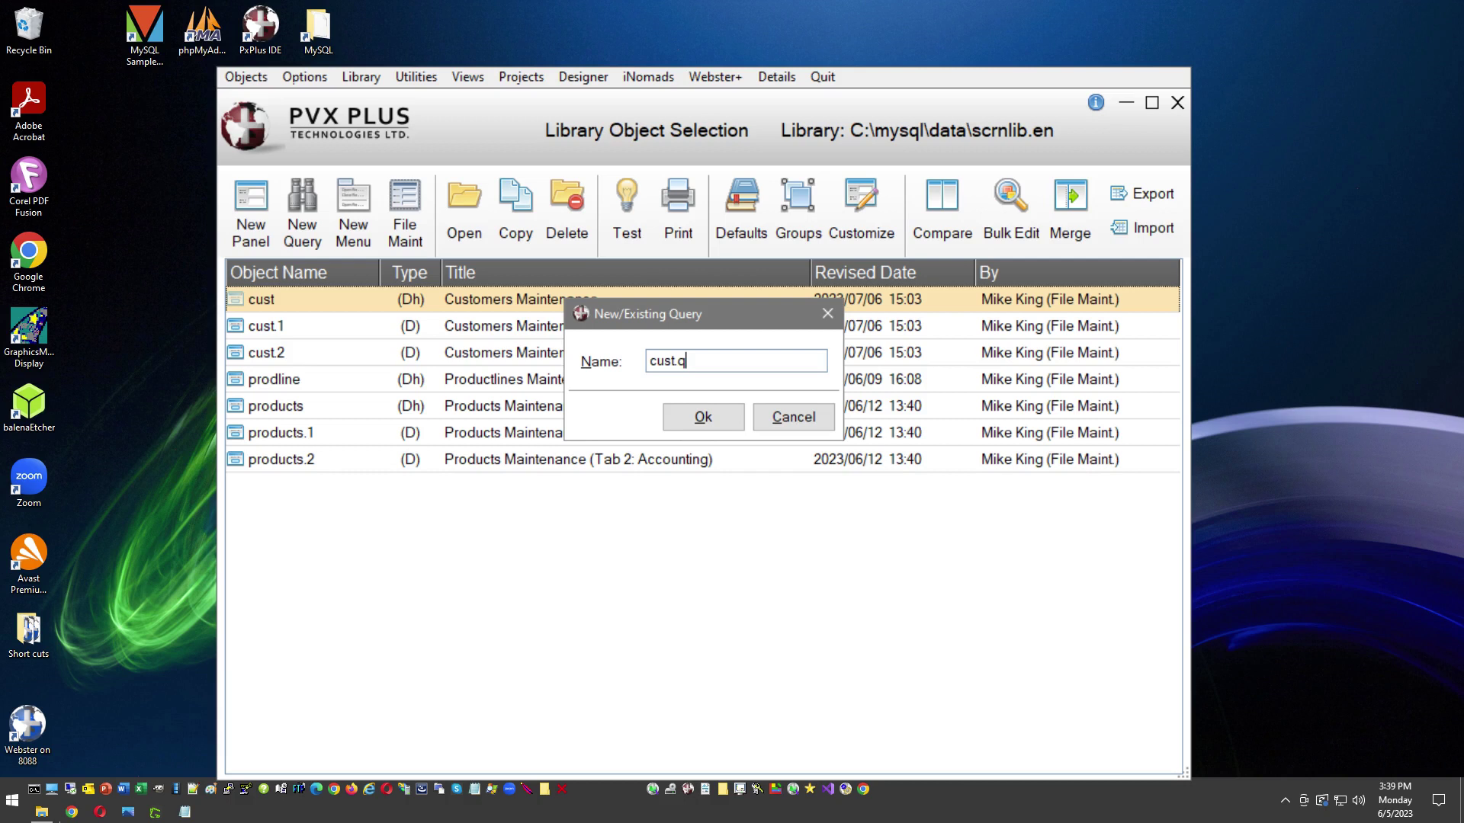
Step: Create the query cust.q with the customers table as its file
key("Return")
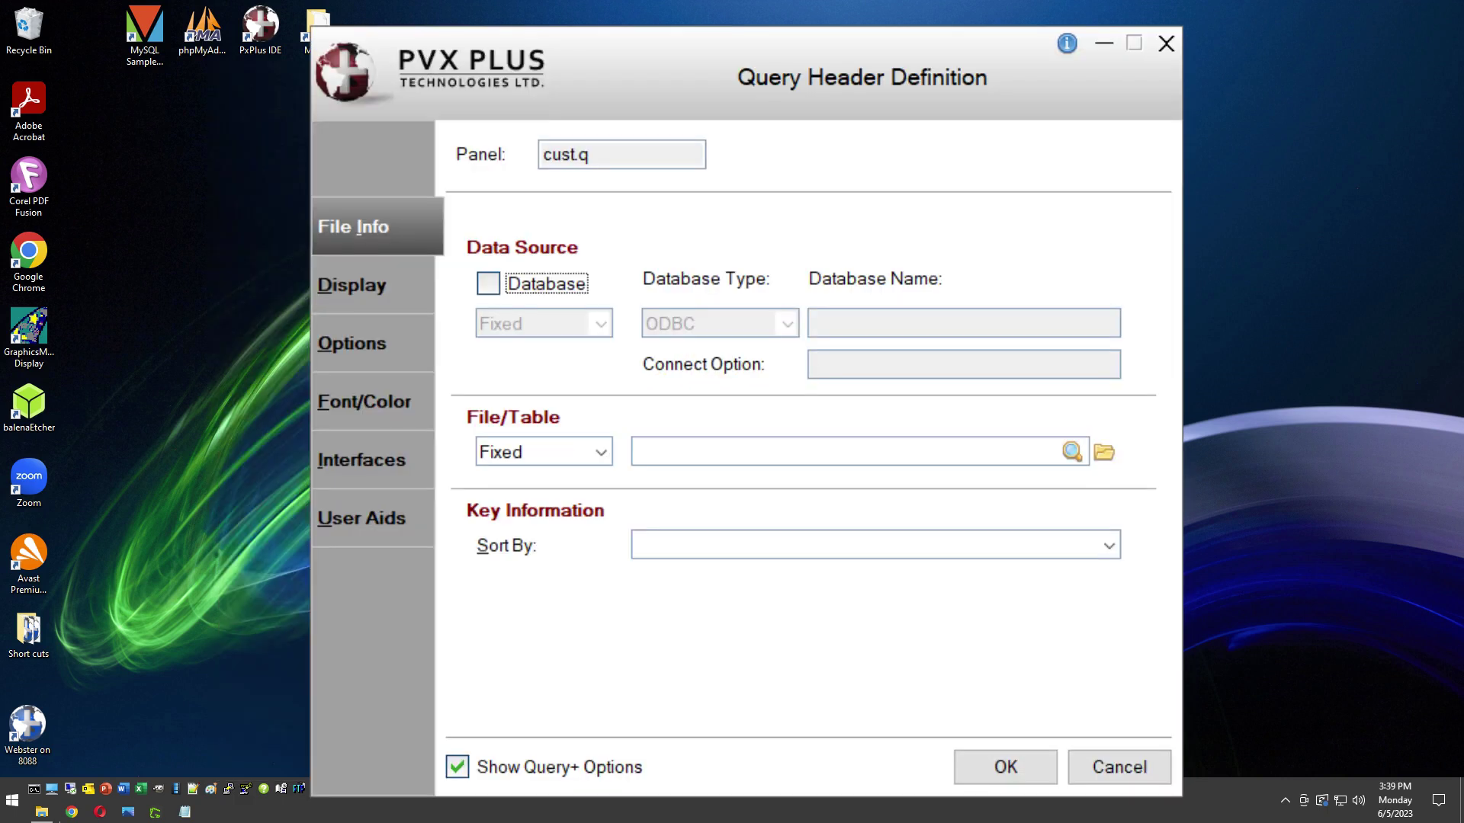
left_click(1072, 452)
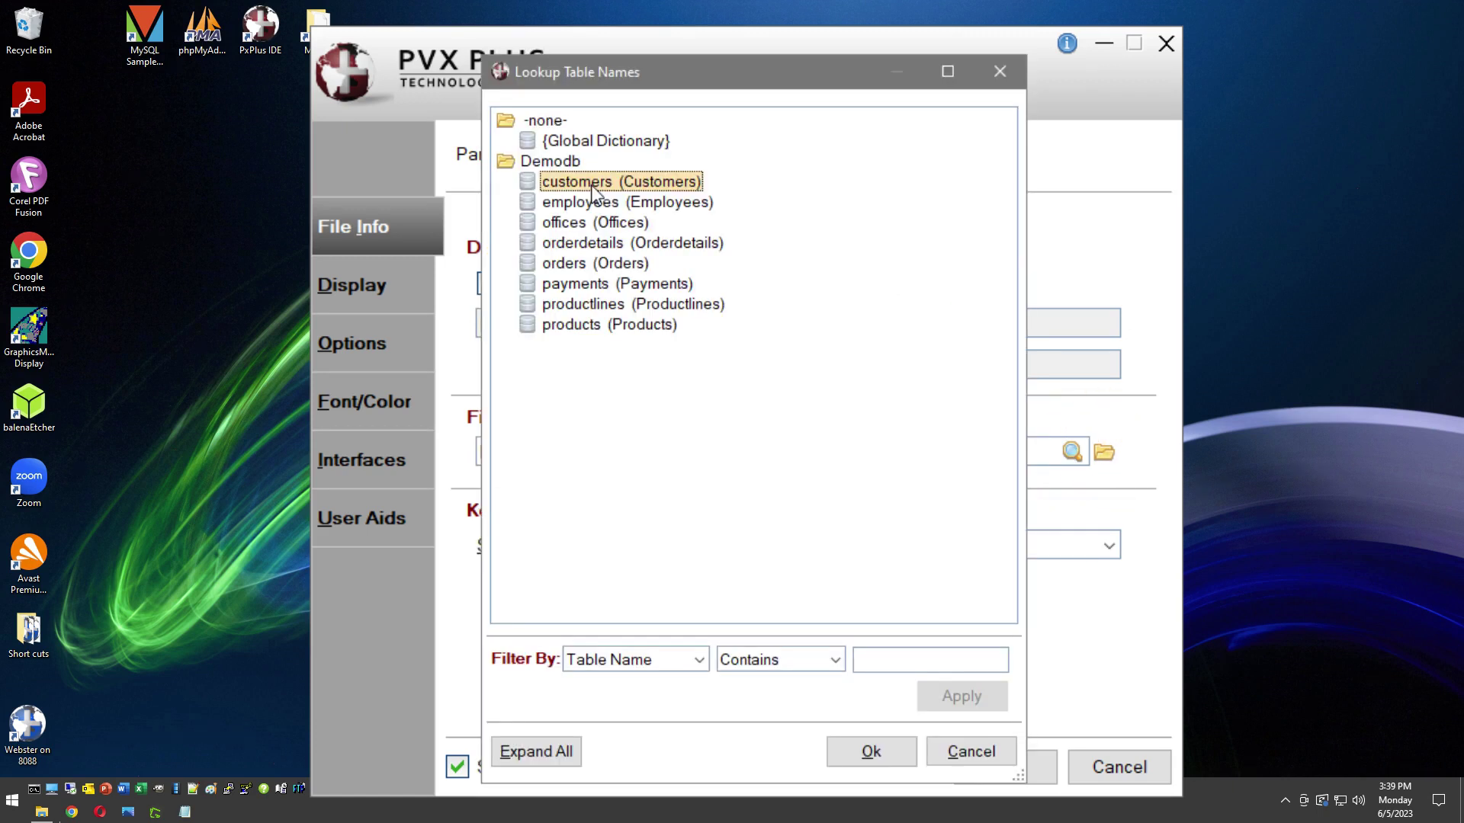
double_click(593, 188)
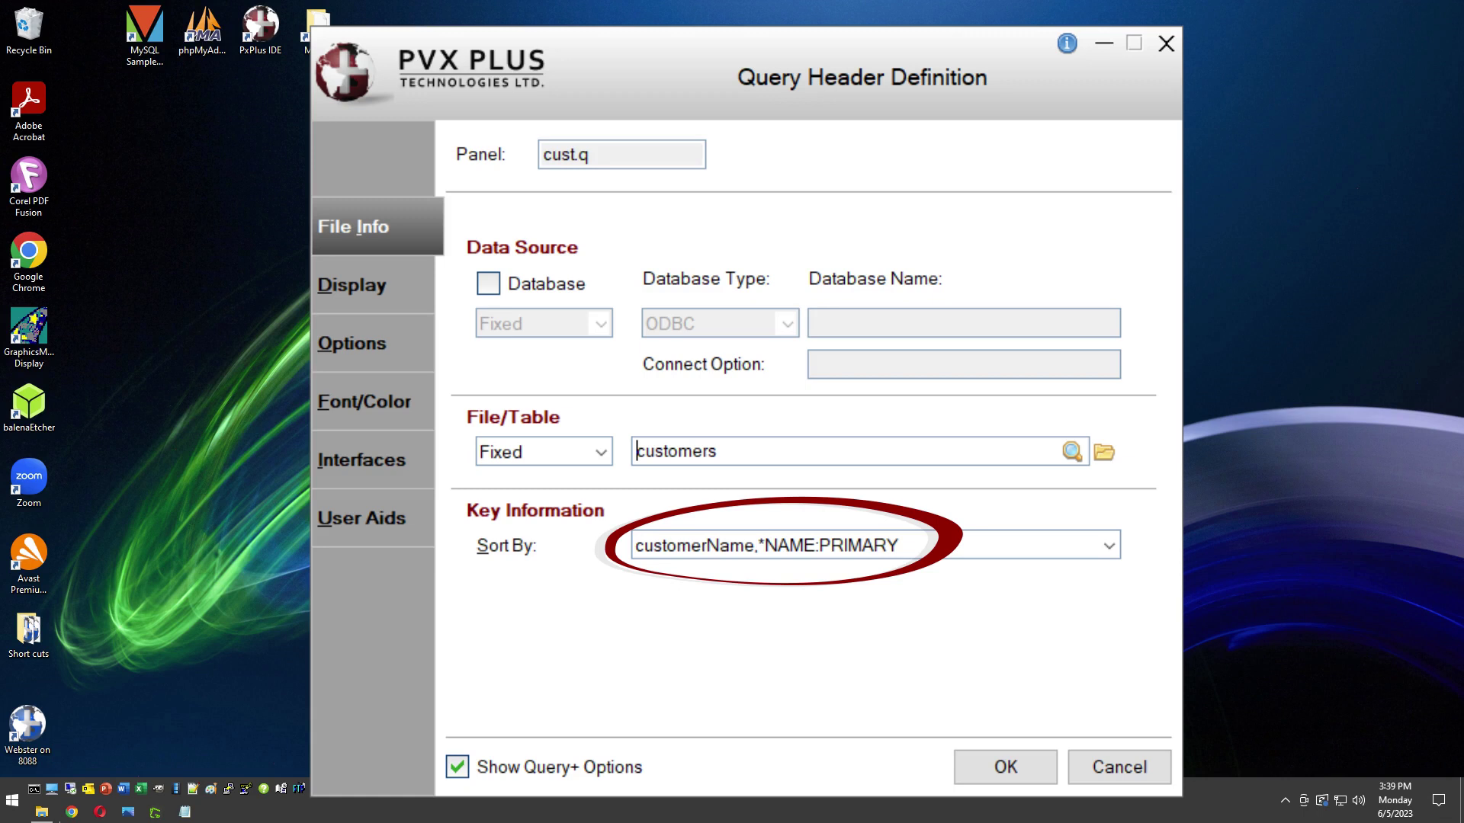
left_click(1006, 767)
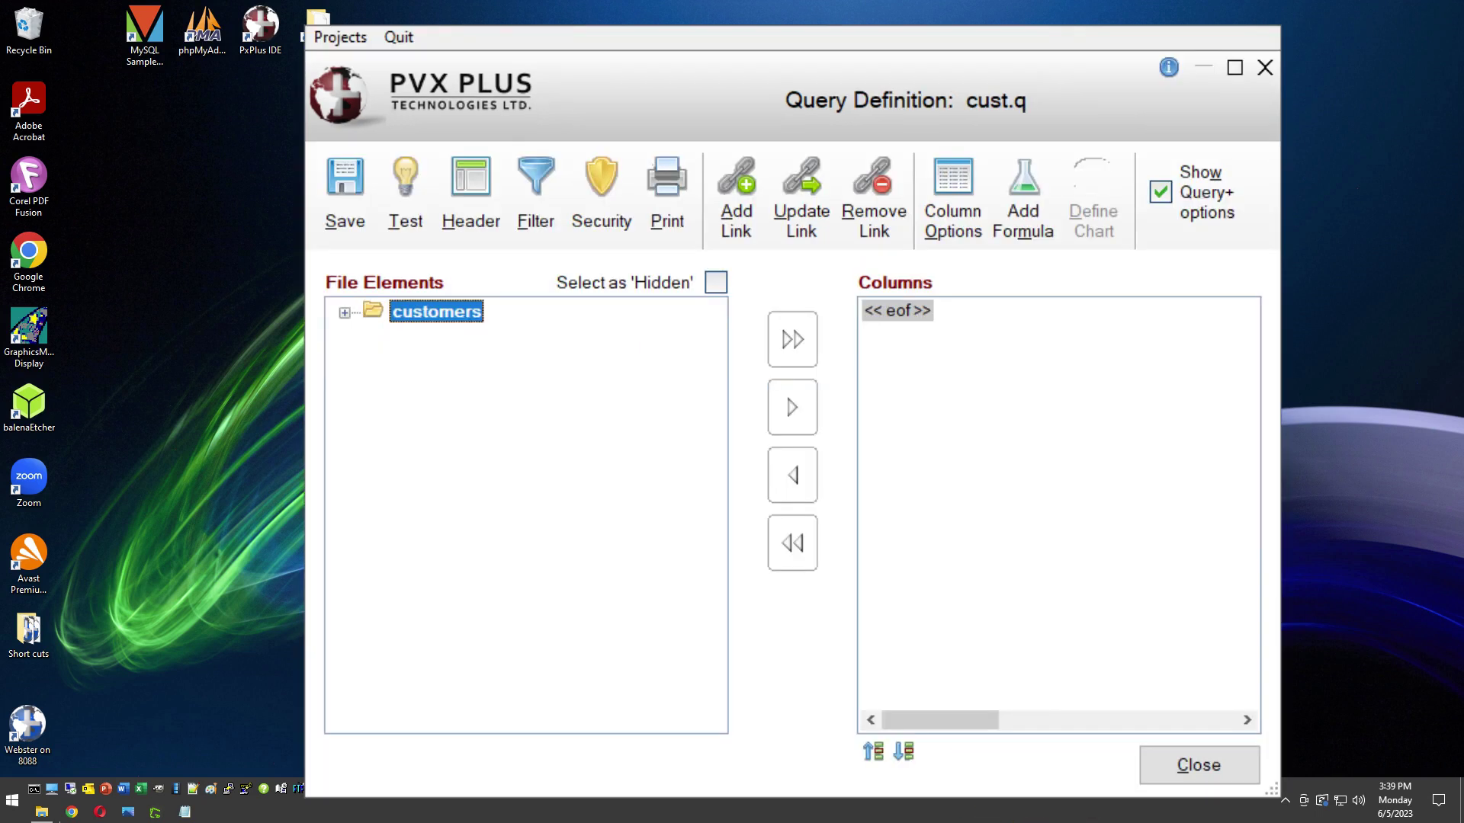
Step: Add customerName, city, state and phone from the customers table as columns of the query, and close the query definition
left_click(344, 312)
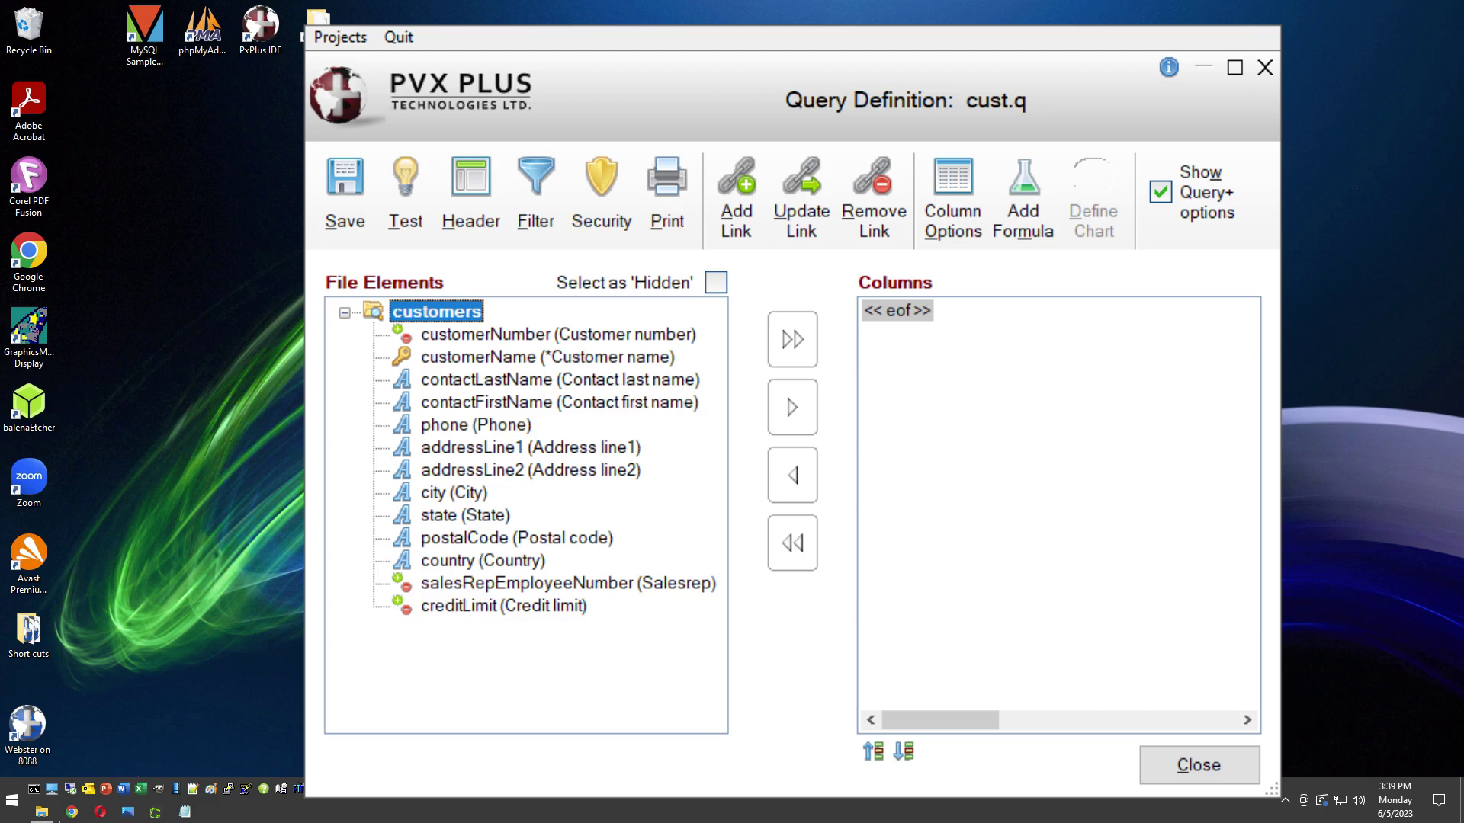
left_click(506, 359)
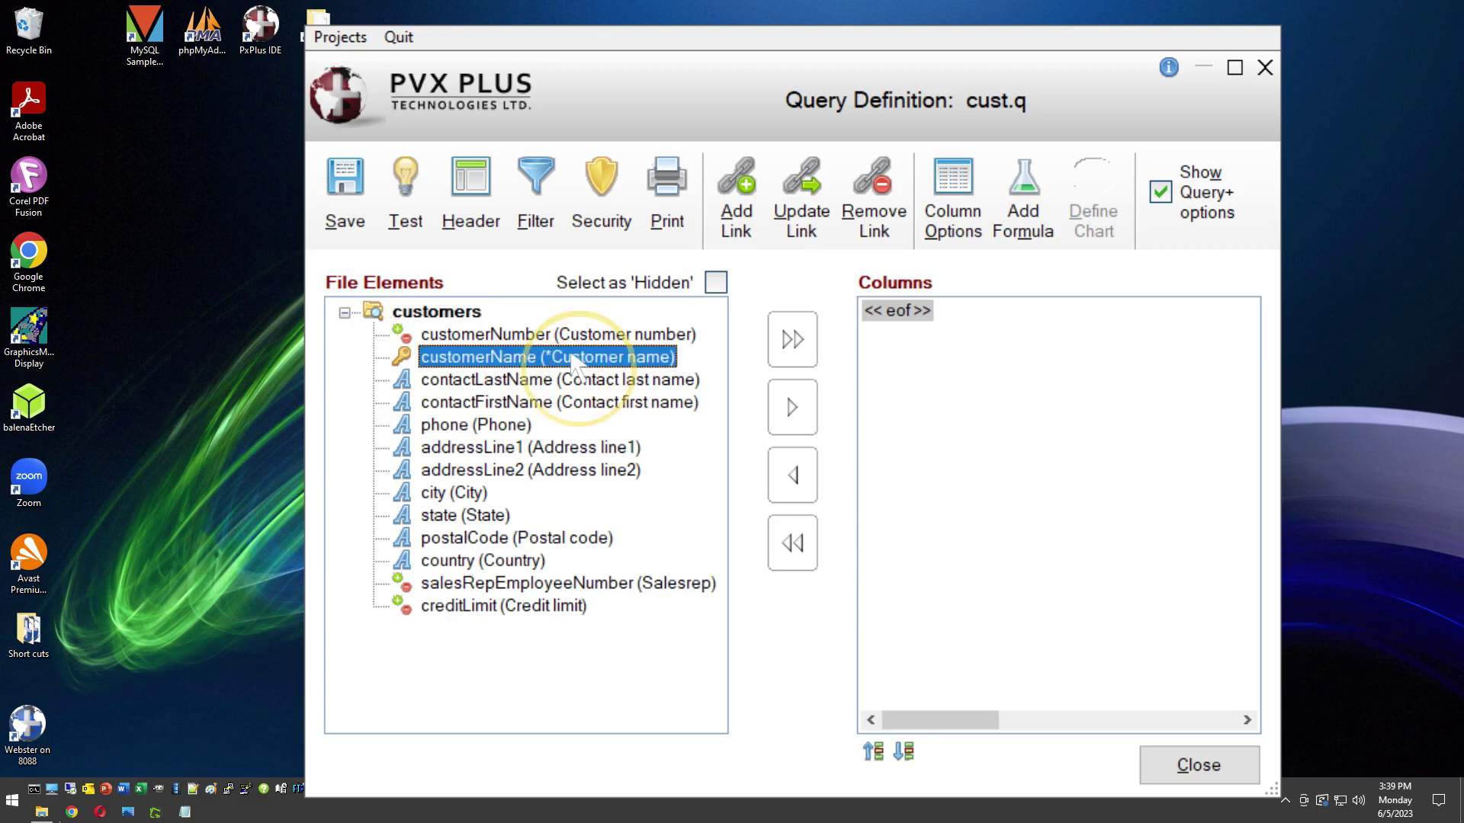
double_click(588, 358)
left_click(454, 494)
double_click(454, 494)
left_click(457, 515)
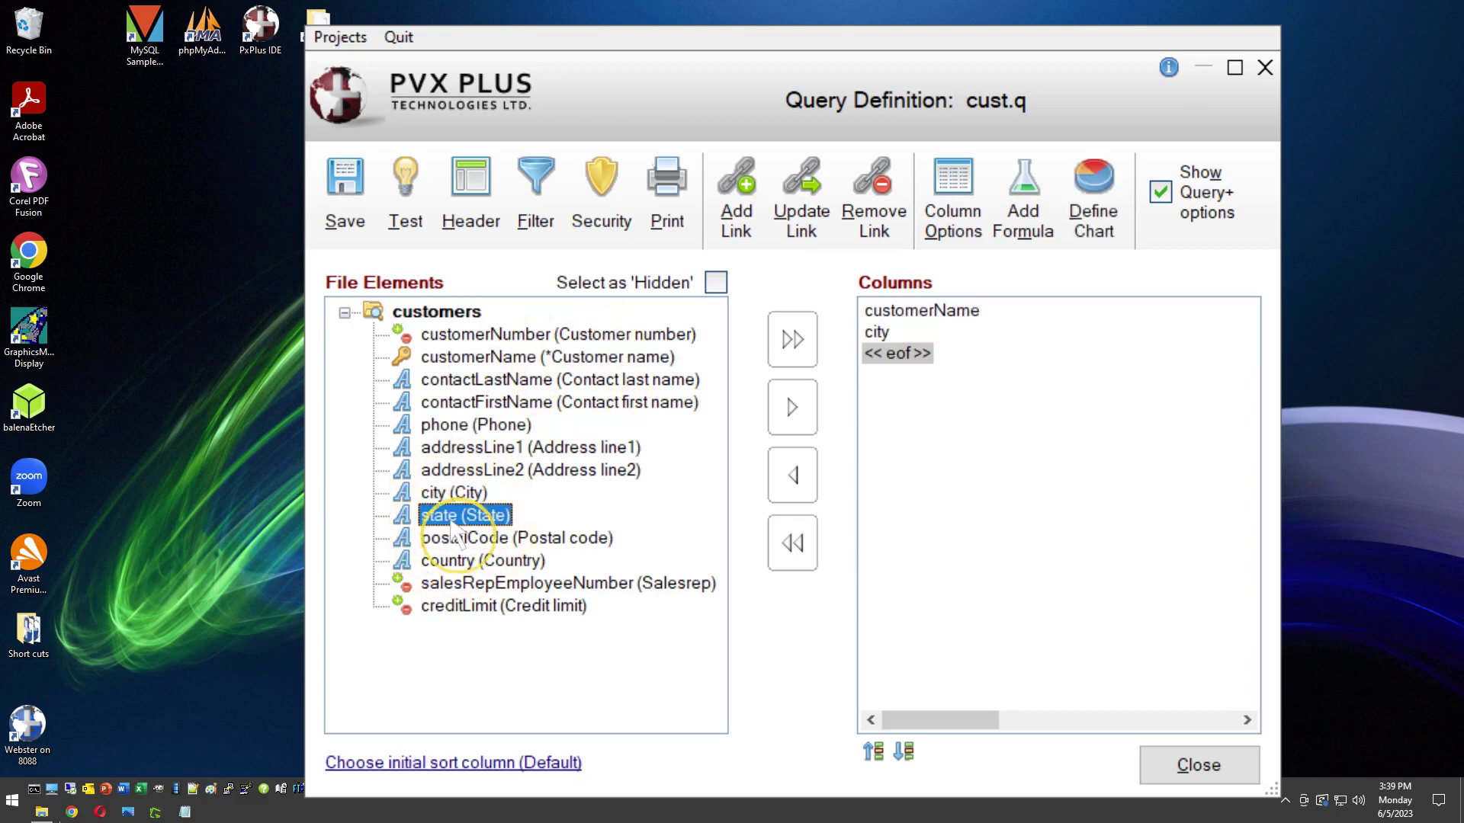
double_click(458, 516)
left_click(473, 424)
double_click(473, 424)
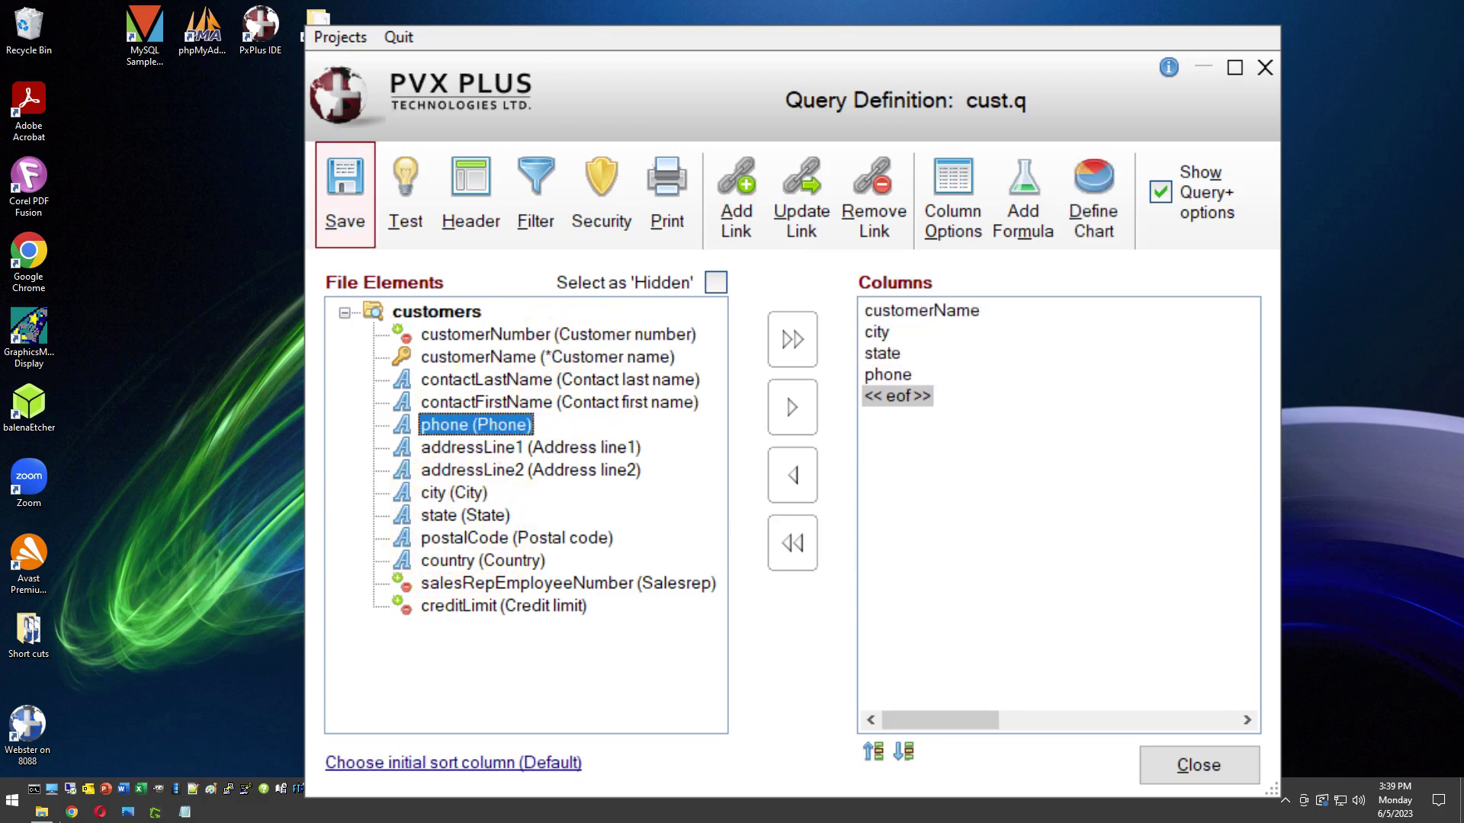
left_click(1218, 766)
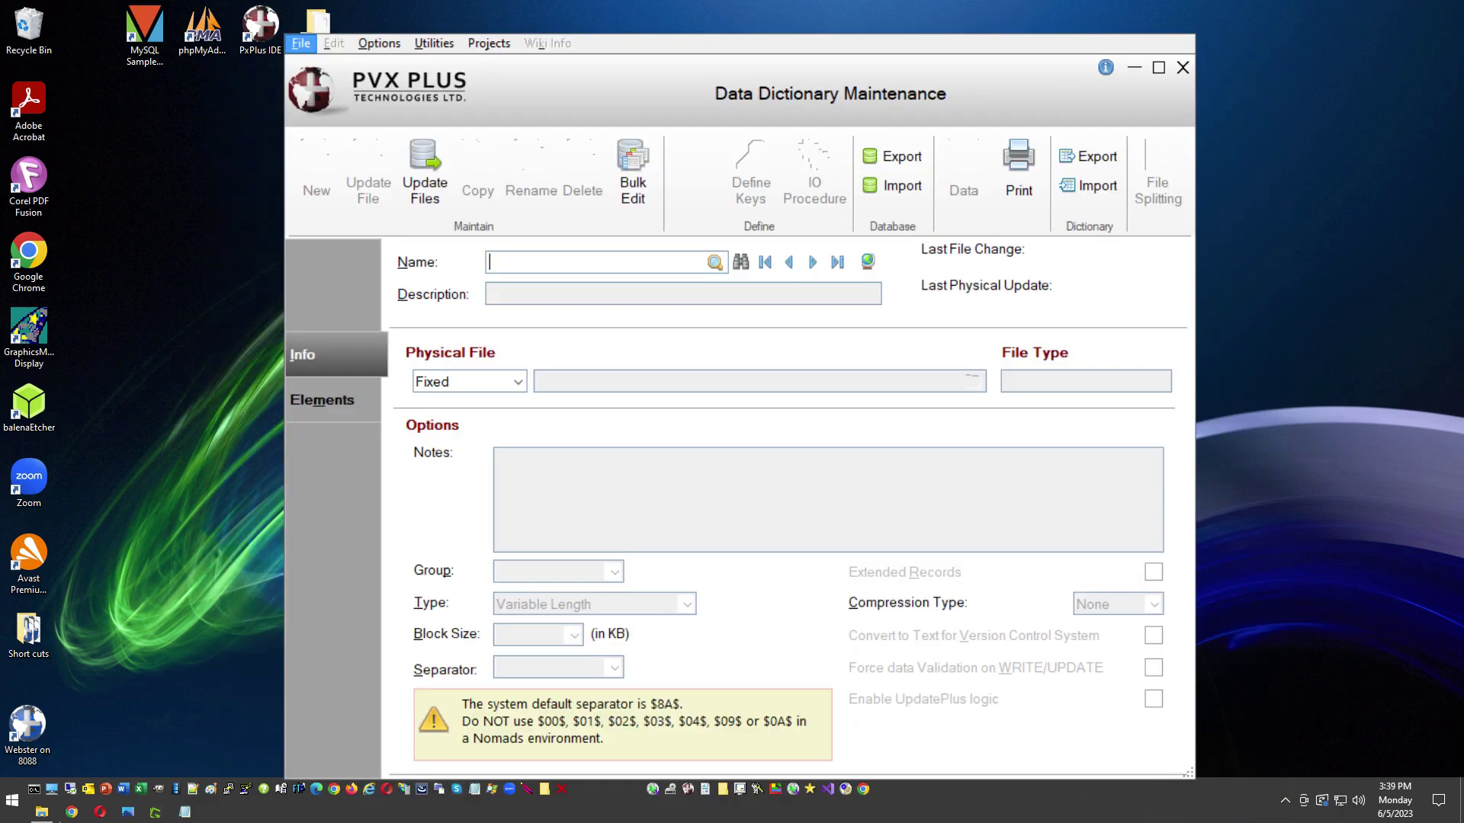
Step: In the customers table's data dictionary, assign the query panel CUST.Q from library scrnlib.en to the customerName element
left_click(714, 262)
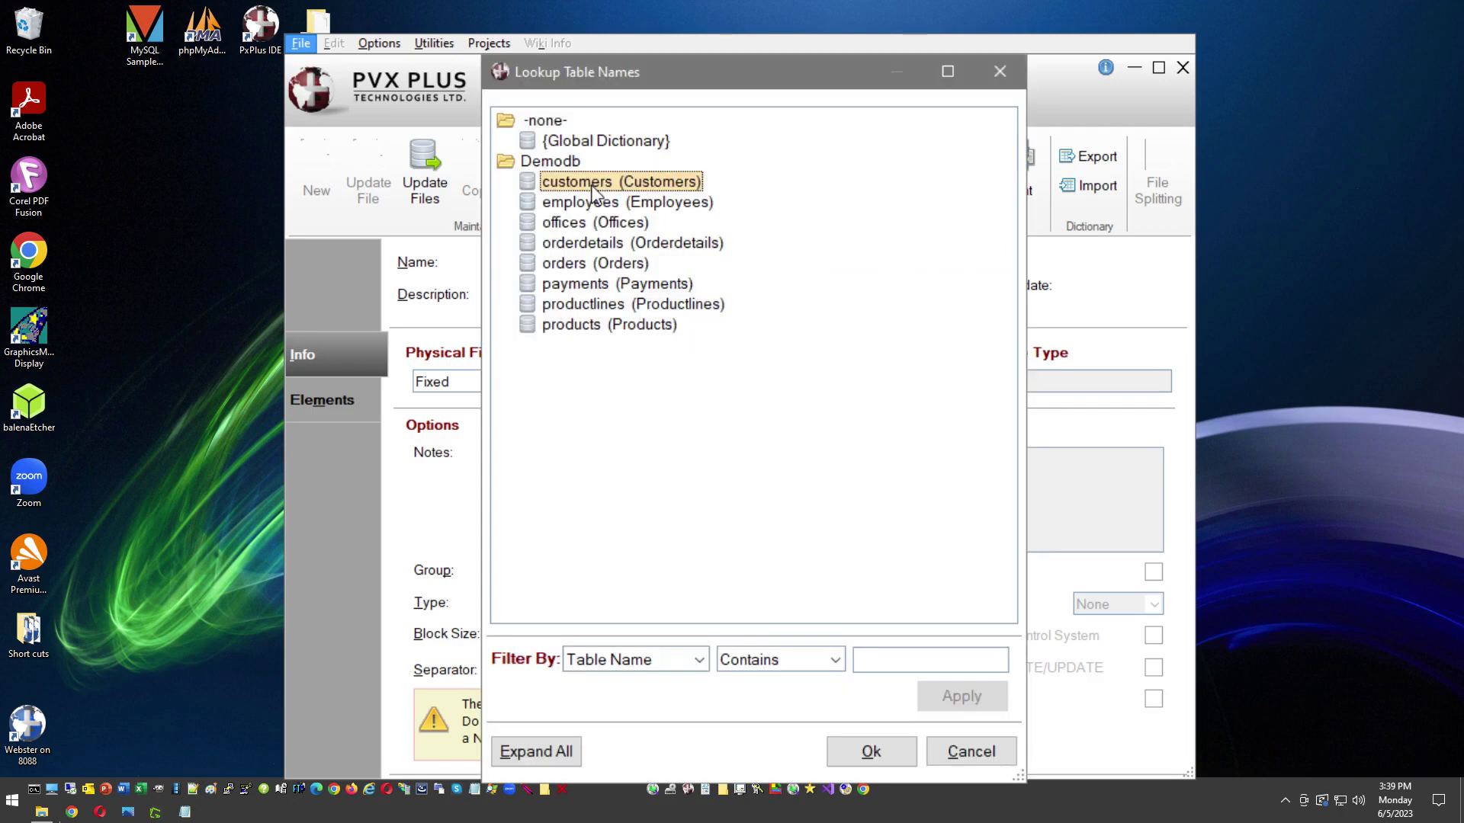
double_click(593, 183)
left_click(320, 400)
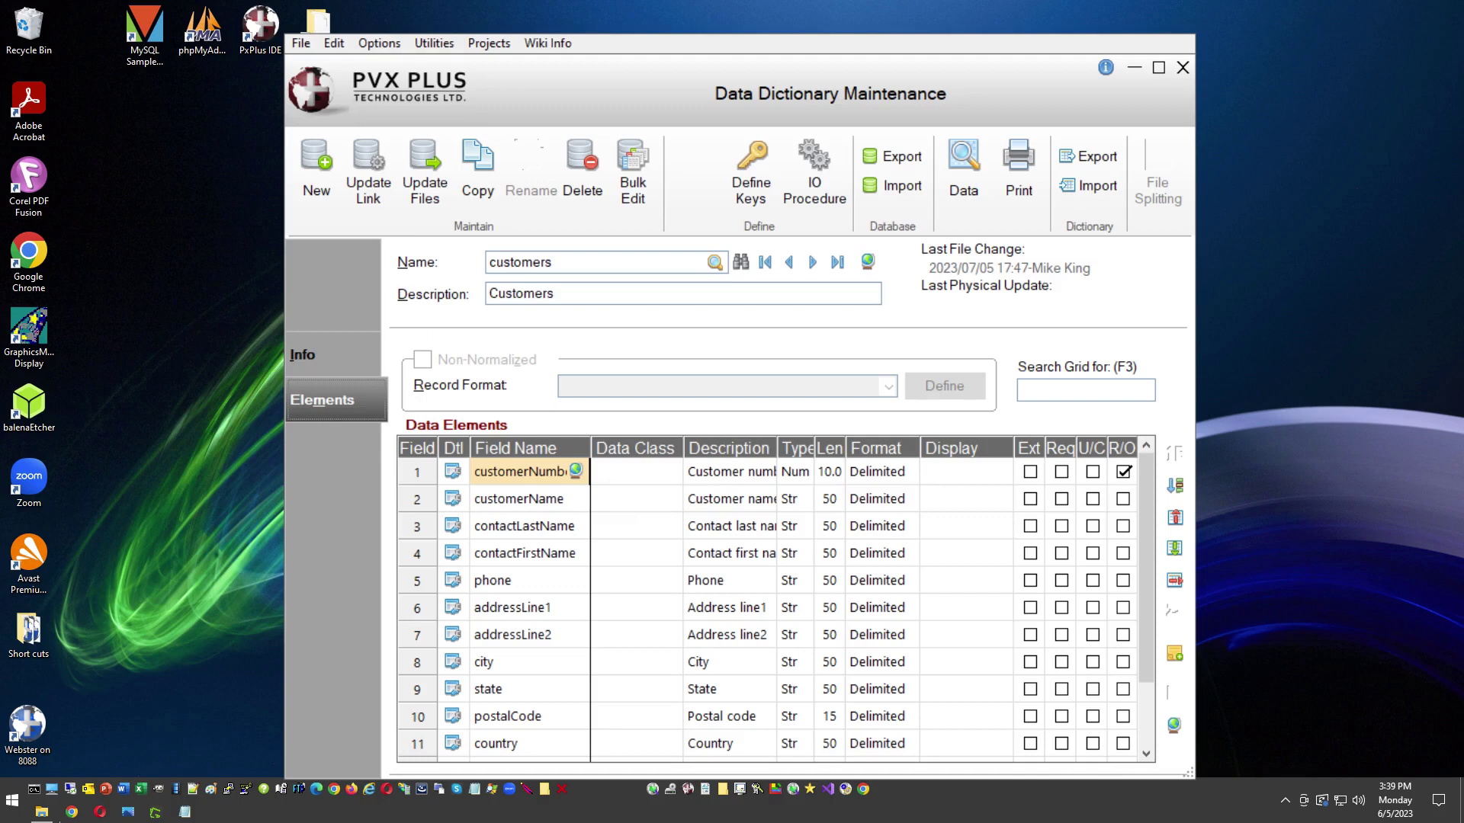
left_click(453, 499)
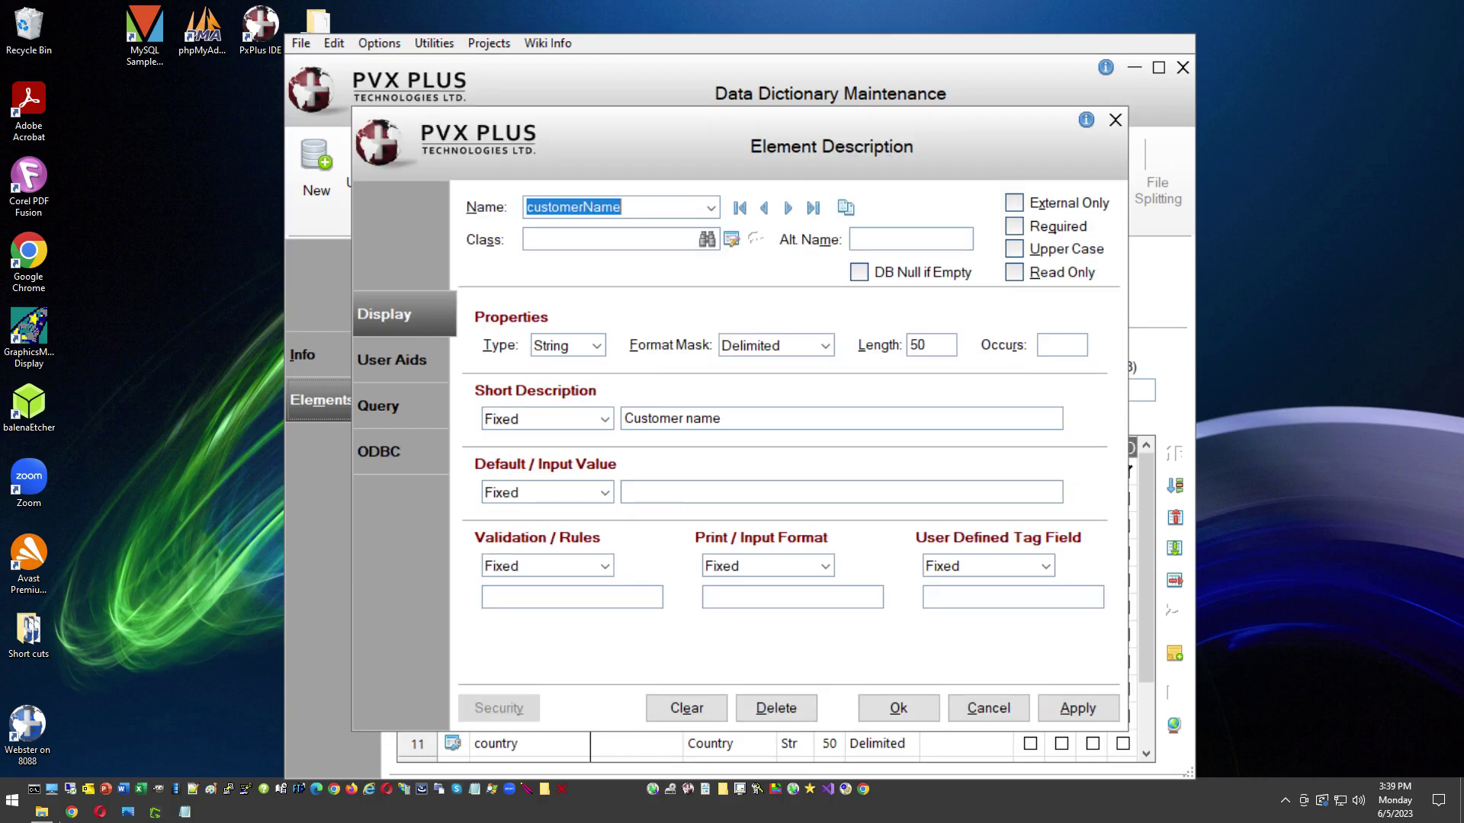
left_click(378, 405)
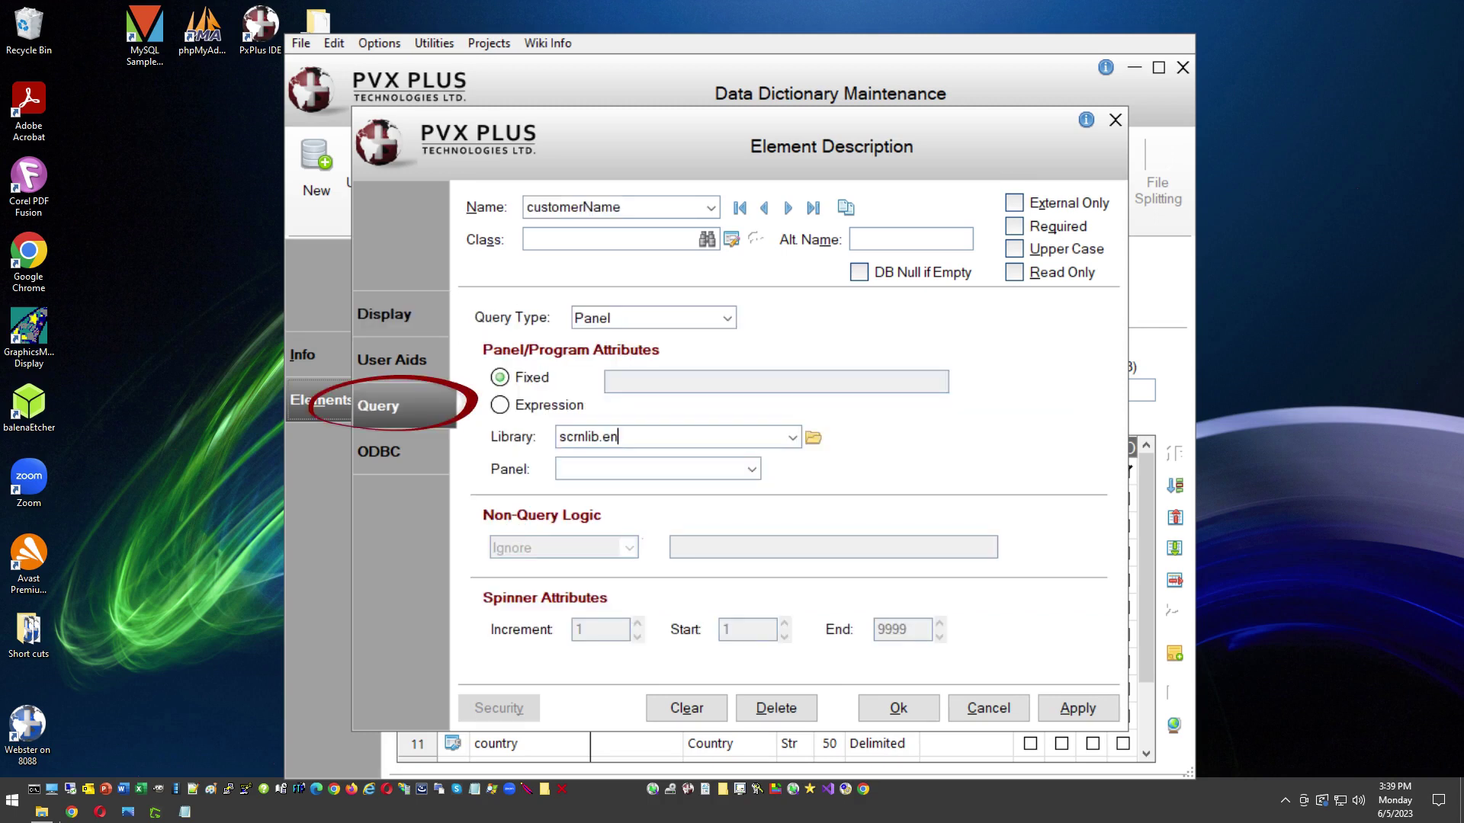
left_click(751, 470)
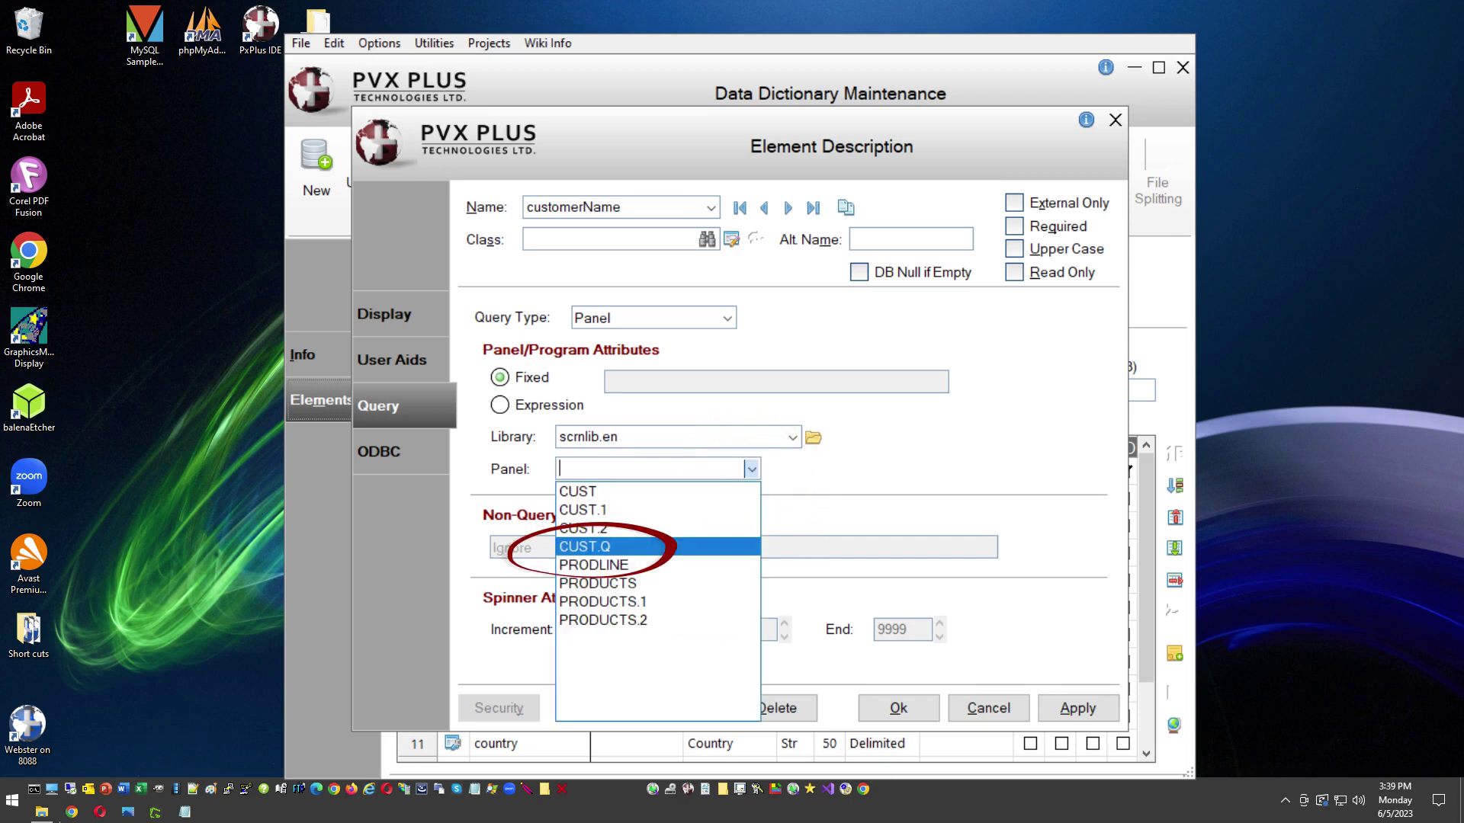
left_click(638, 547)
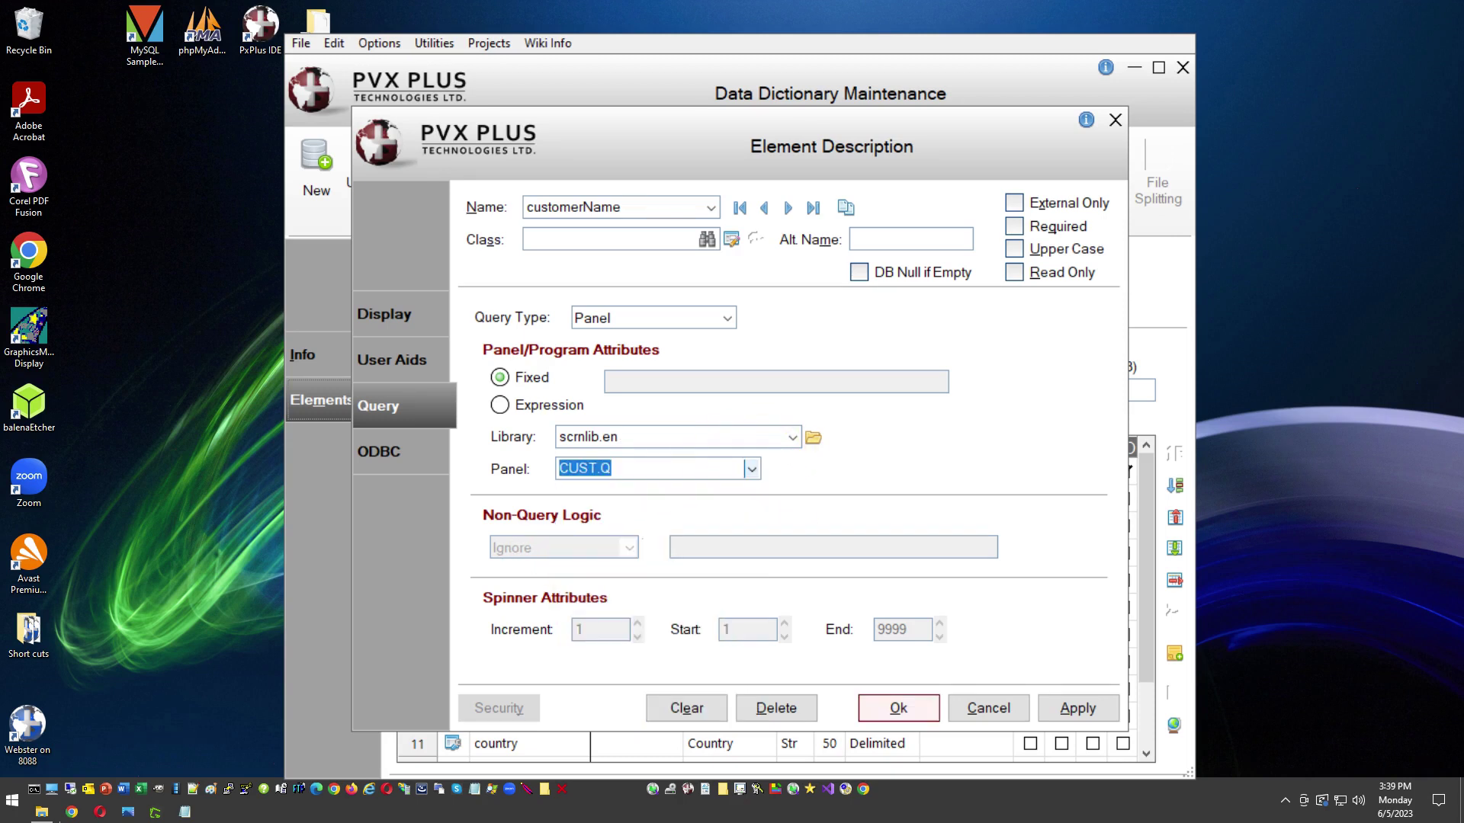
left_click(900, 711)
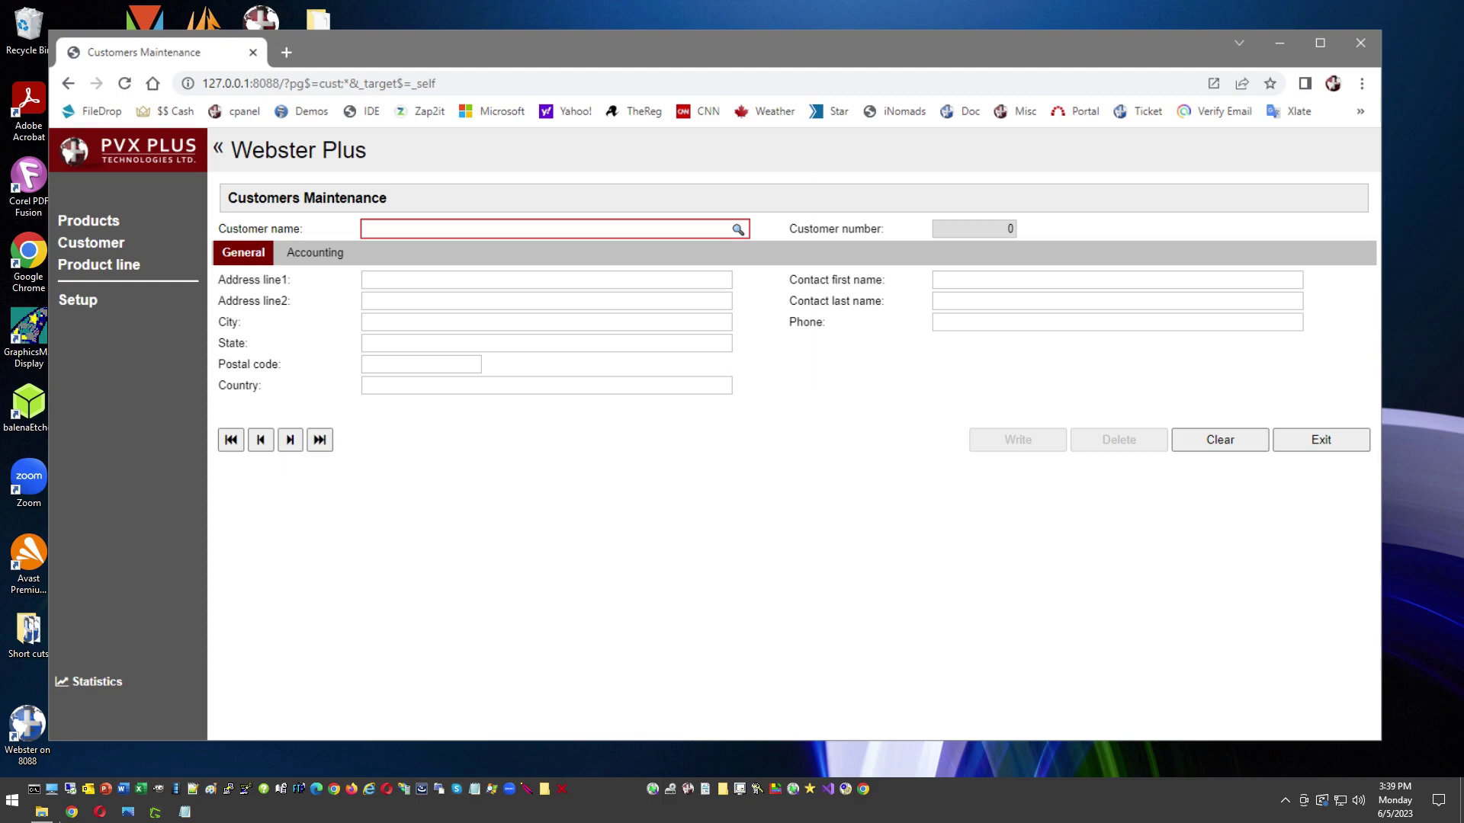
Step: In the browser's Customers Maintenance page, test the customer name lookup by picking Australian Collectables, Ltd
left_click(738, 229)
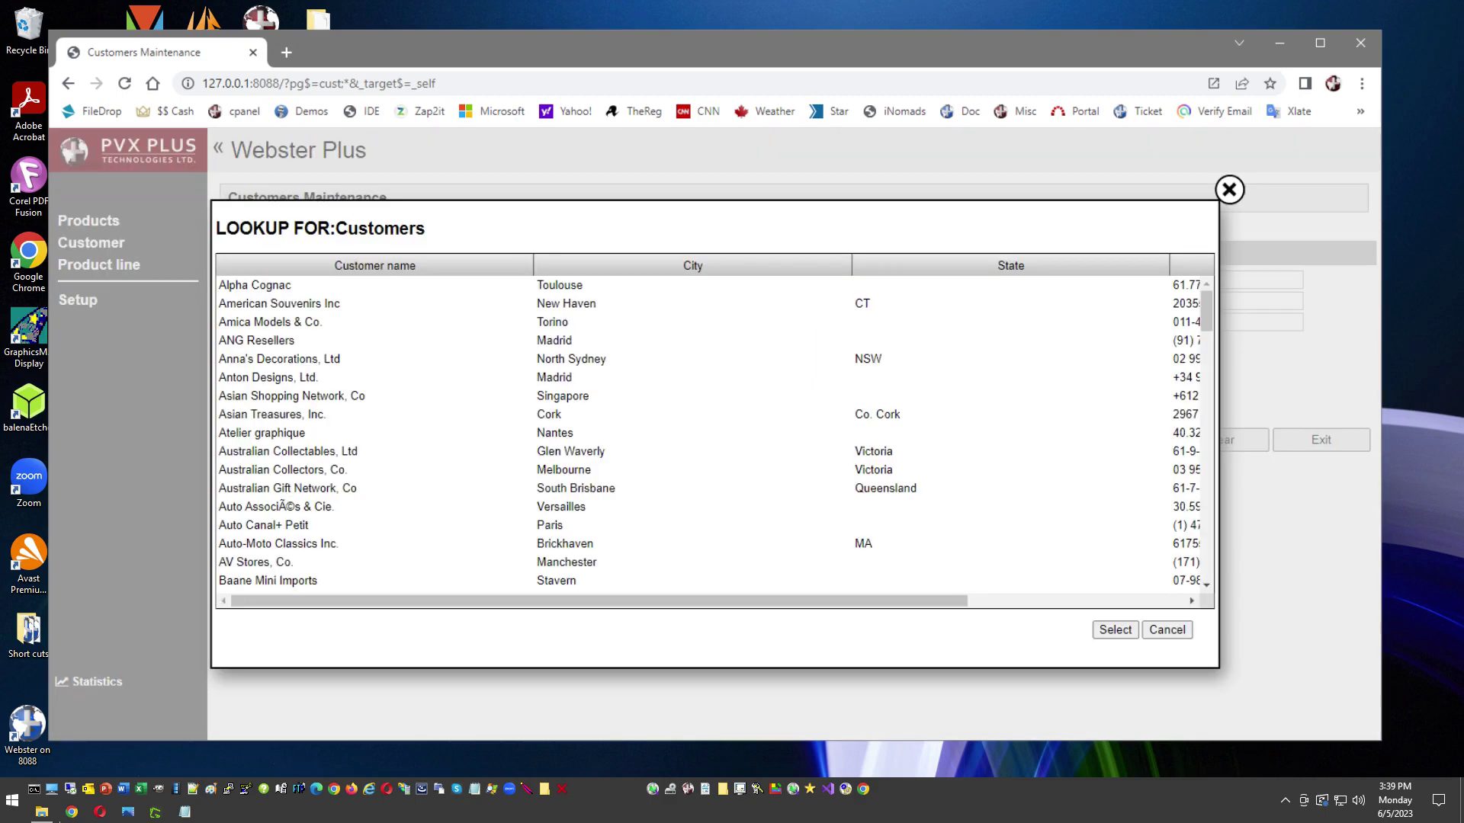
left_click(563, 453)
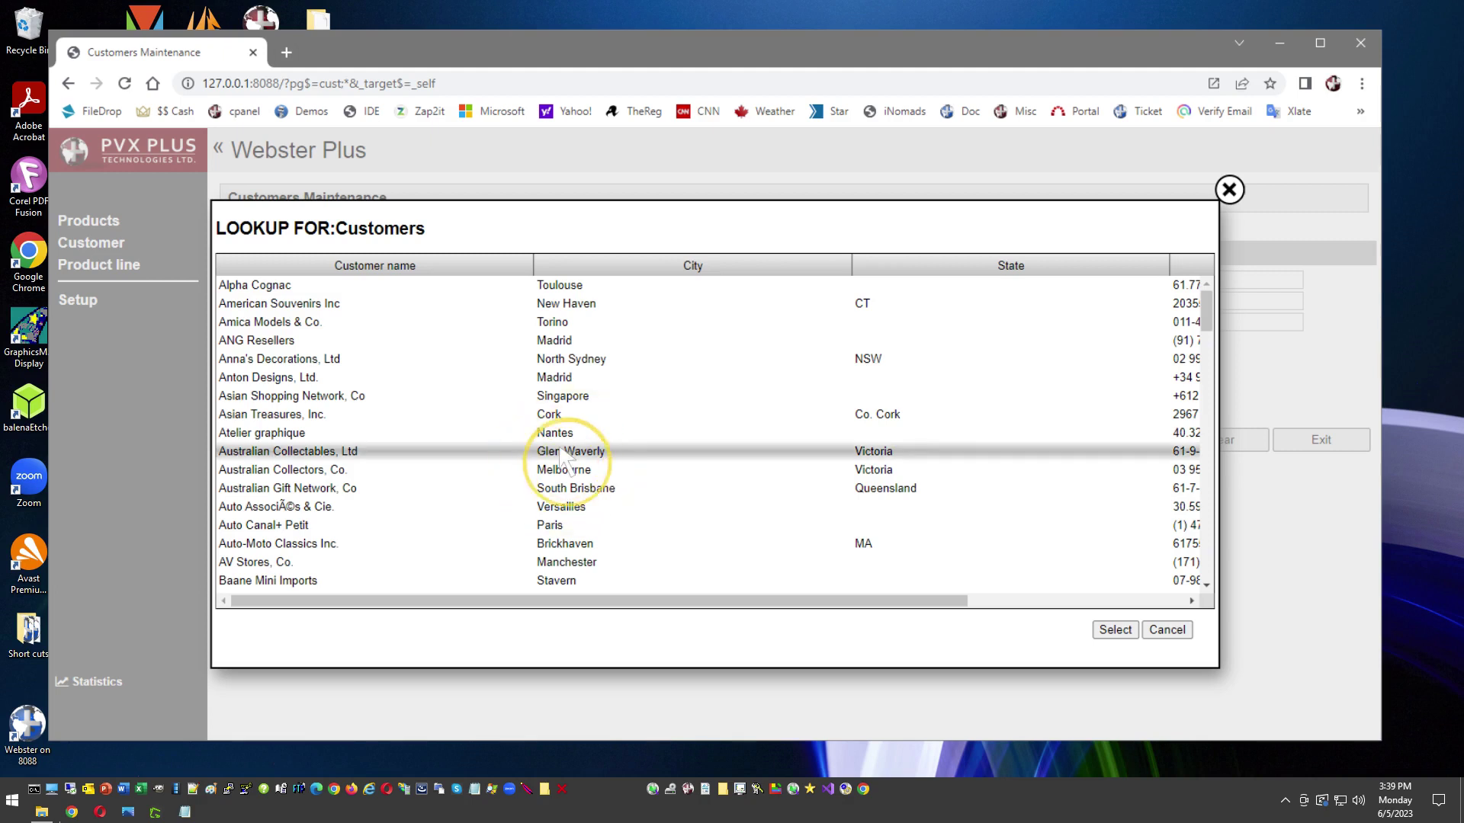
double_click(563, 454)
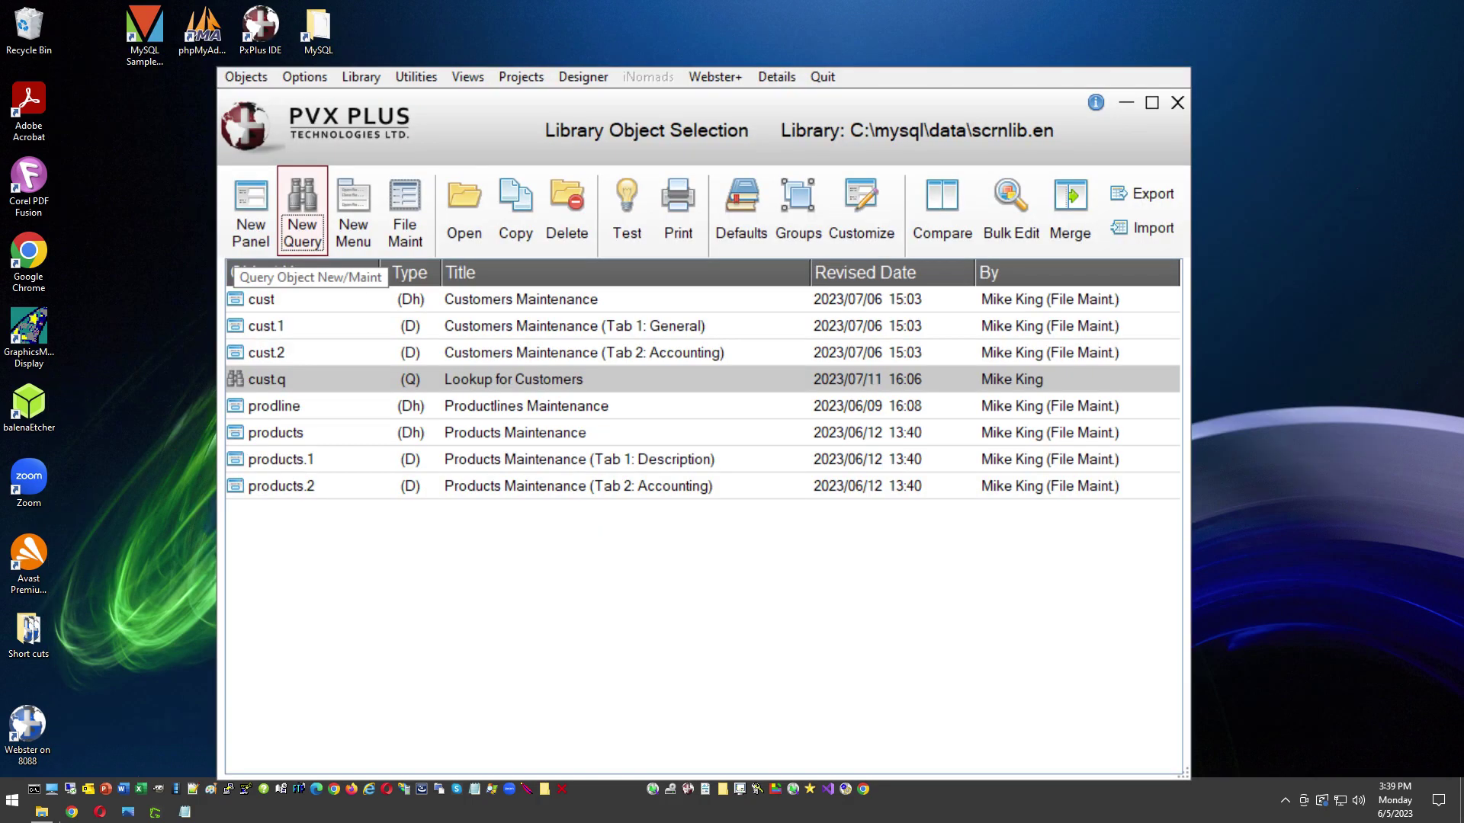
Step: Back in the screen library, create a new query named prod.q for the products table
left_click(302, 221)
type("prod.q")
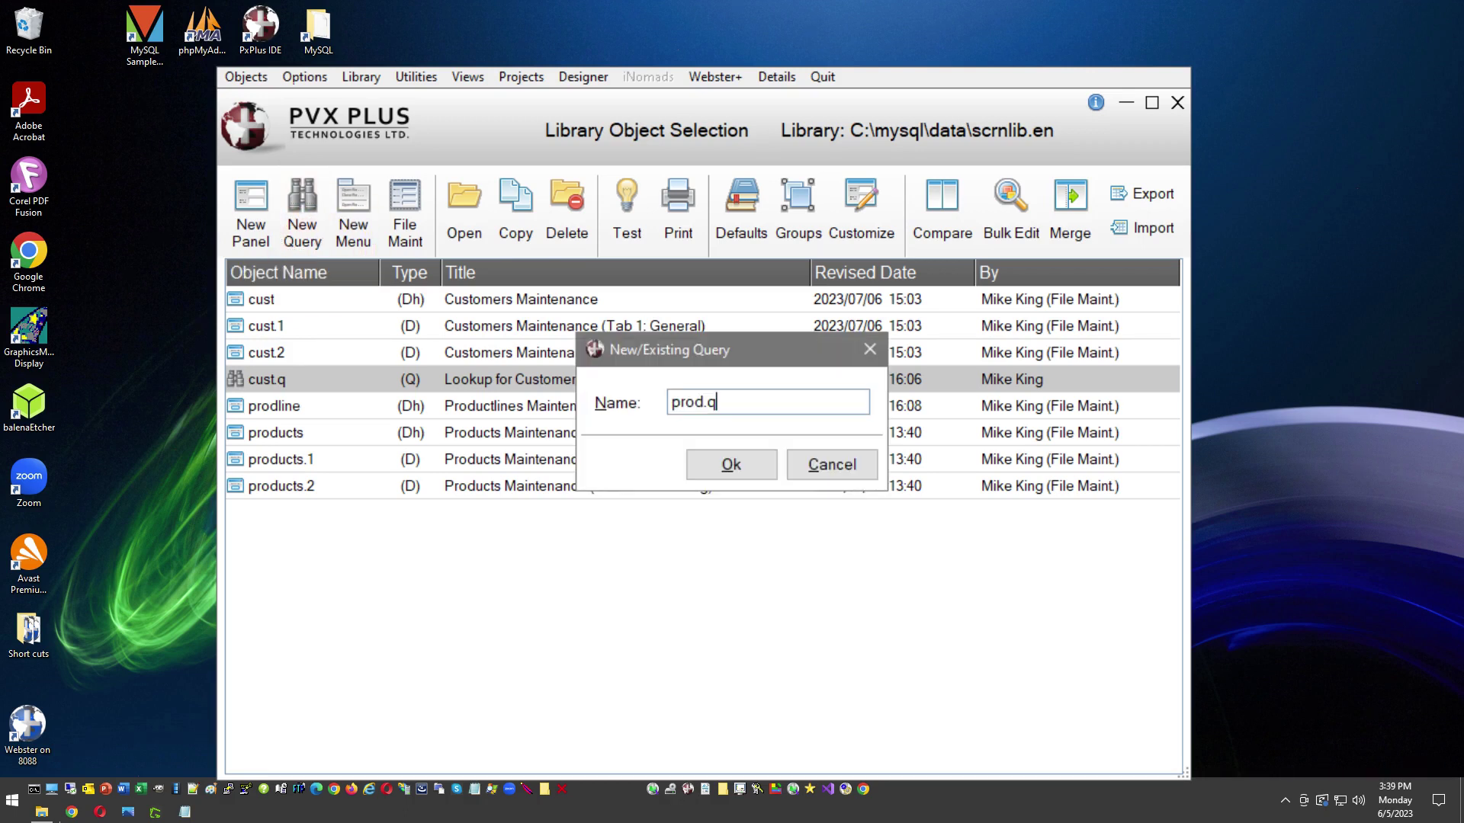
key("Return")
Step: Add productCode, productName and productLine from the products table as columns of the query
left_click(344, 312)
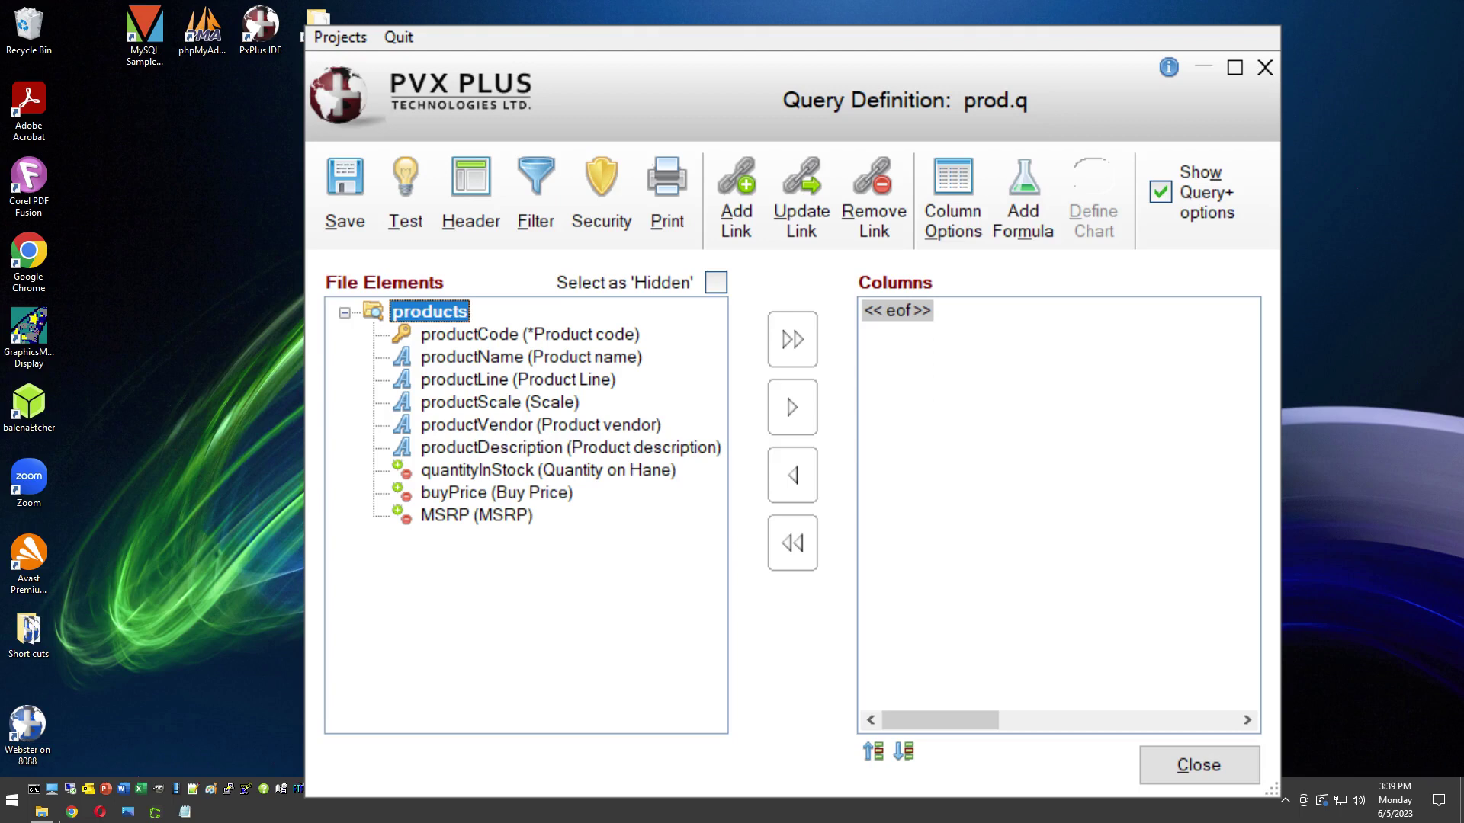
double_click(530, 335)
double_click(531, 357)
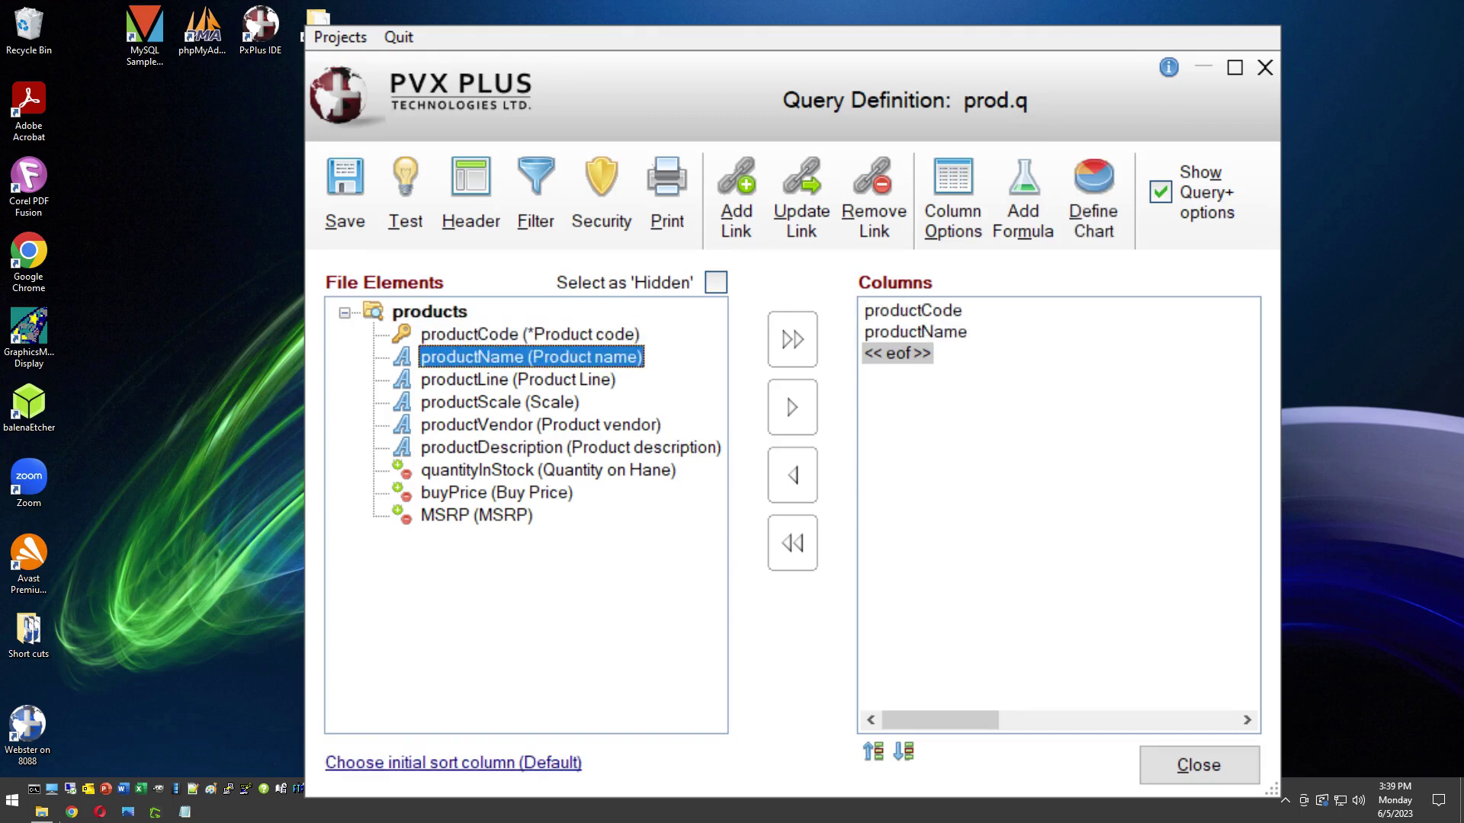
double_click(519, 379)
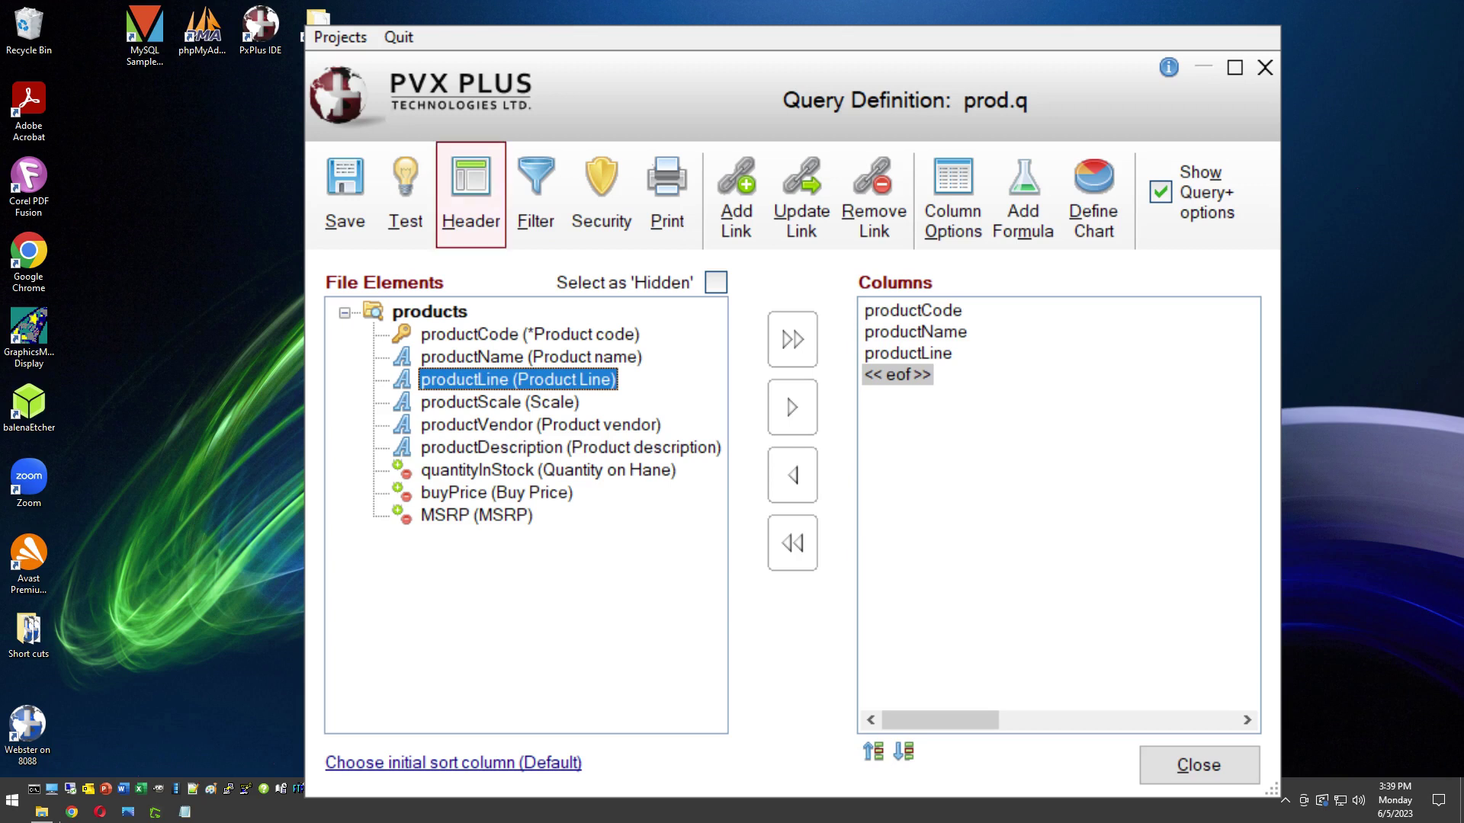
Step: Set the prod.q header's Query View option to Drop Query and save the query
left_click(481, 229)
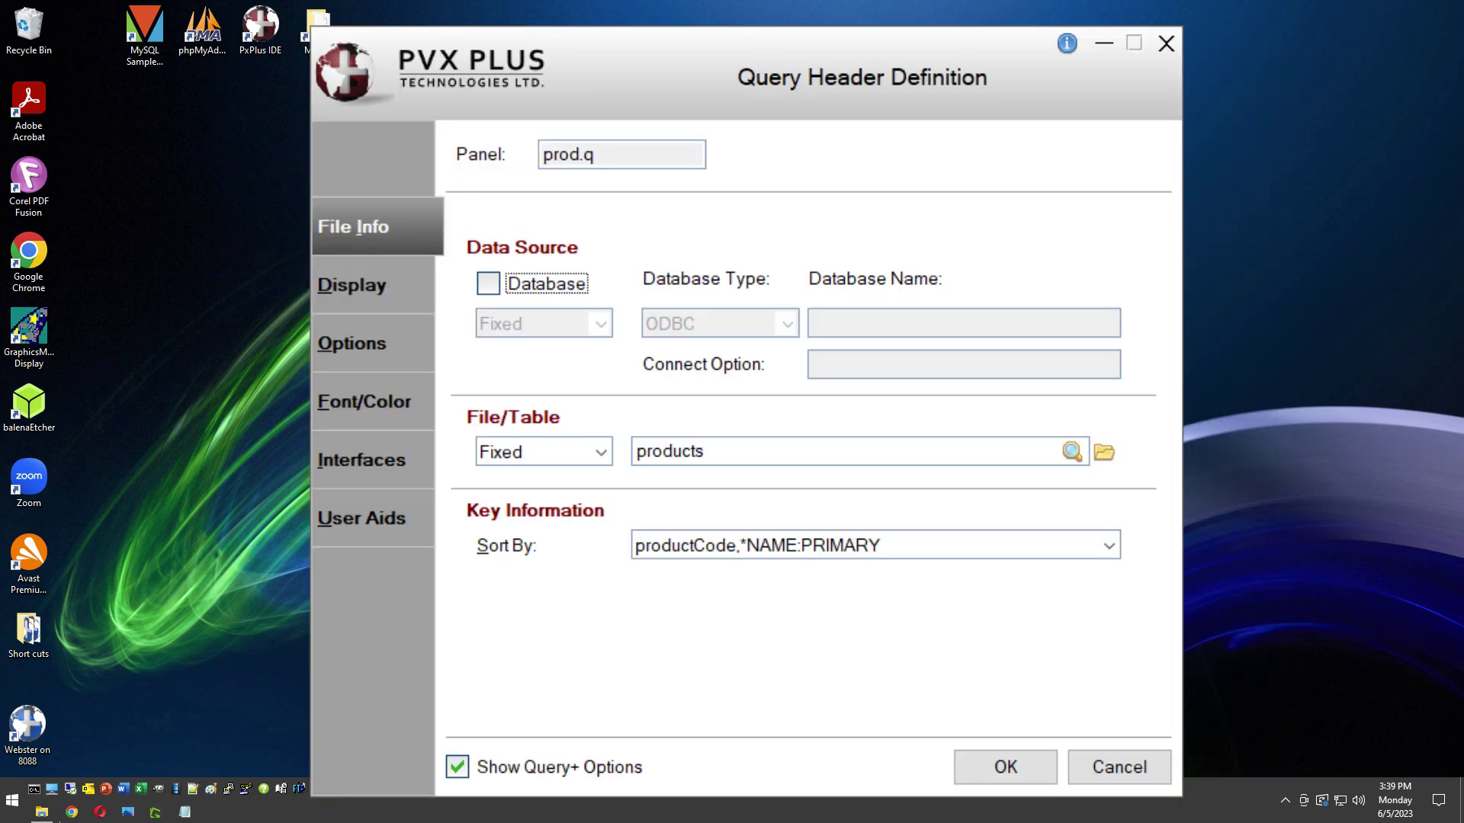
left_click(374, 353)
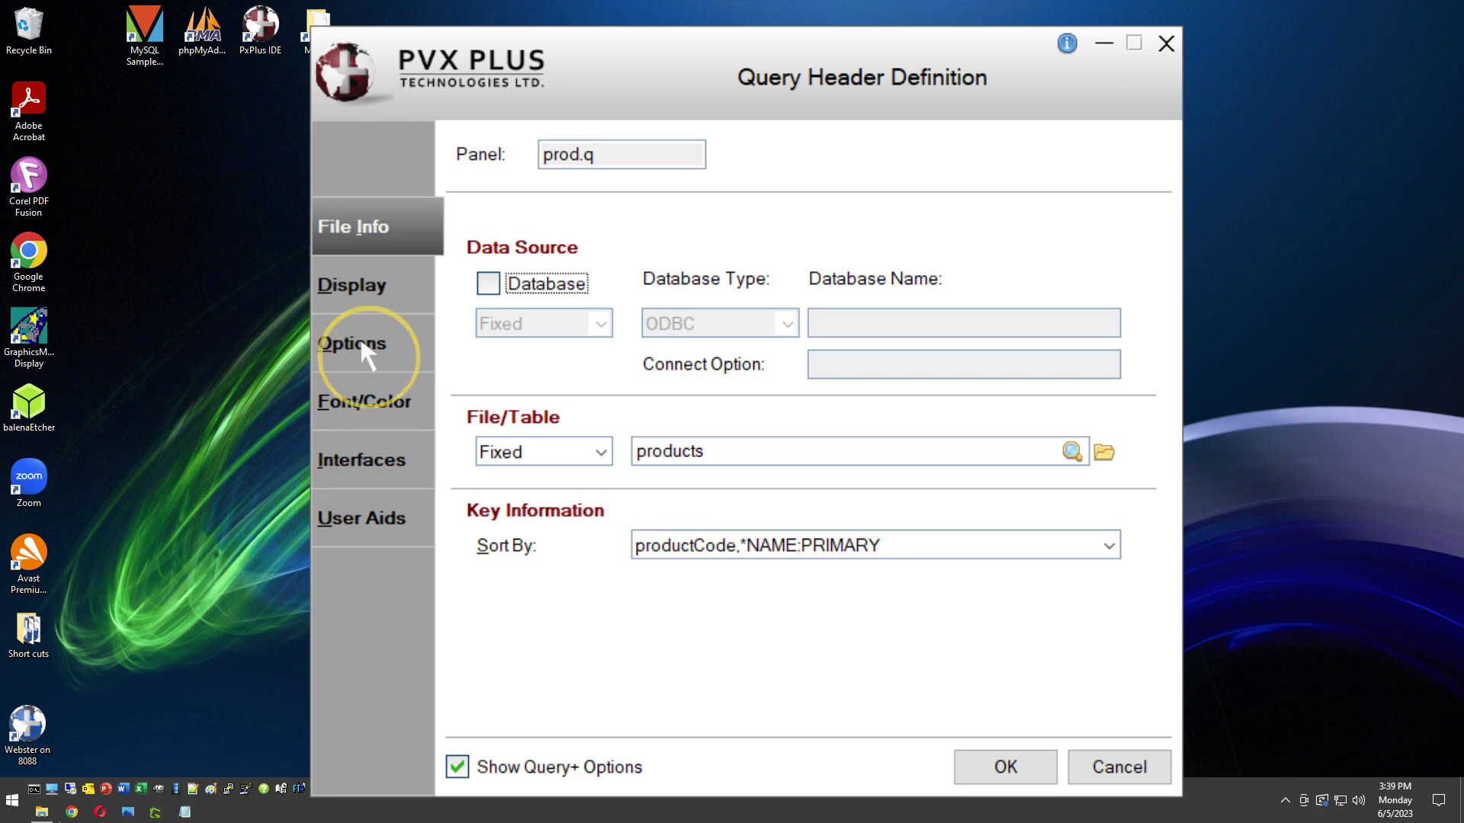
left_click(621, 335)
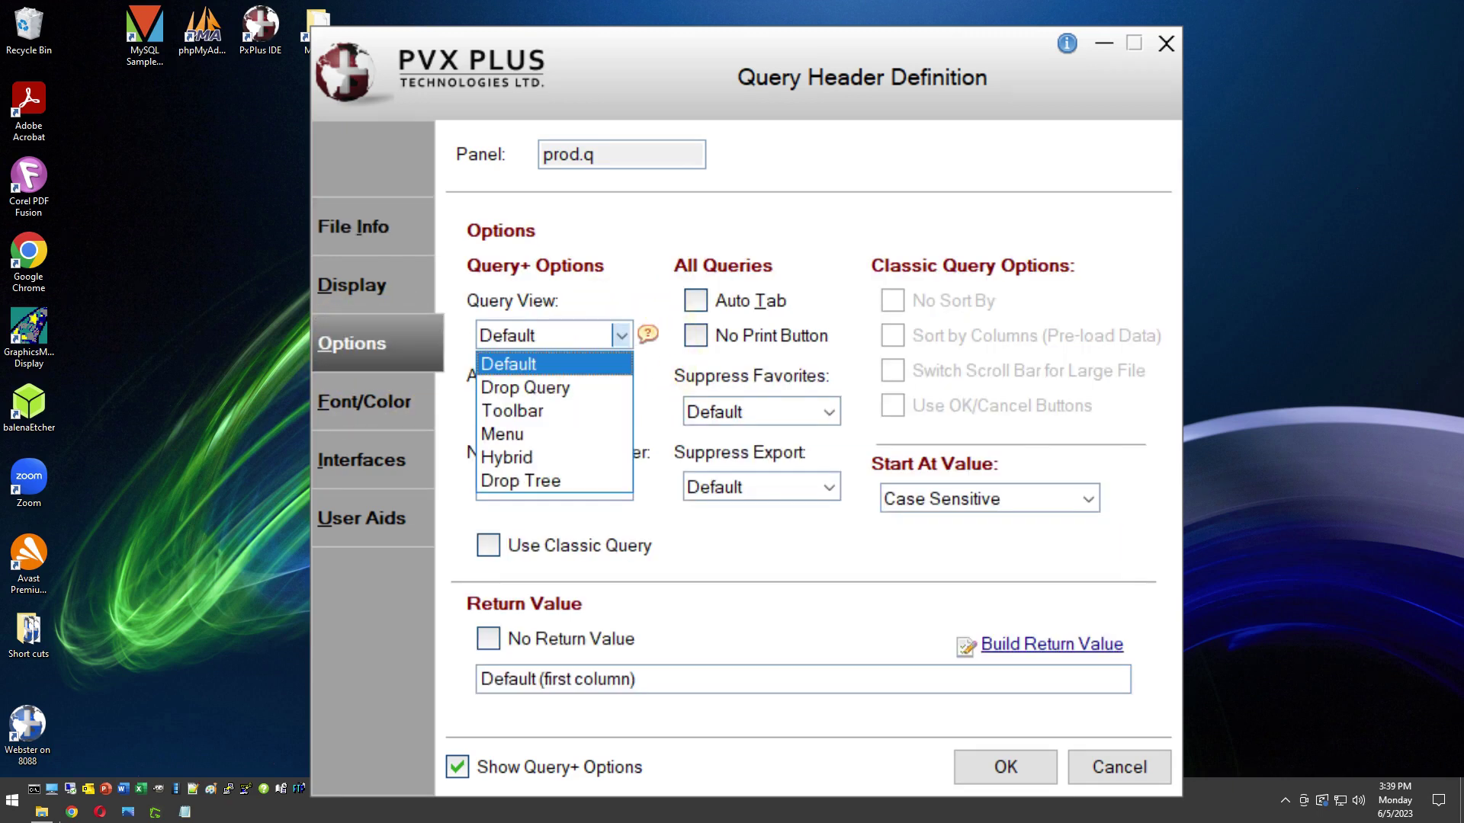
key("Down")
key("Return")
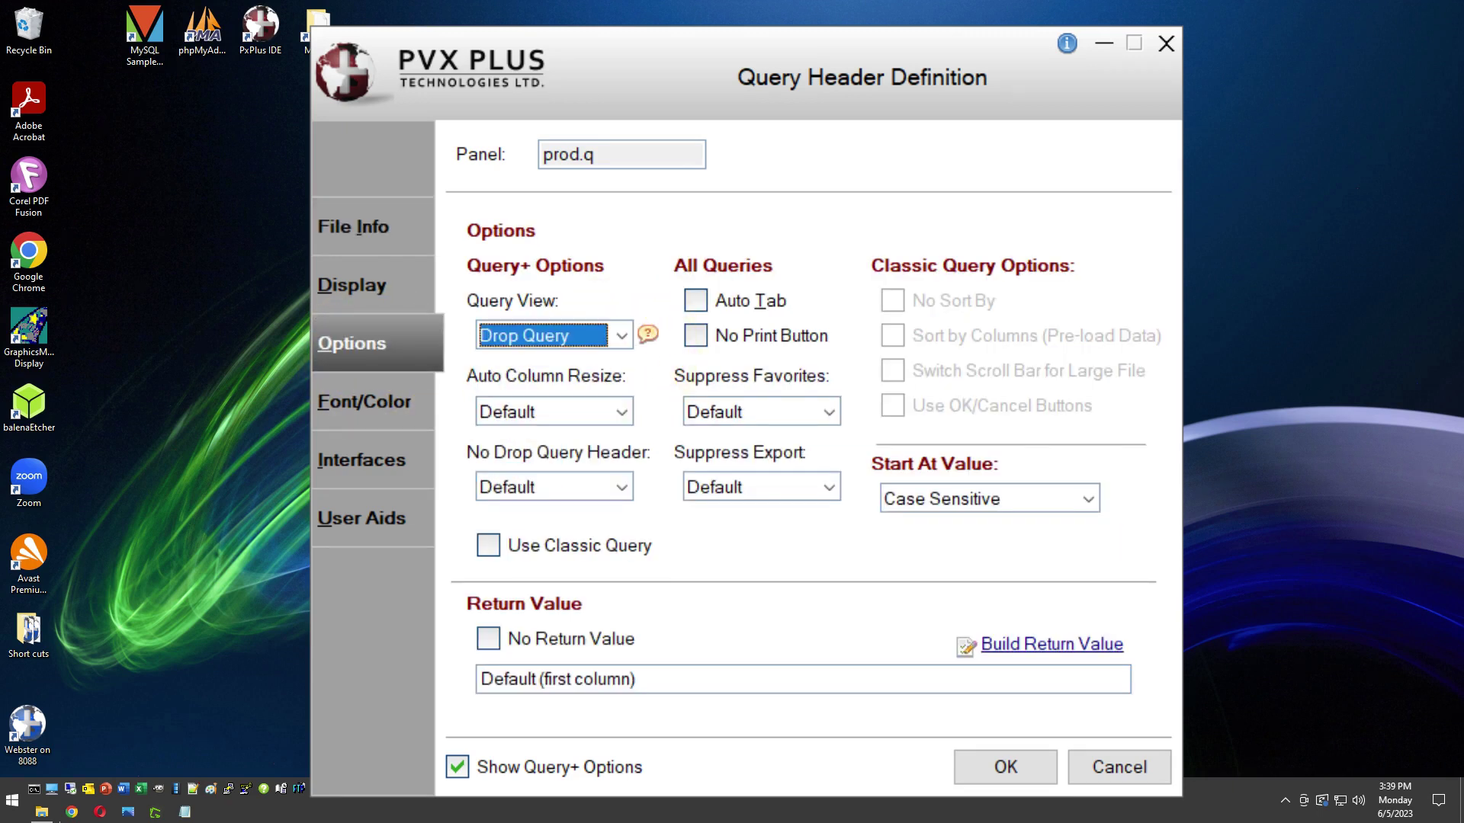
left_click(1008, 767)
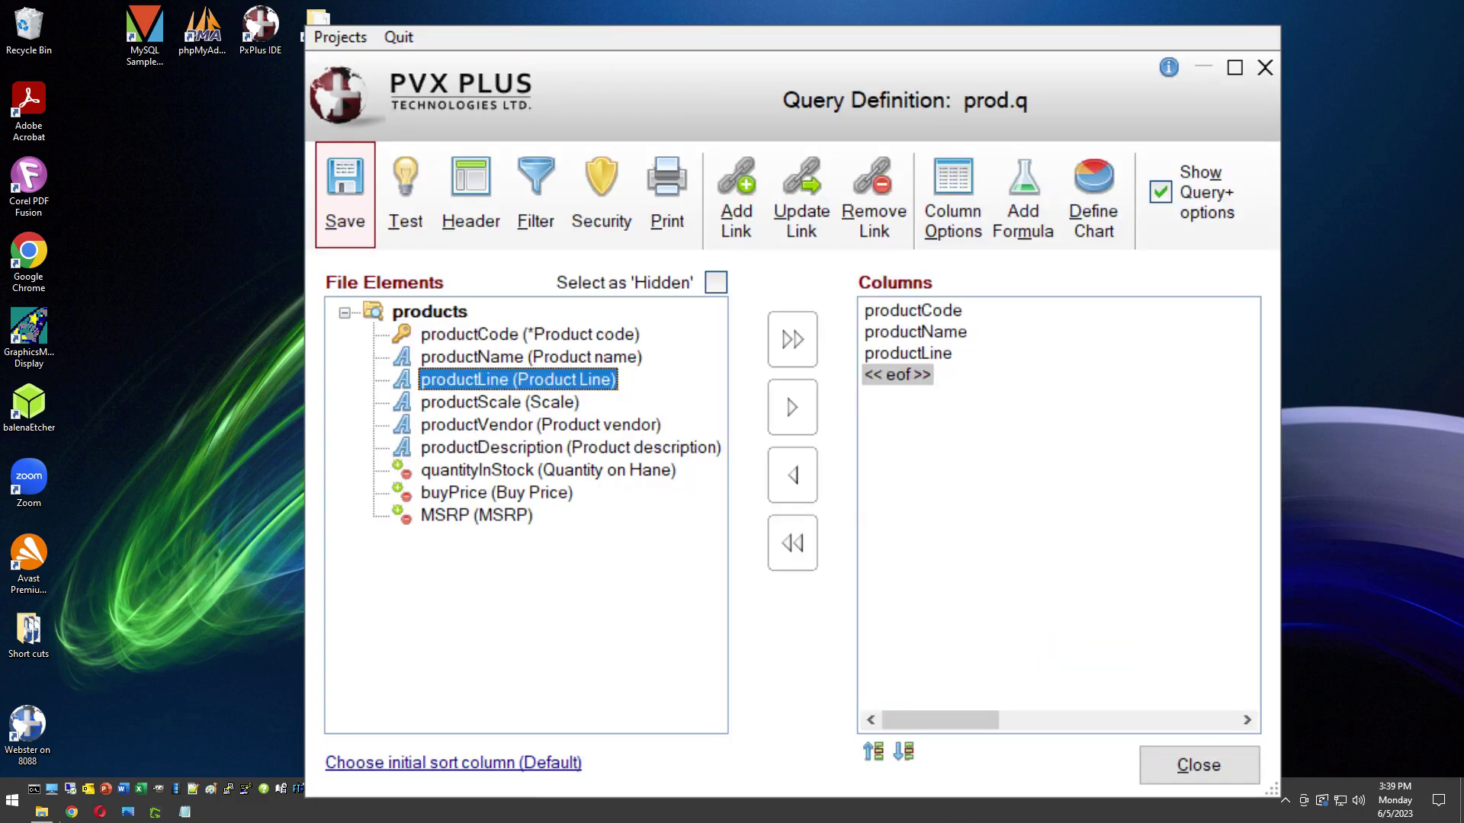
left_click(357, 221)
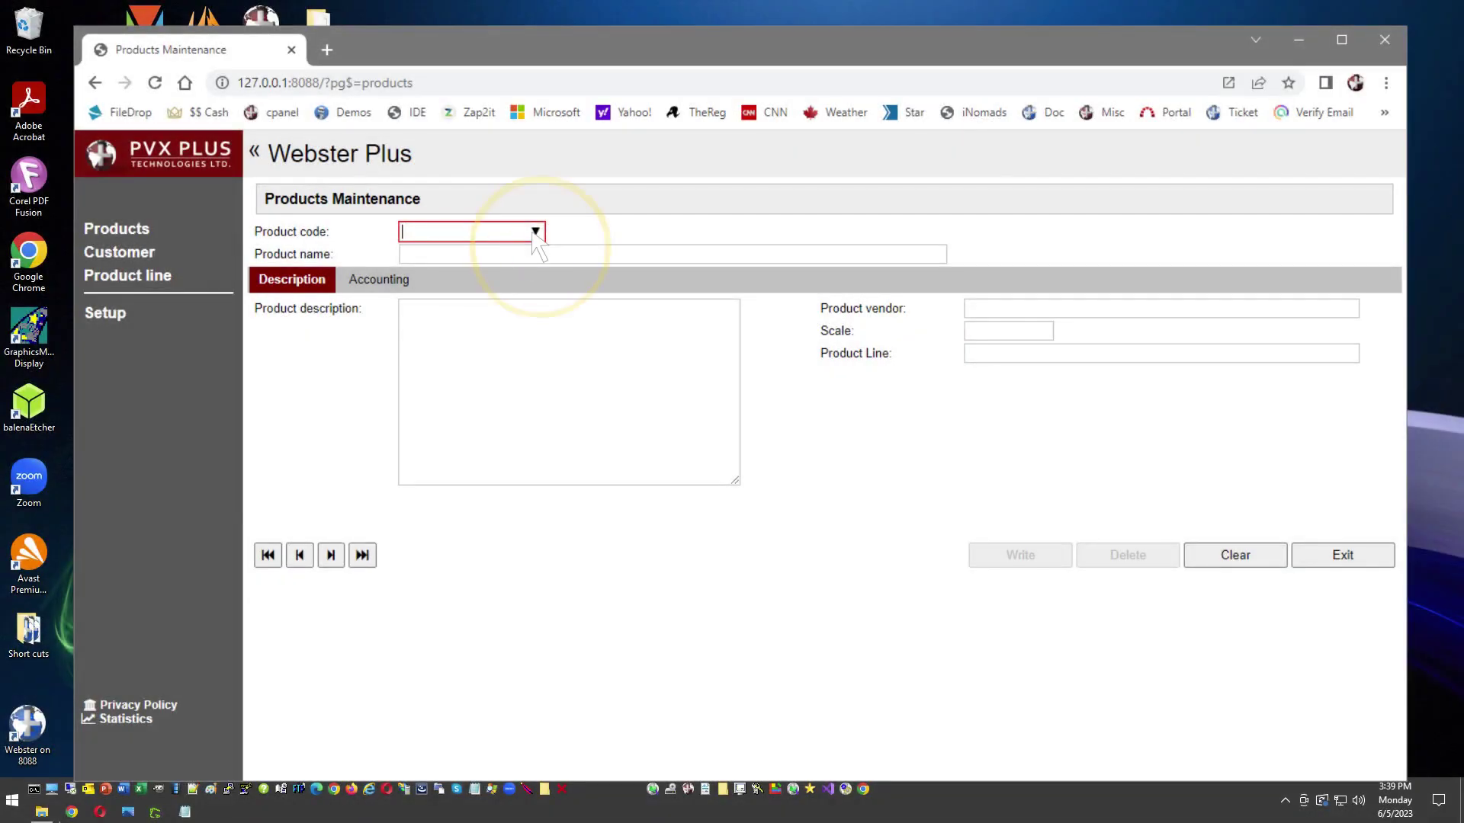
Step: In the browser's Products Maintenance page, test the product code drop-down lookup by picking S10_4698
left_click(535, 232)
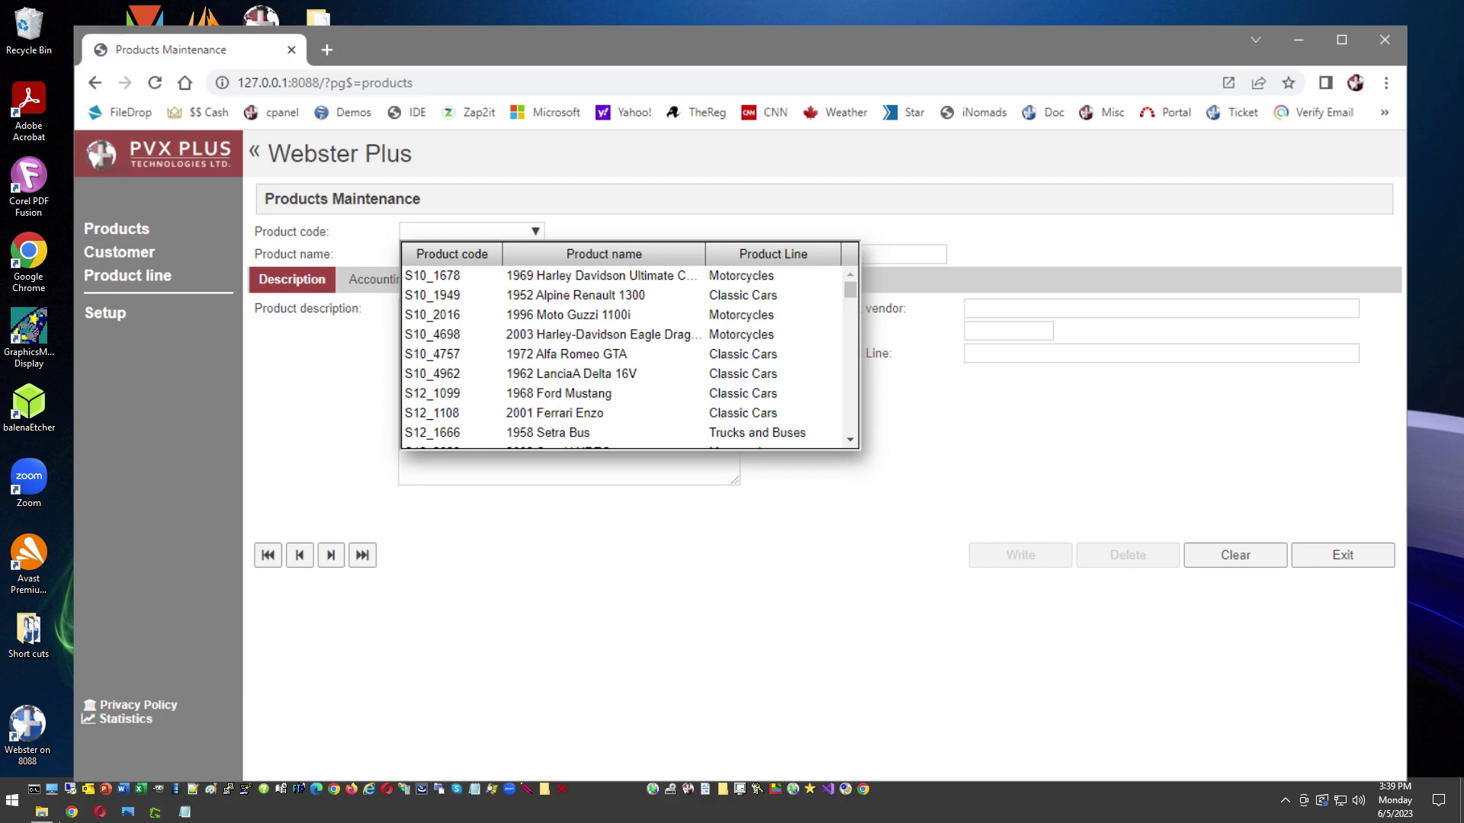
left_click(432, 334)
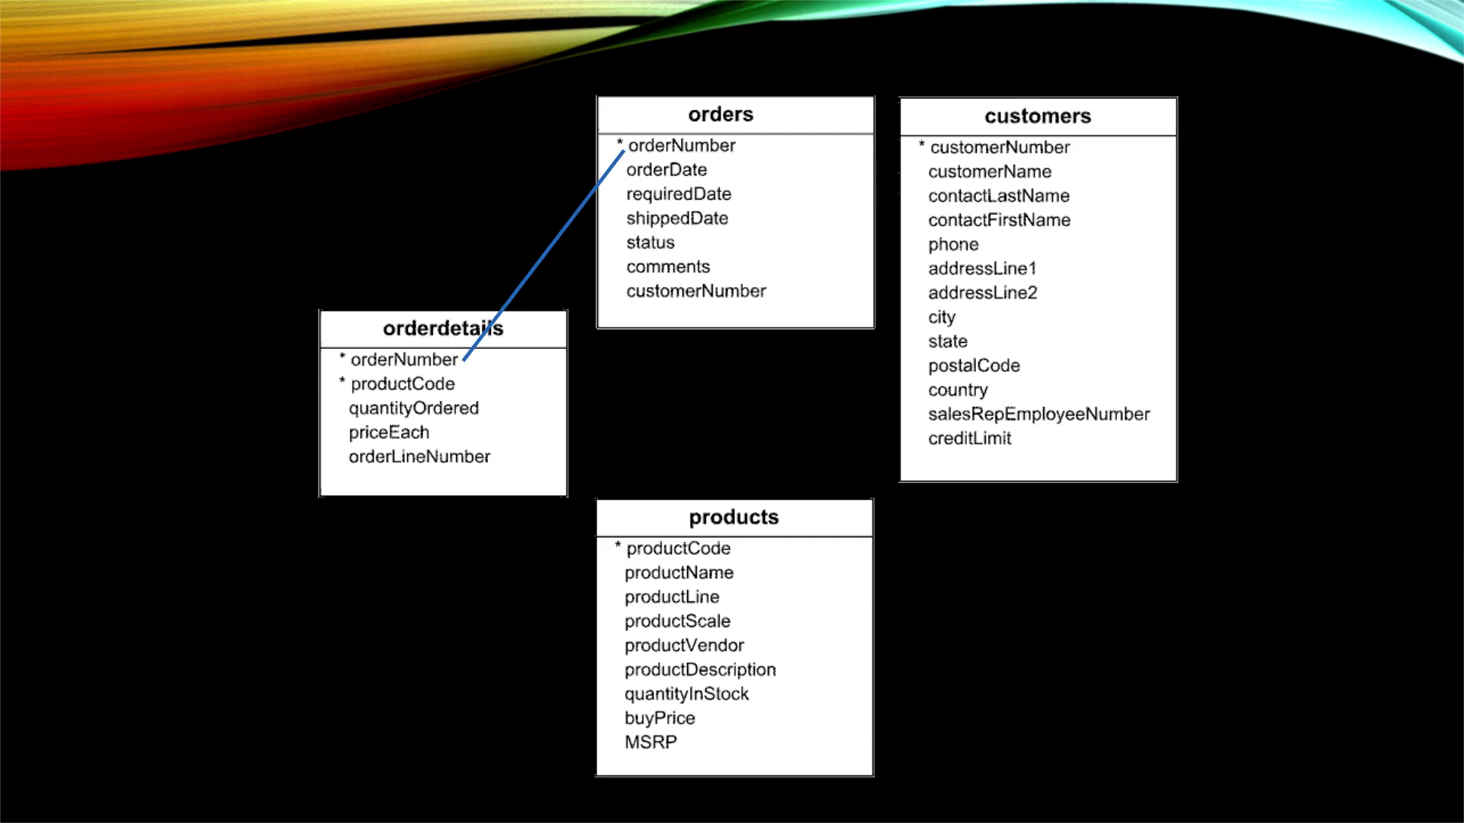
key("Right")
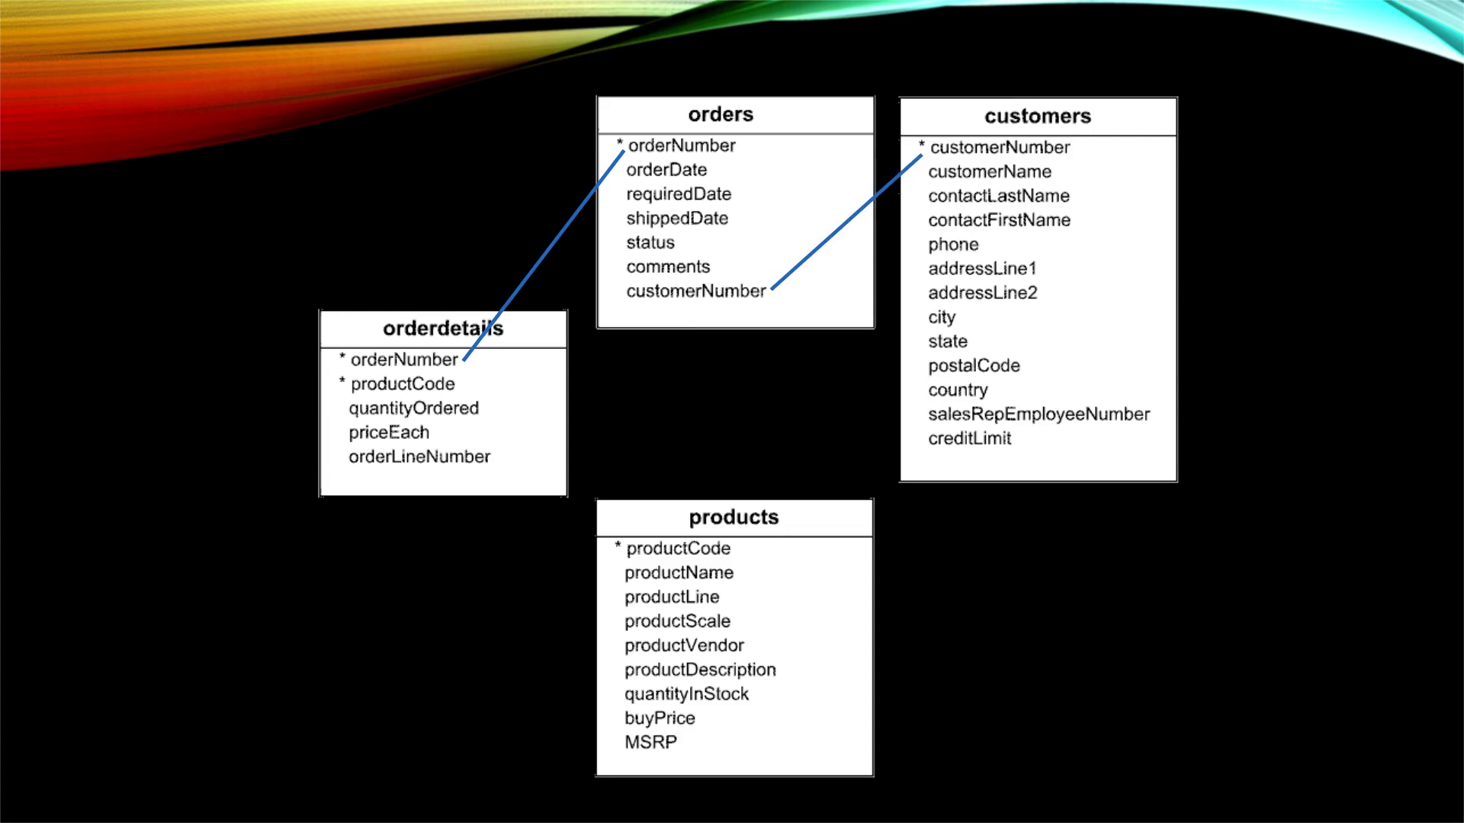
key("Right")
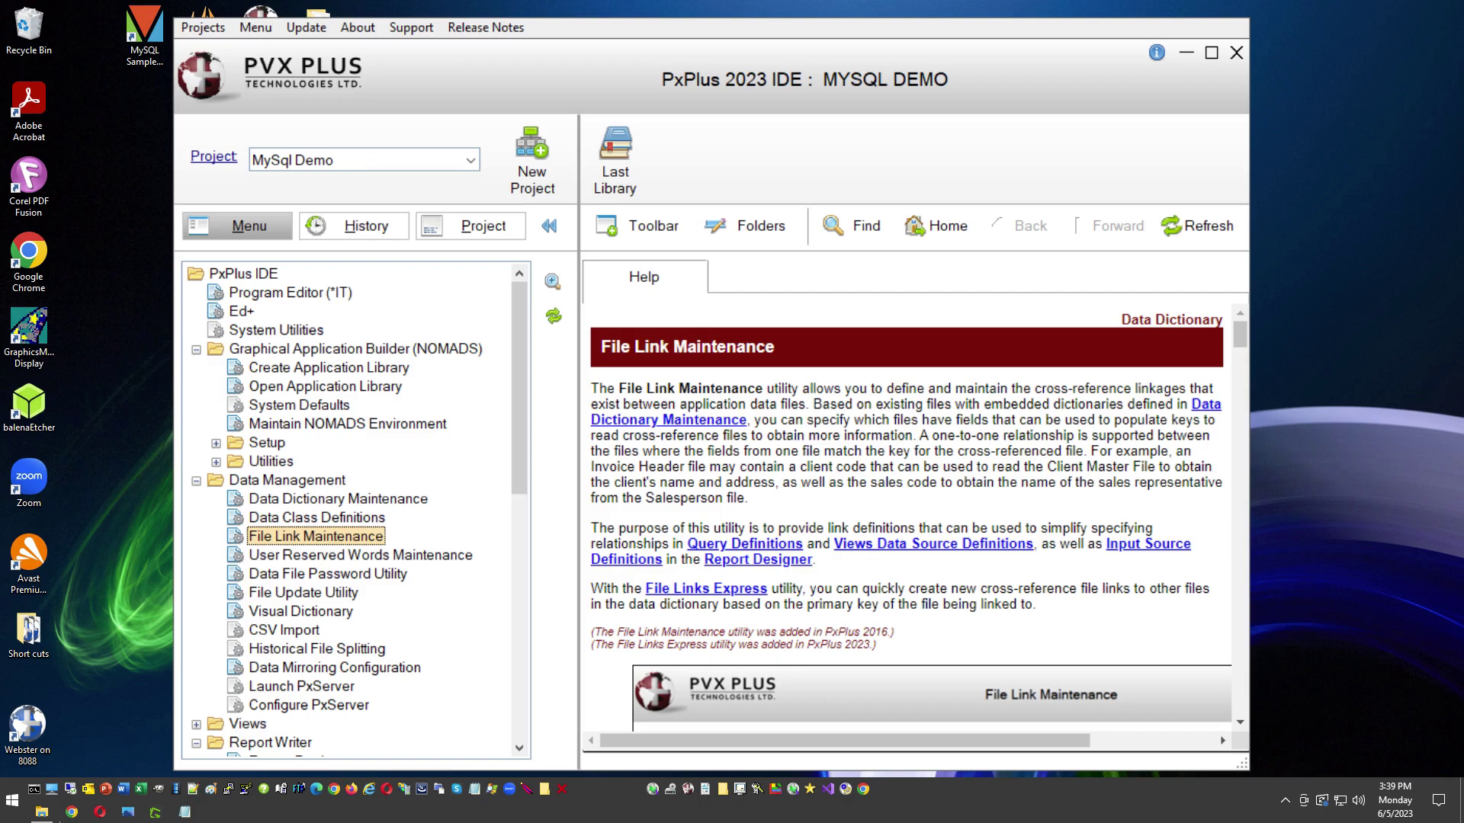
Step: Open Link Express in File Link Maintenance and create the orderdetails to orders link on the primary orderNumber key
double_click(330, 537)
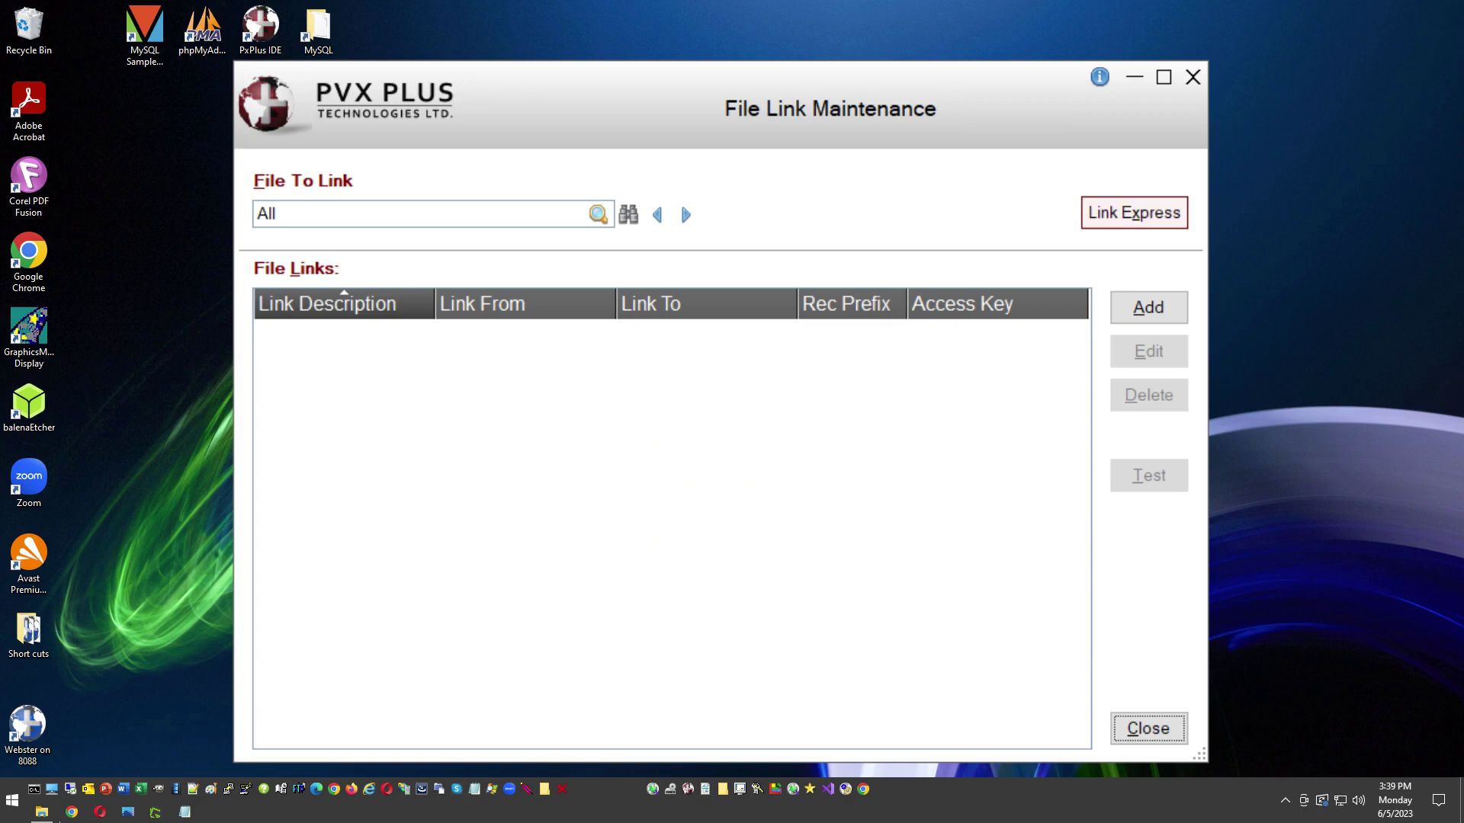
key("alt+x")
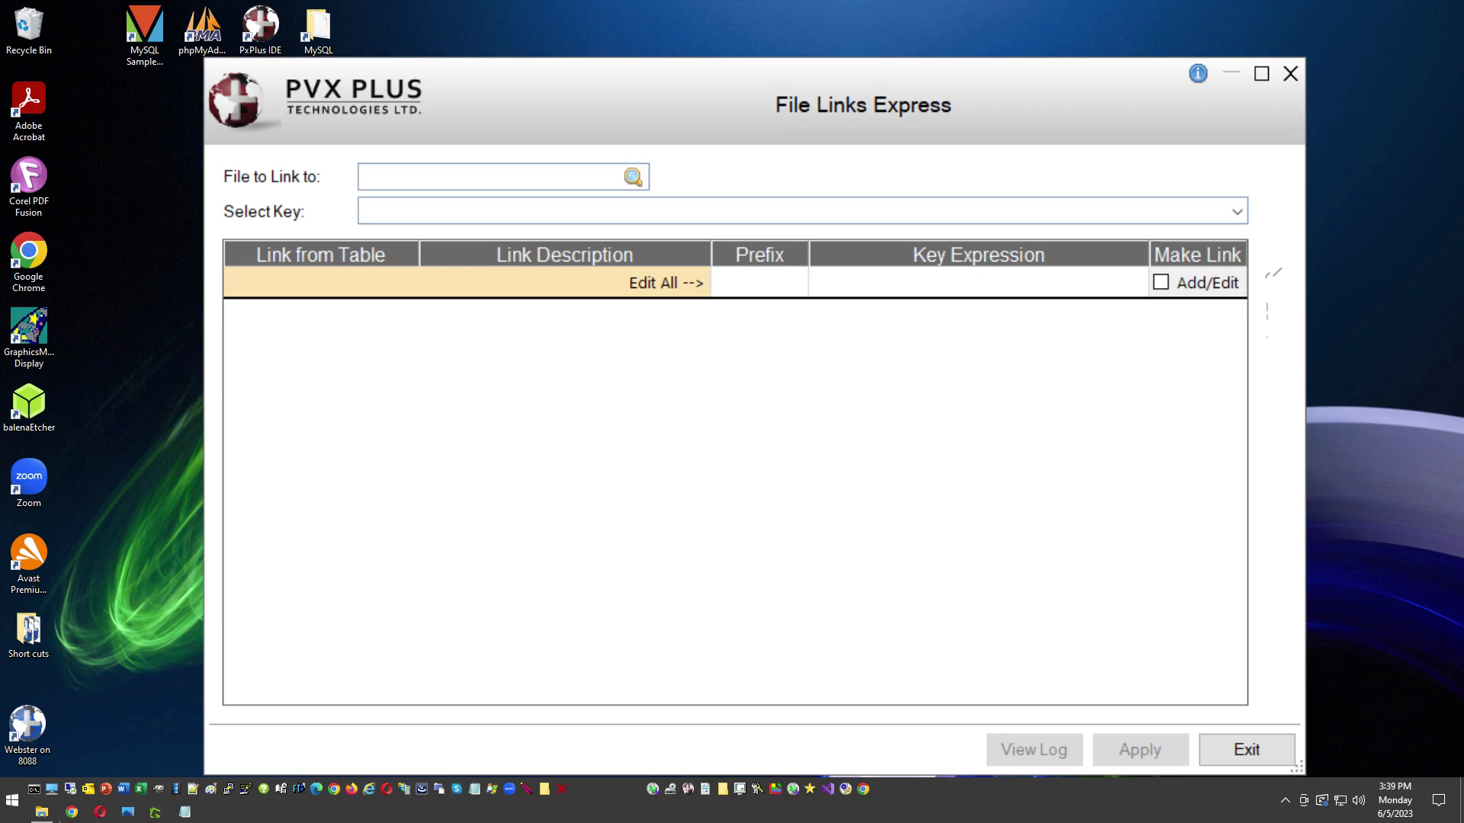
left_click(634, 176)
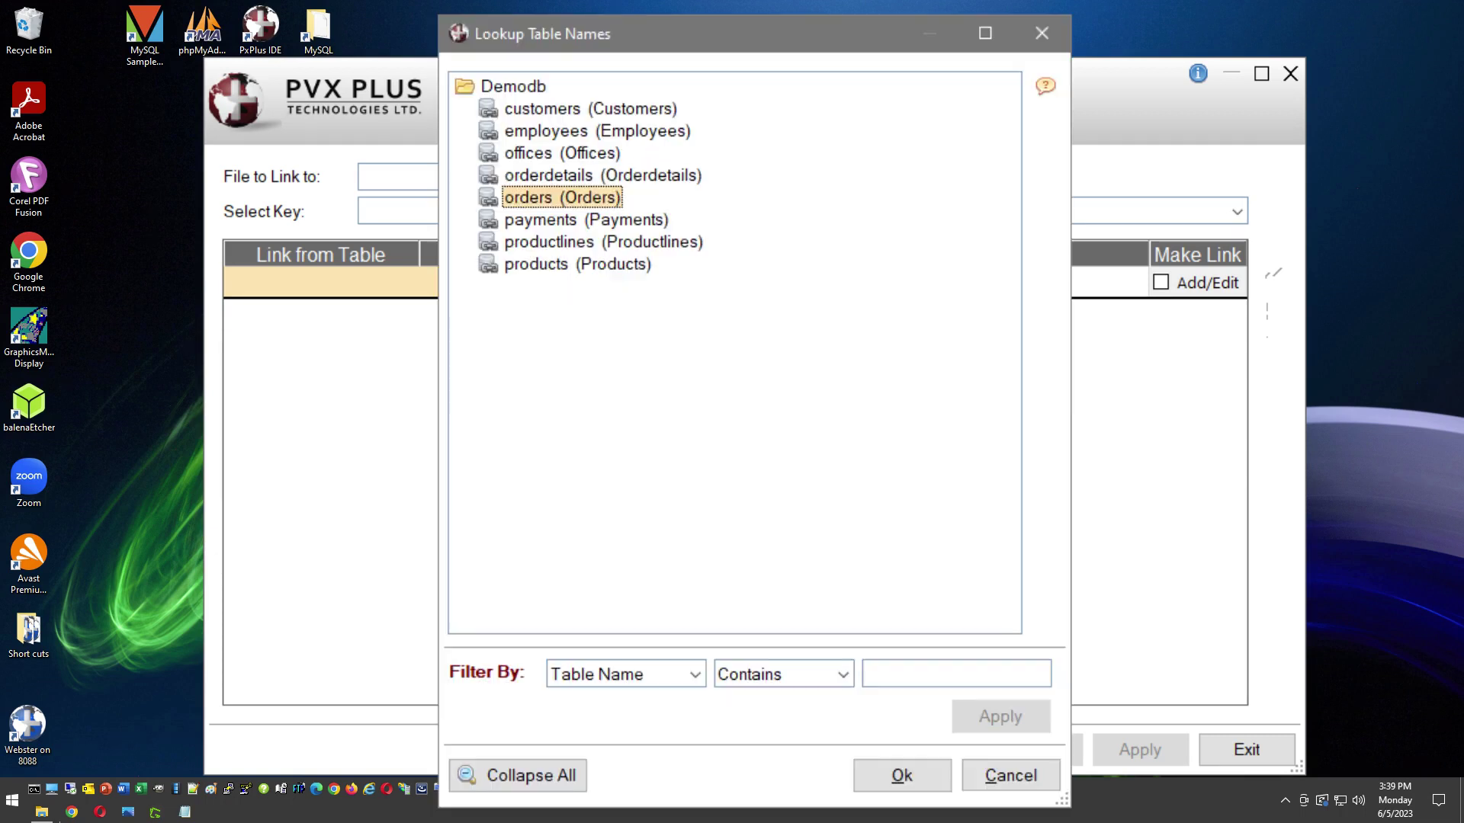
double_click(608, 200)
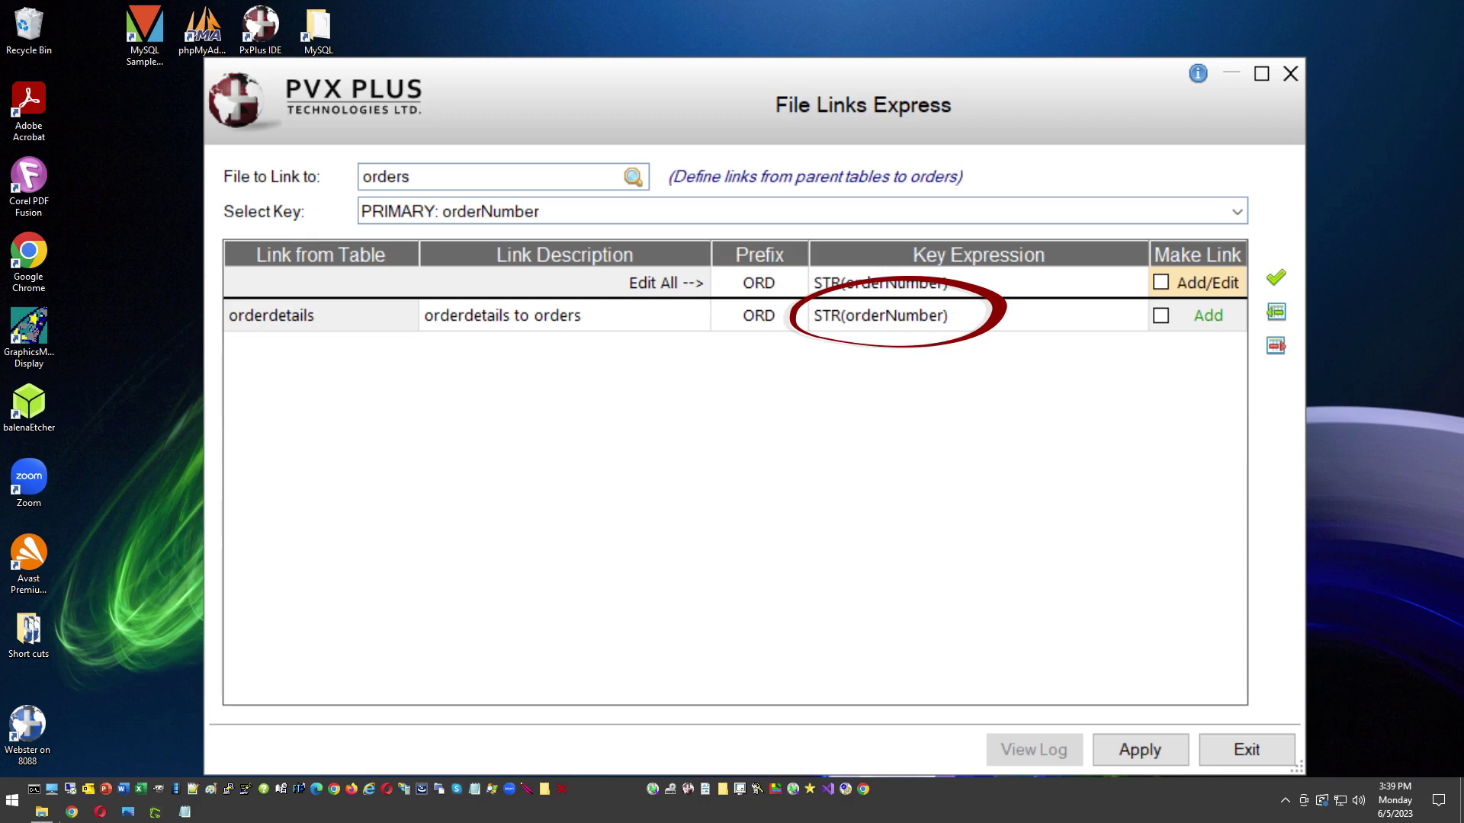
left_click(1162, 282)
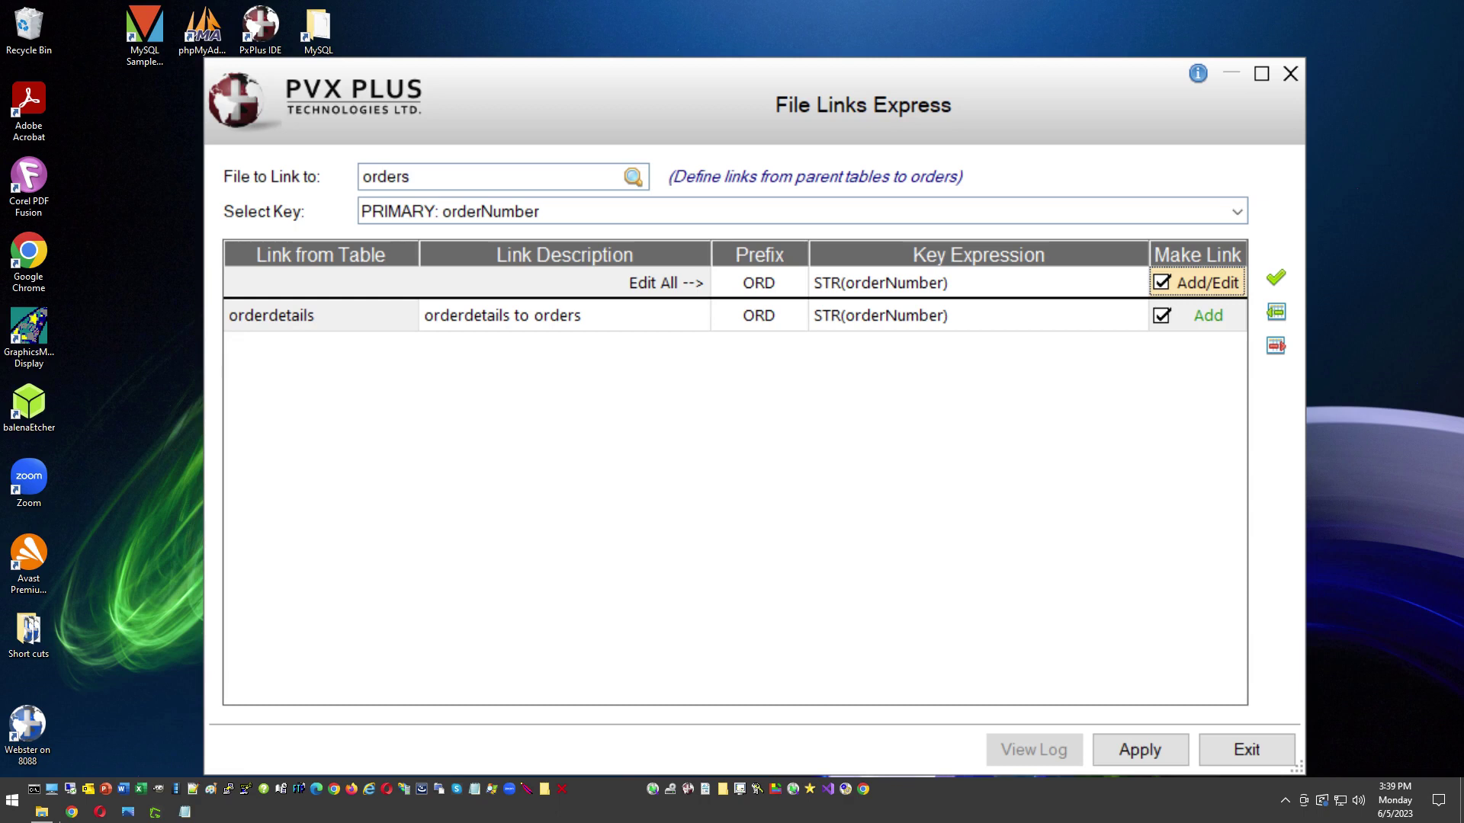
left_click(1147, 748)
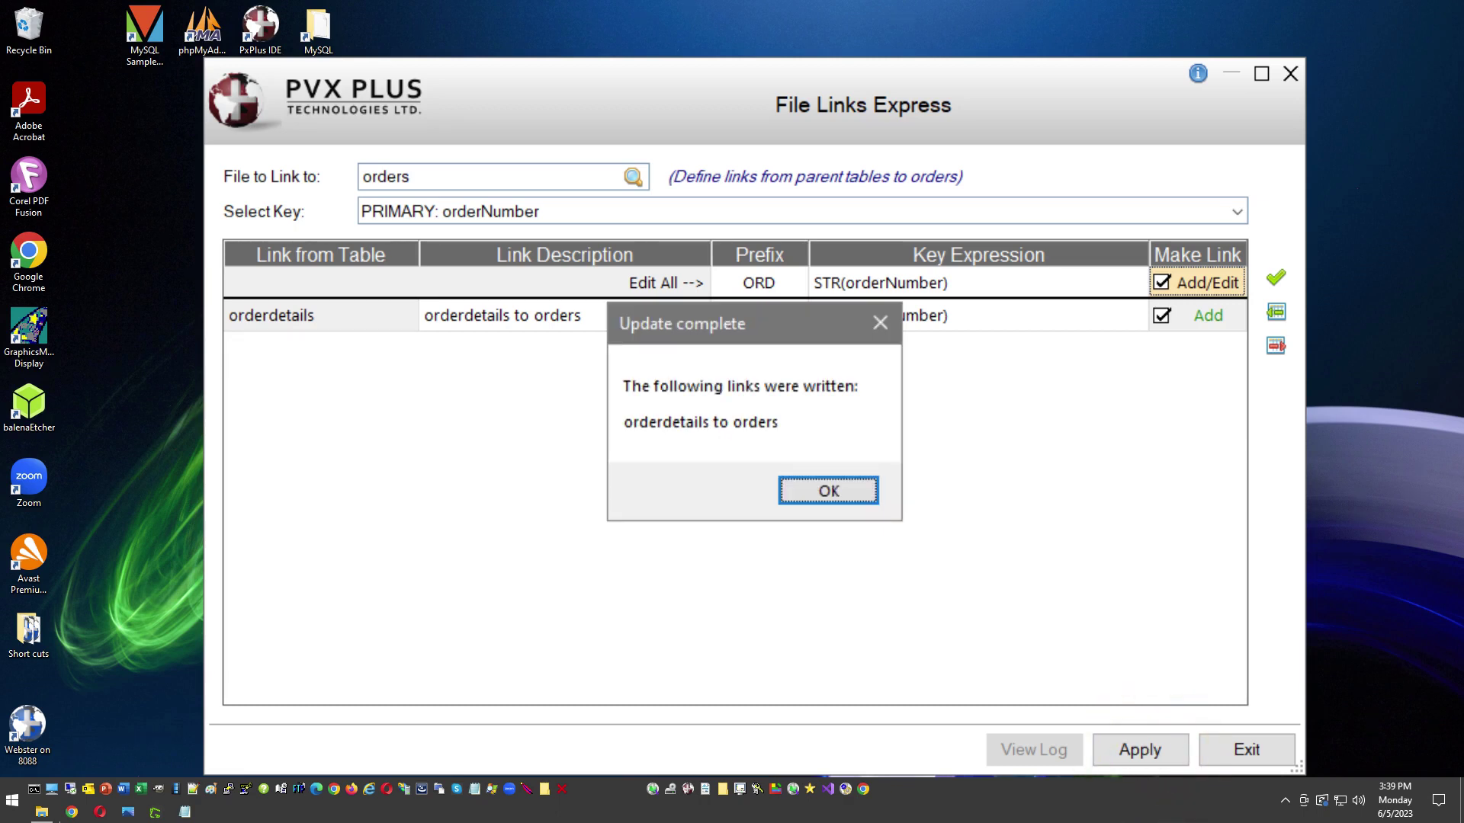
key("Return")
Step: Link orders and payments to the customers table using Key 3: customerNumber
left_click(633, 176)
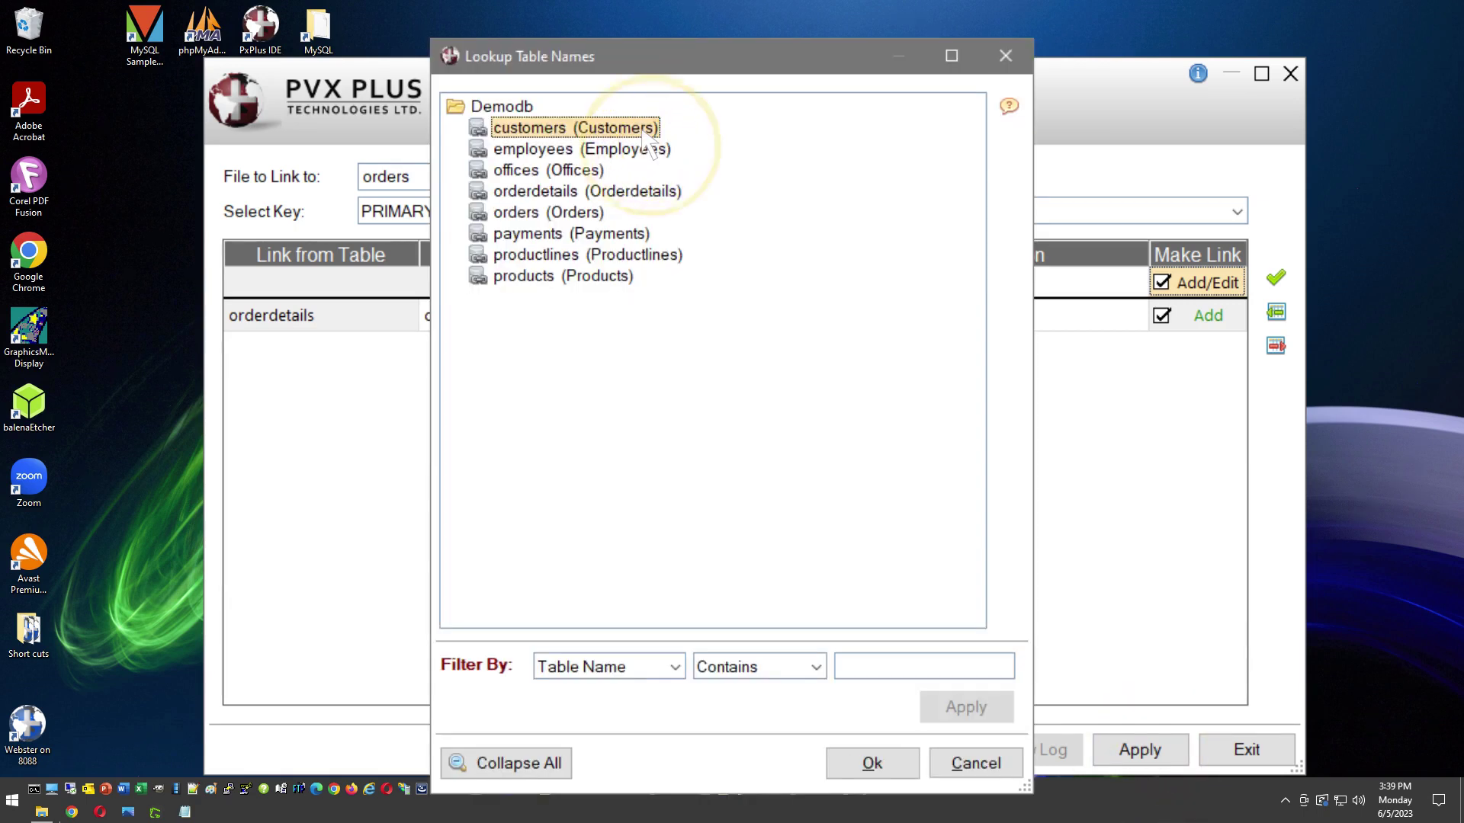
double_click(644, 132)
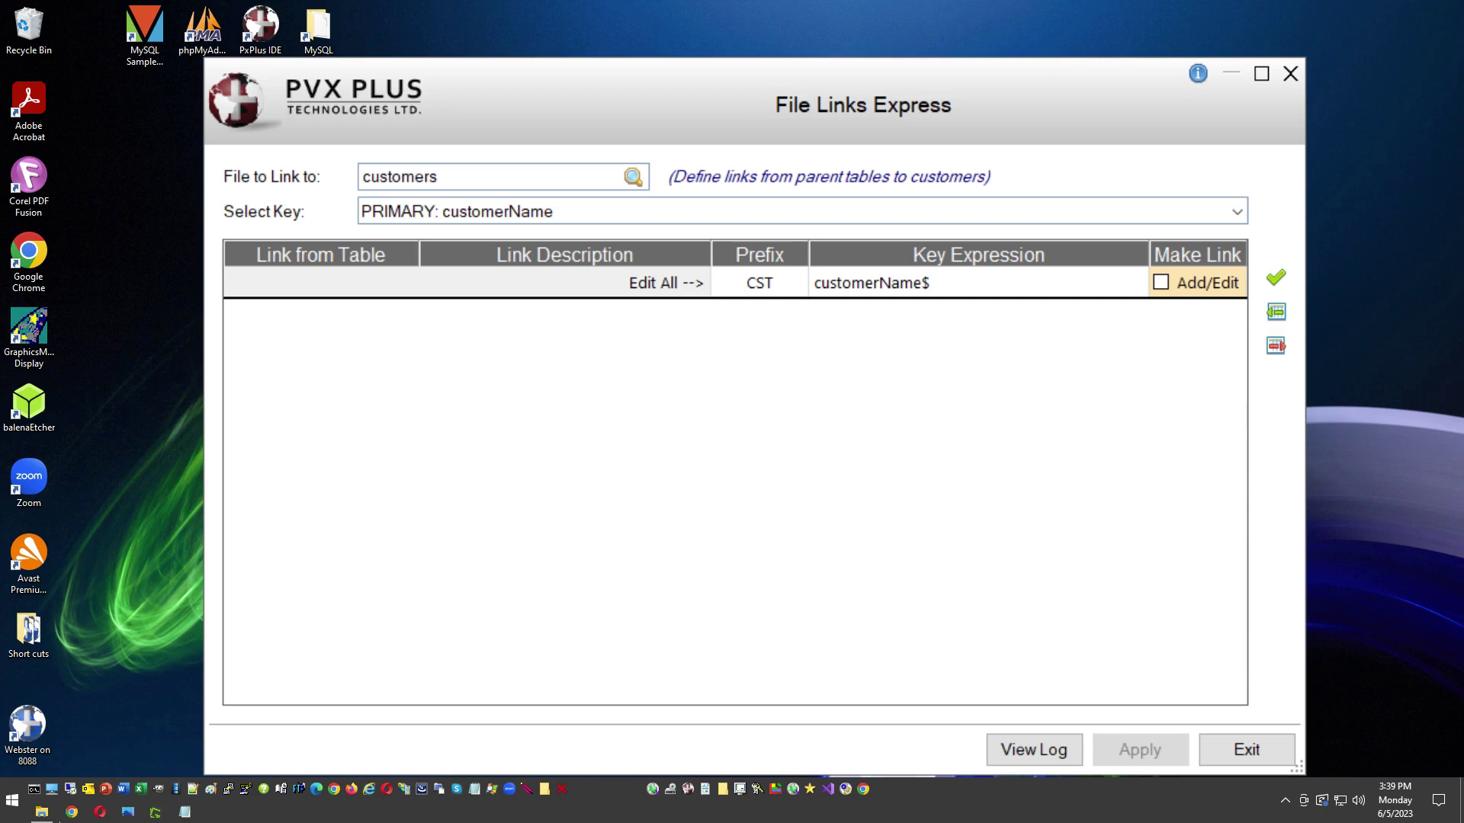
left_click(1236, 212)
left_click(457, 261)
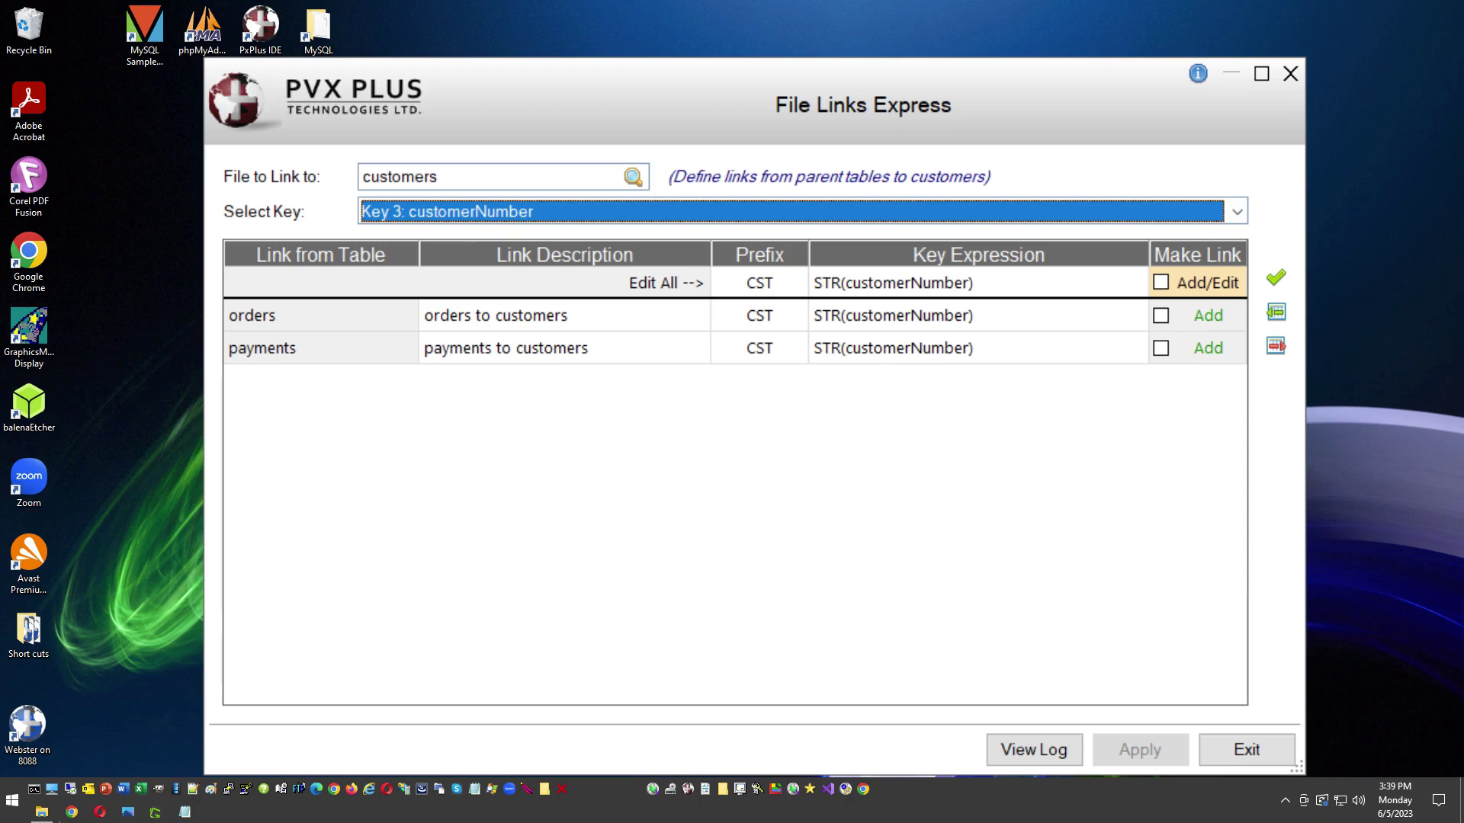
left_click(1161, 283)
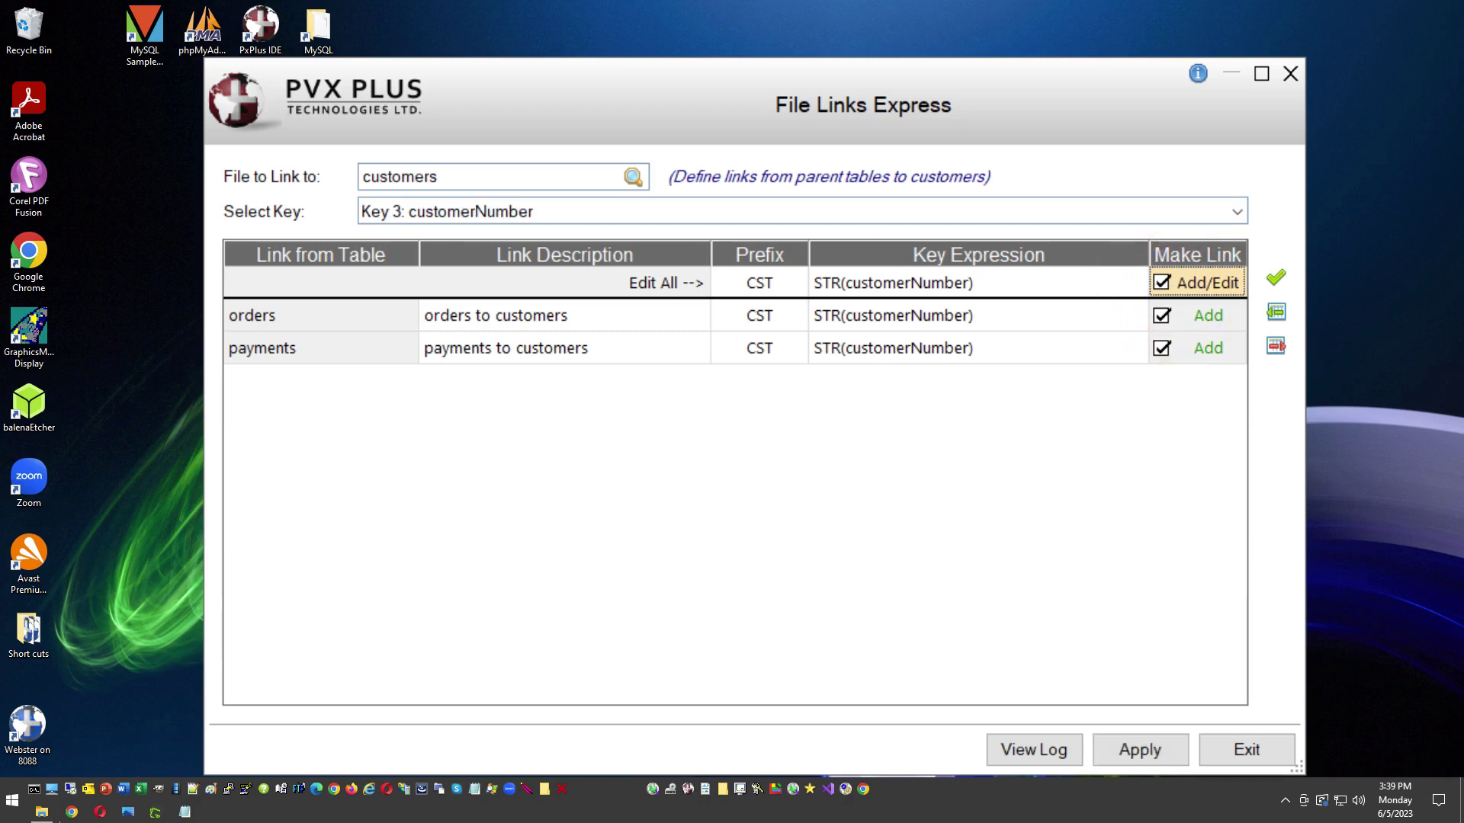
left_click(1136, 750)
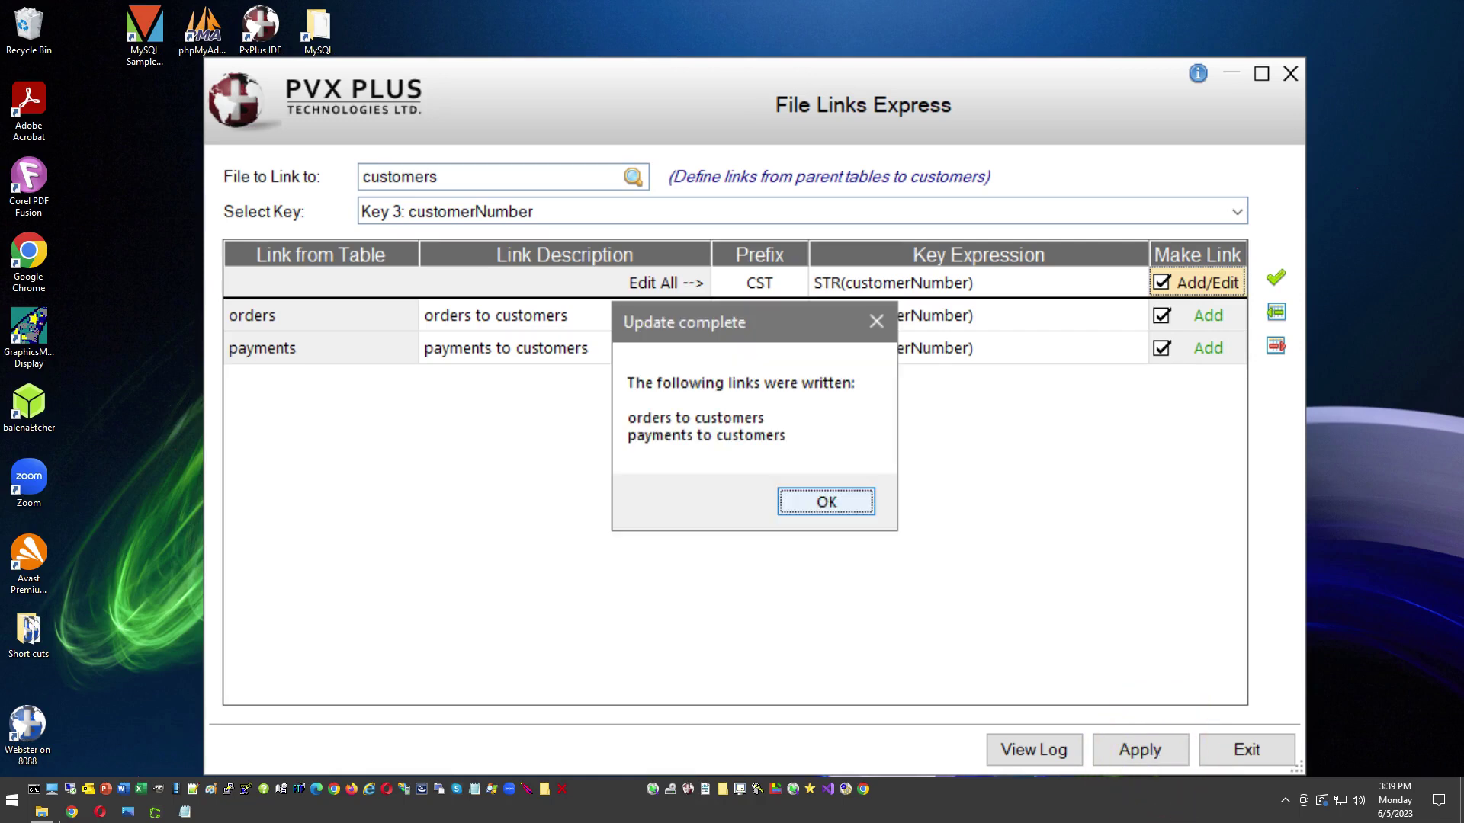
key("Return")
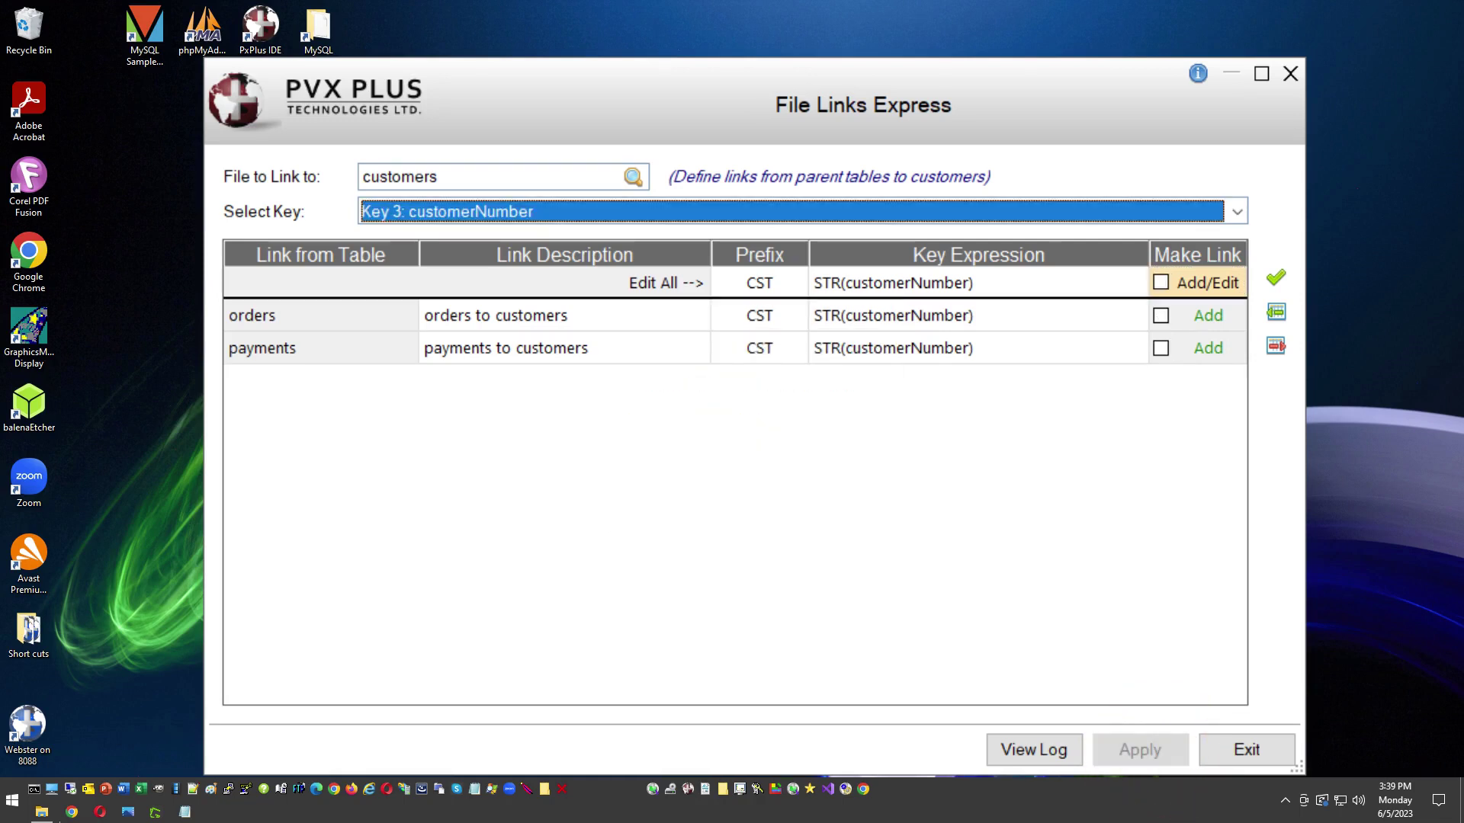
Step: Create the orderdetails to products link on the primary productCode key, and exit File Links Express without viewing the log
left_click(633, 177)
double_click(671, 278)
left_click(1161, 283)
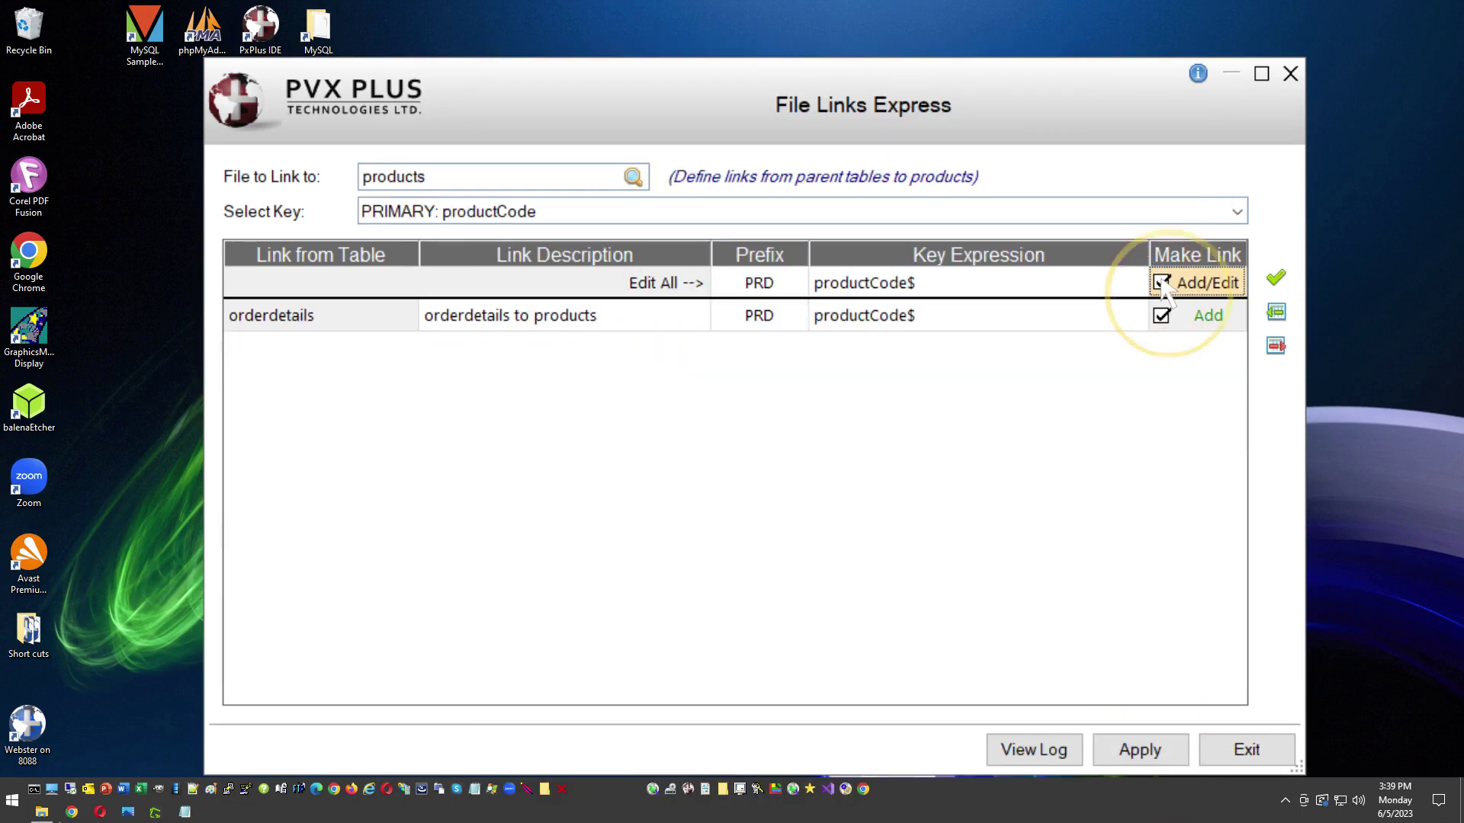
left_click(1136, 750)
key("Return")
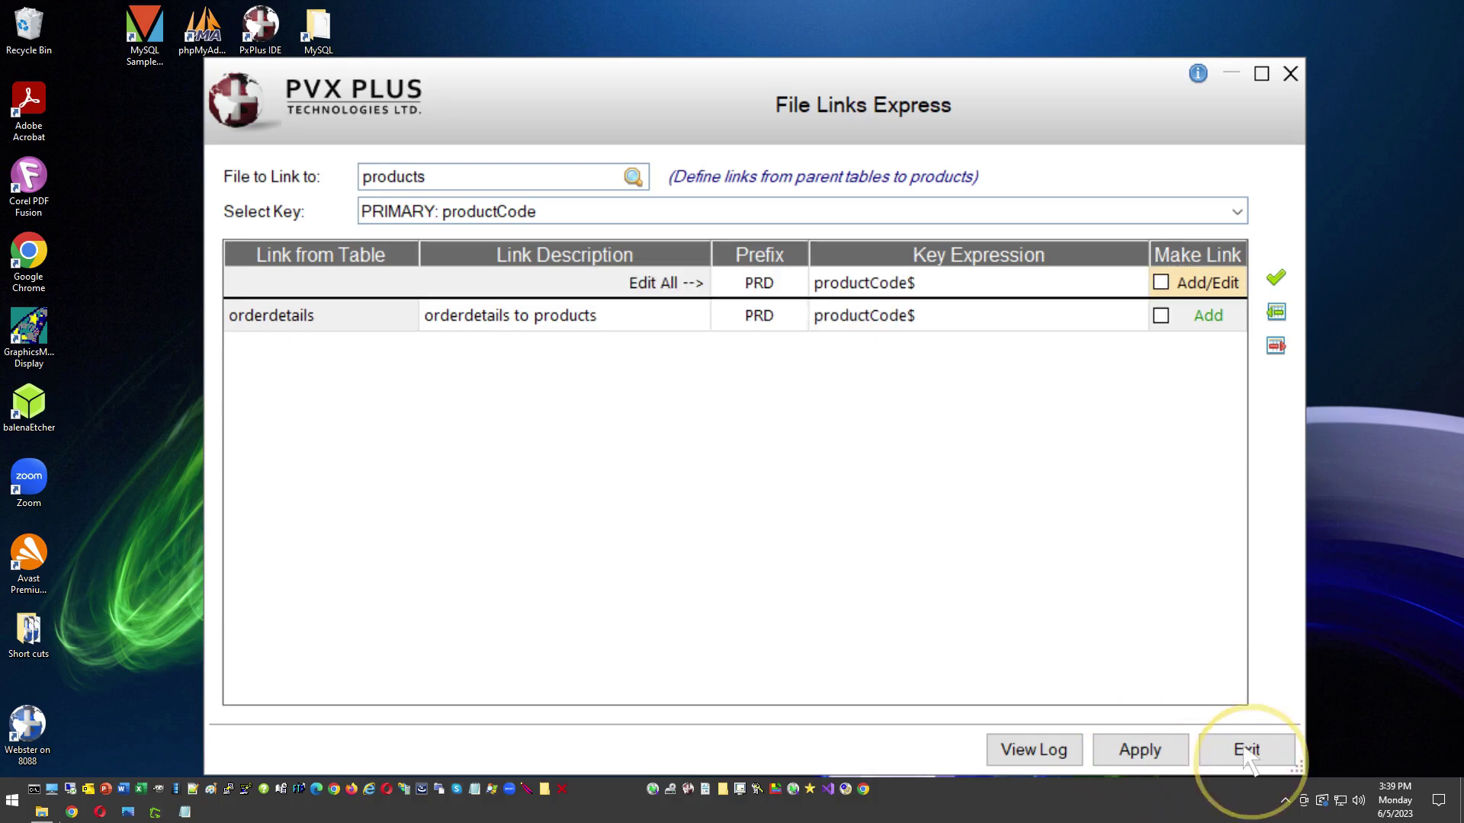
left_click(1247, 751)
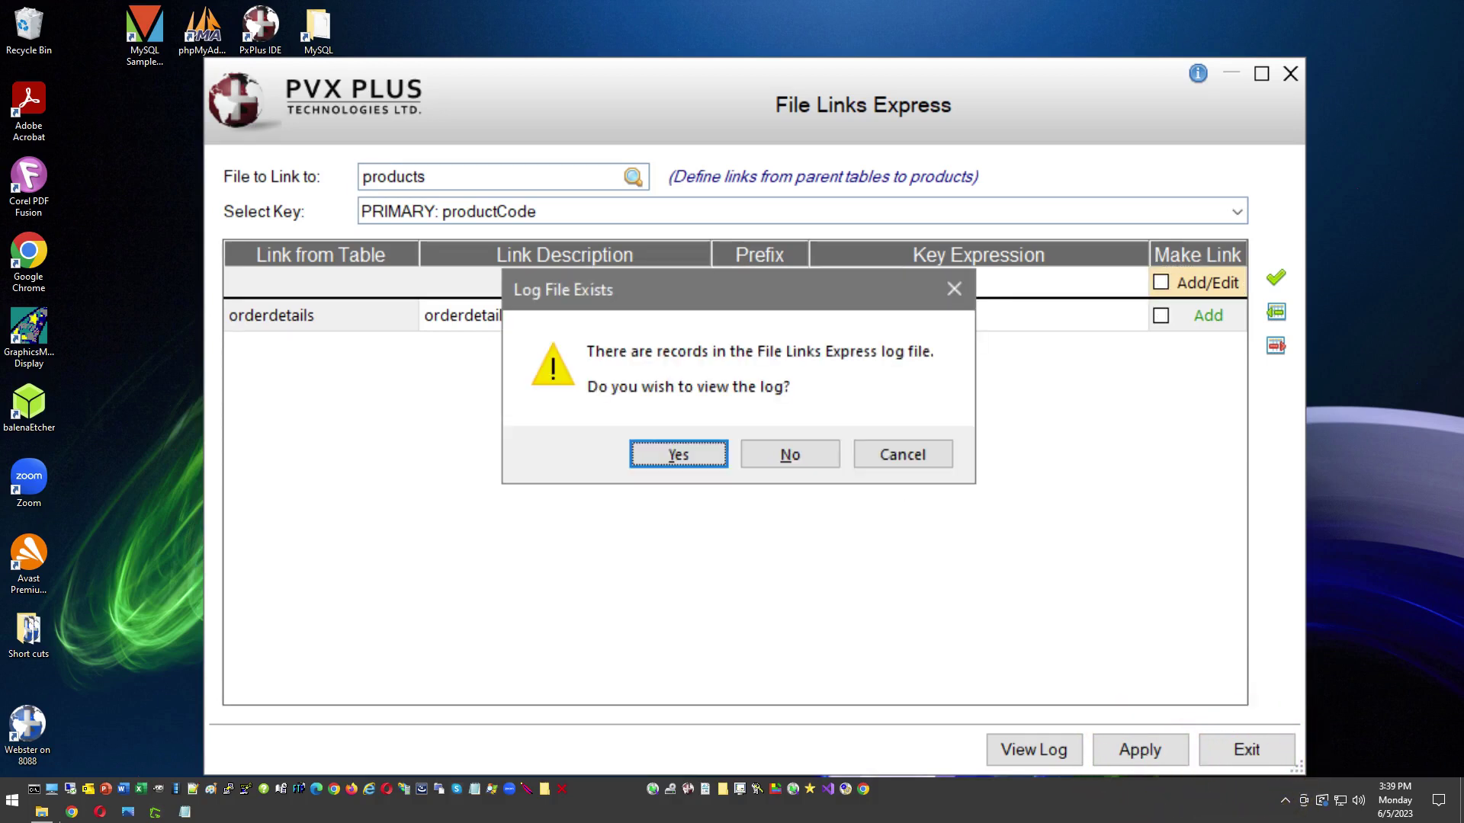
left_click(790, 454)
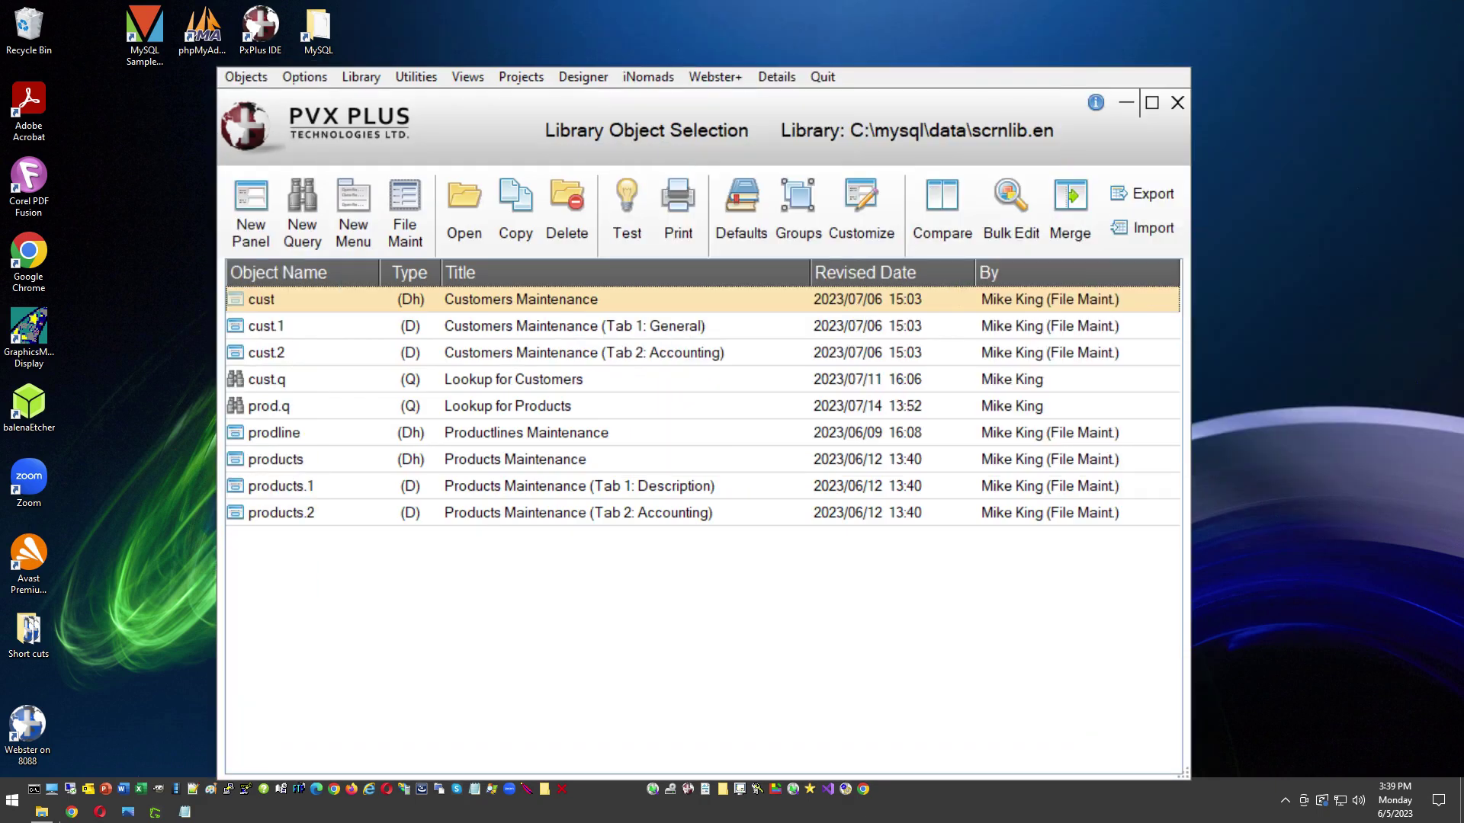
Step: In the screen library, create a standard query named custord.q based on the orderdetails table
left_click(303, 229)
key("Return")
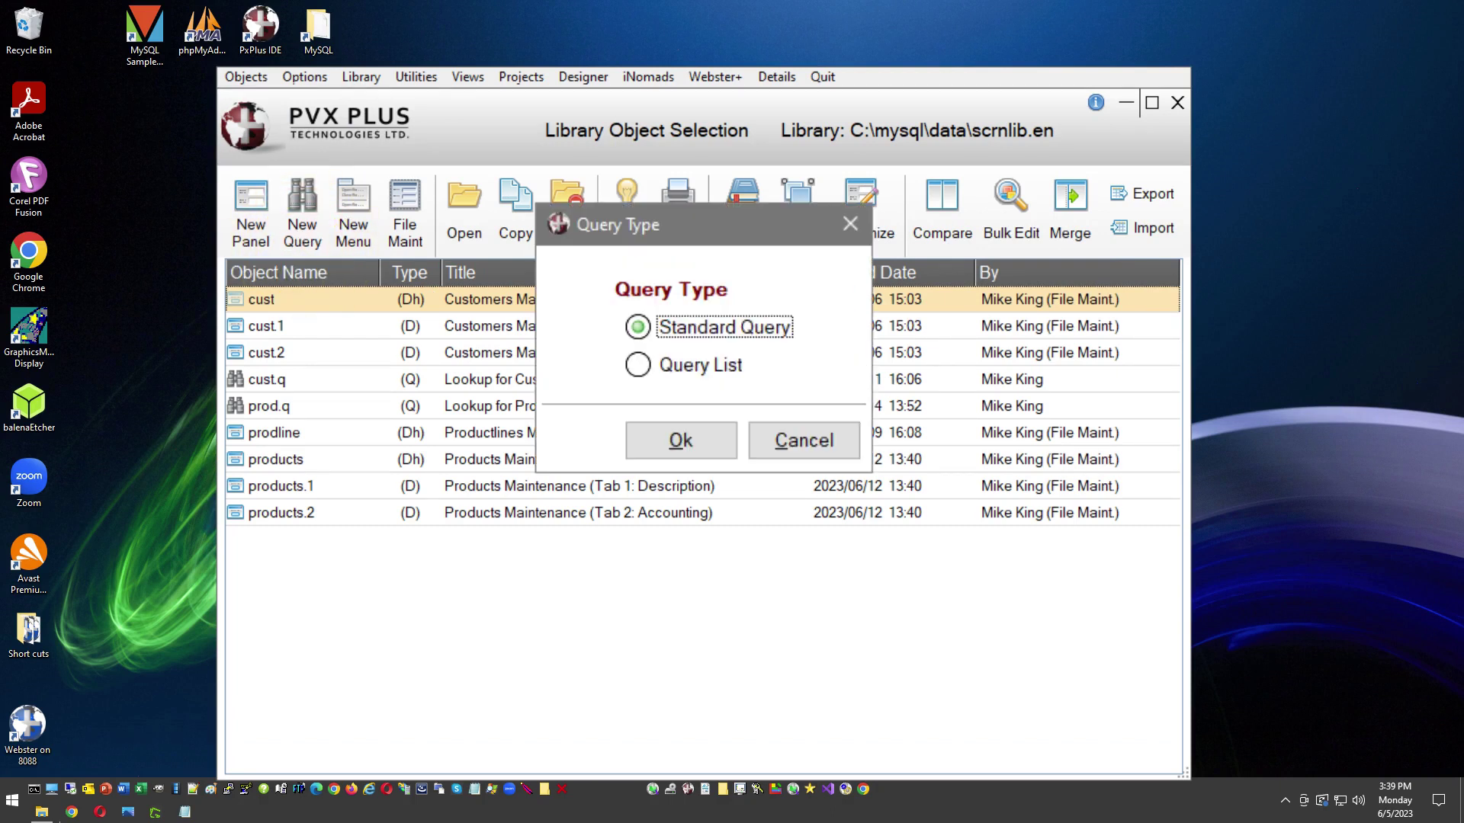
key("Return")
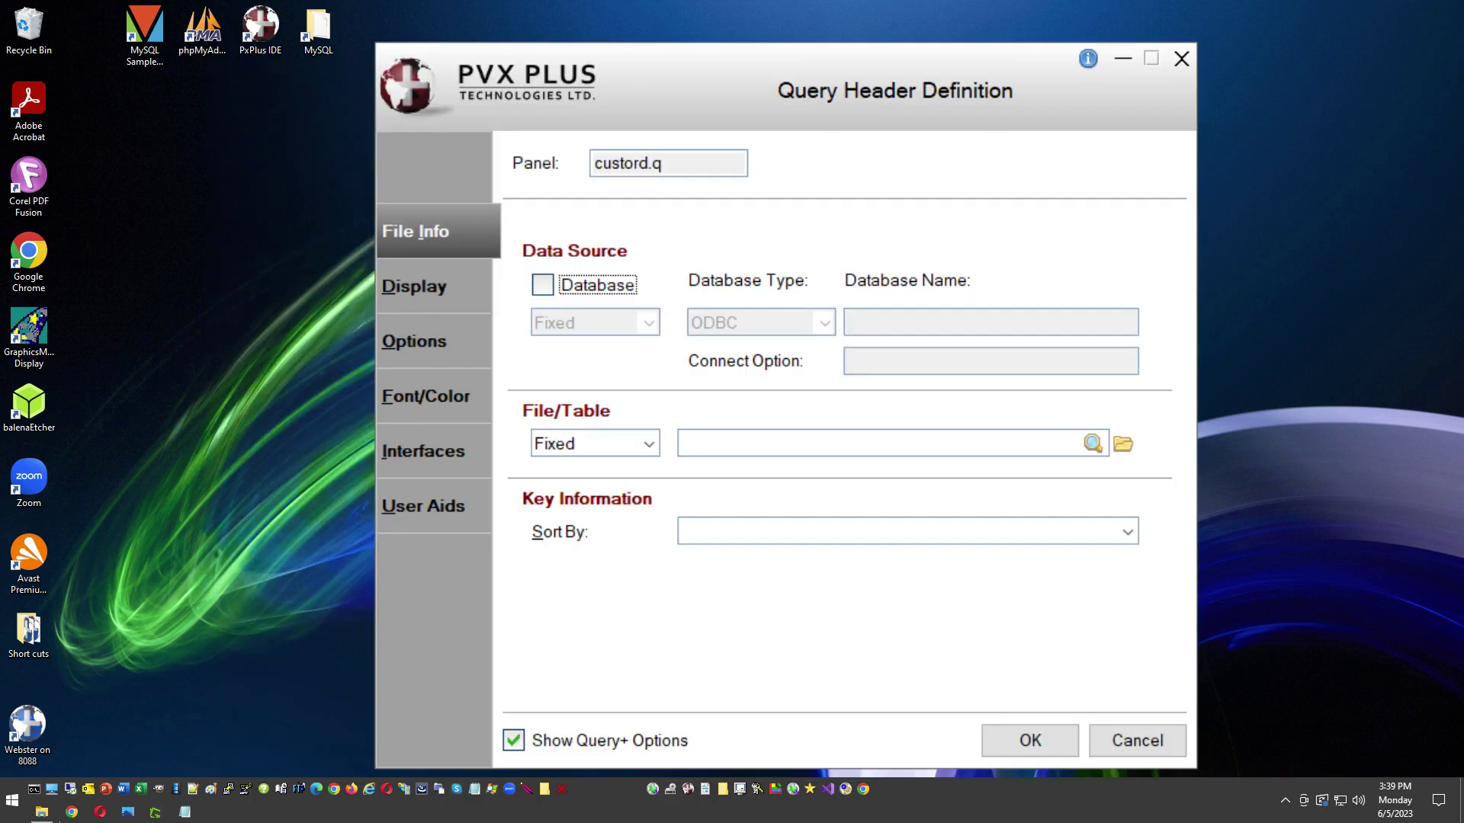
key("Return")
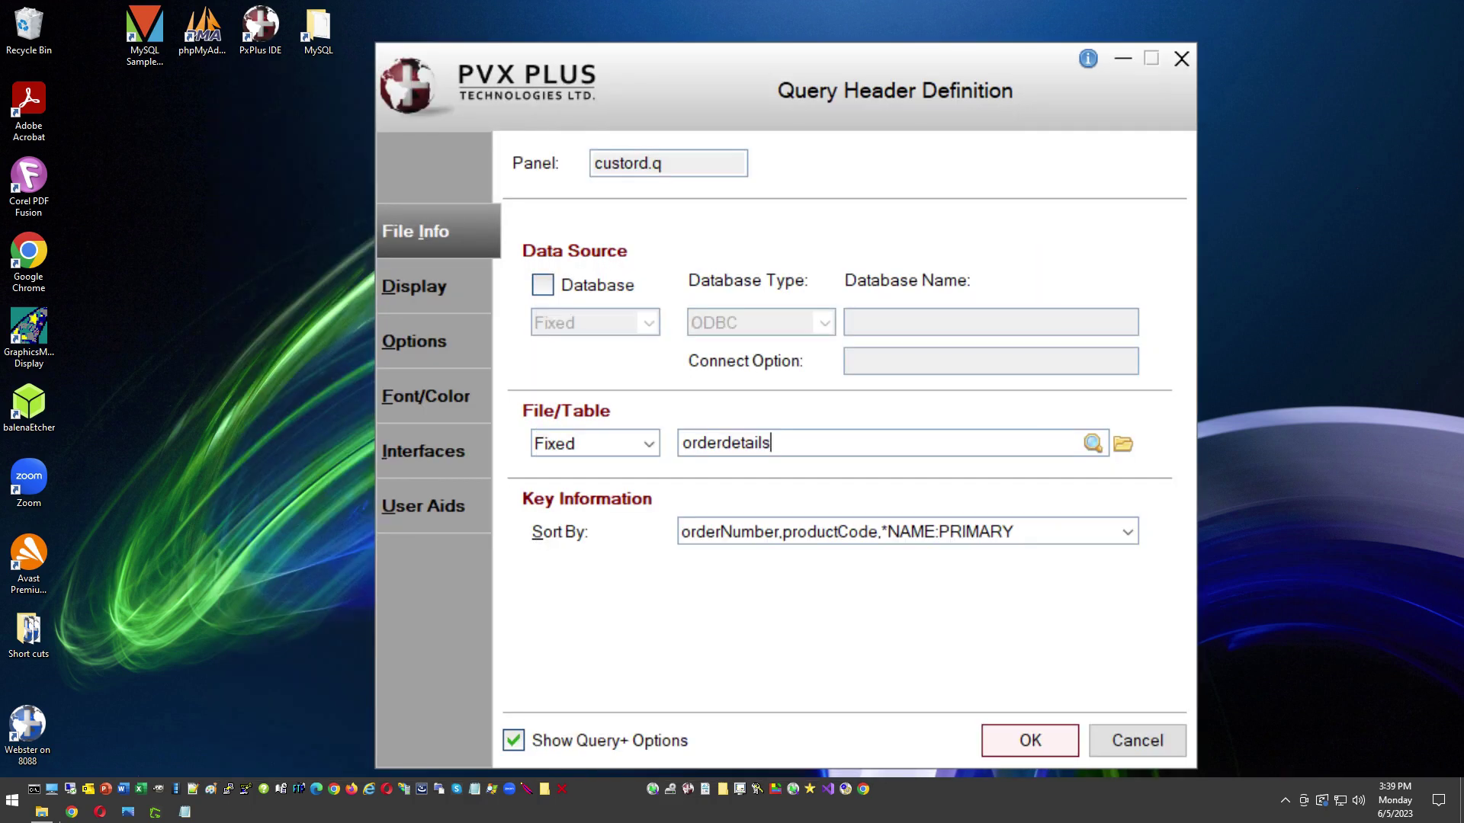
key("Return")
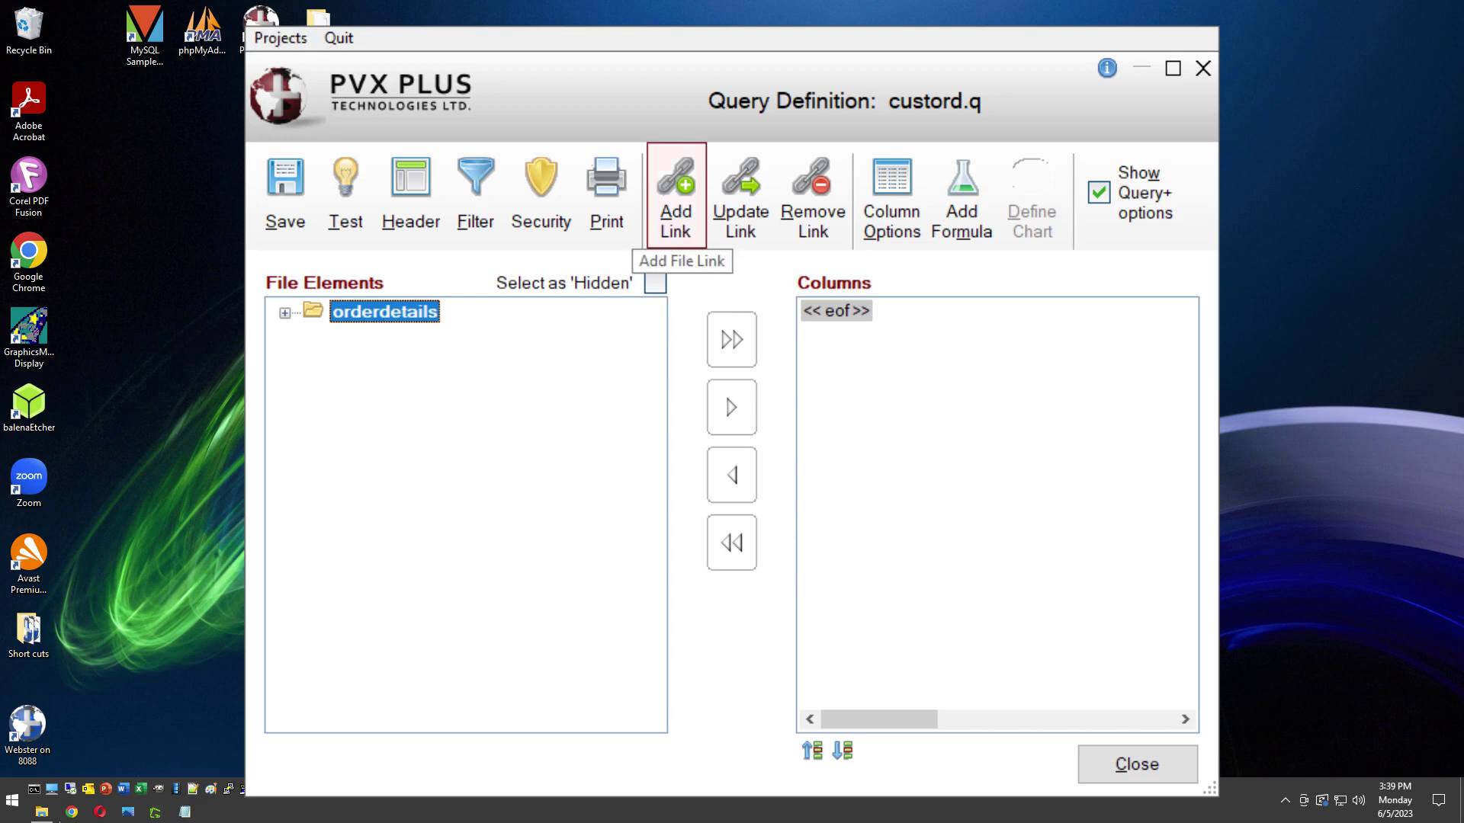
Step: Add the pre-defined orders and products links to custord.q, with productCode, quantityOrdered, productName, productLine, orderNumber and orderDate as columns
left_click(675, 202)
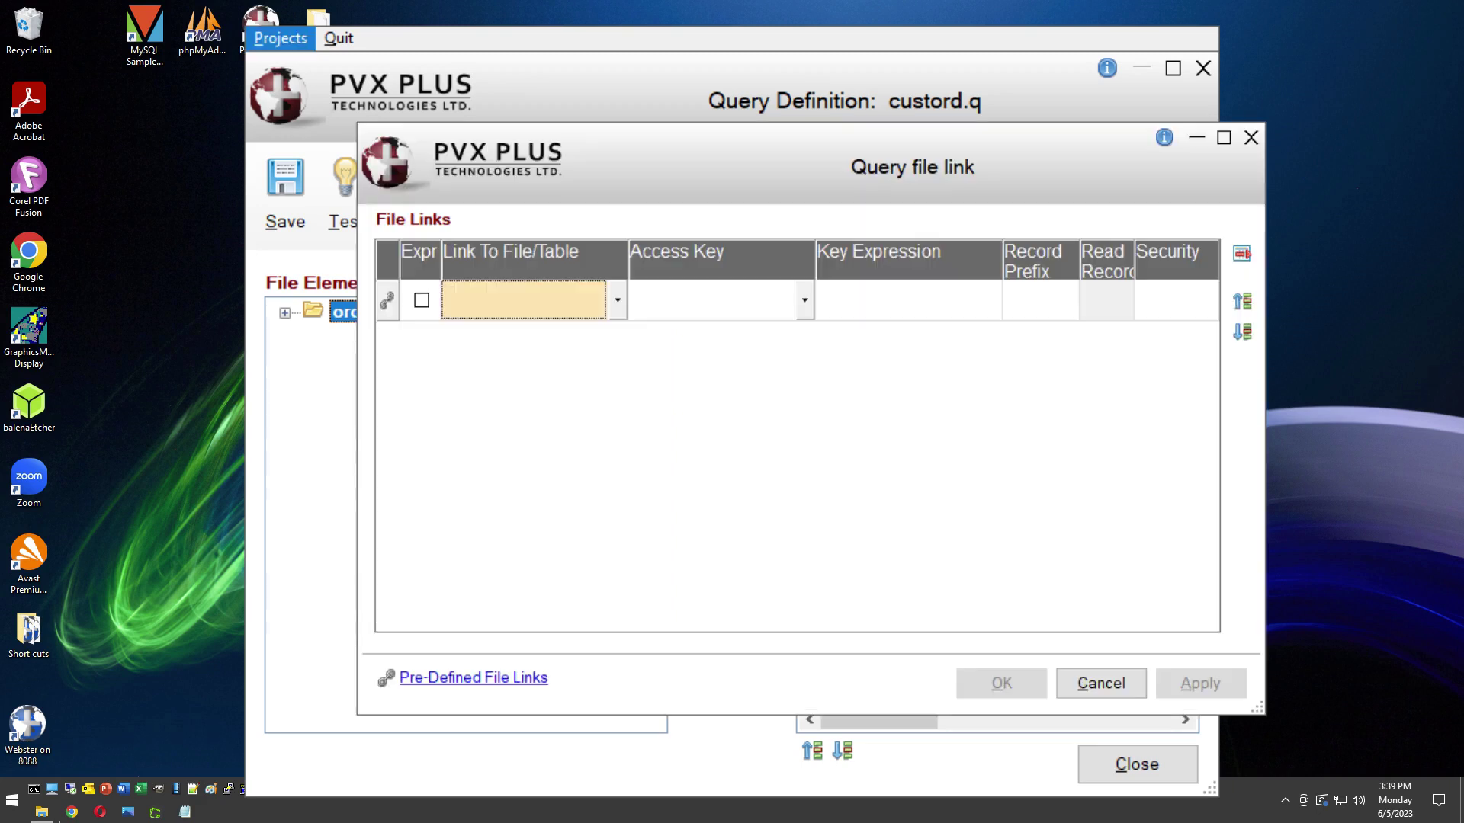
left_click(386, 300)
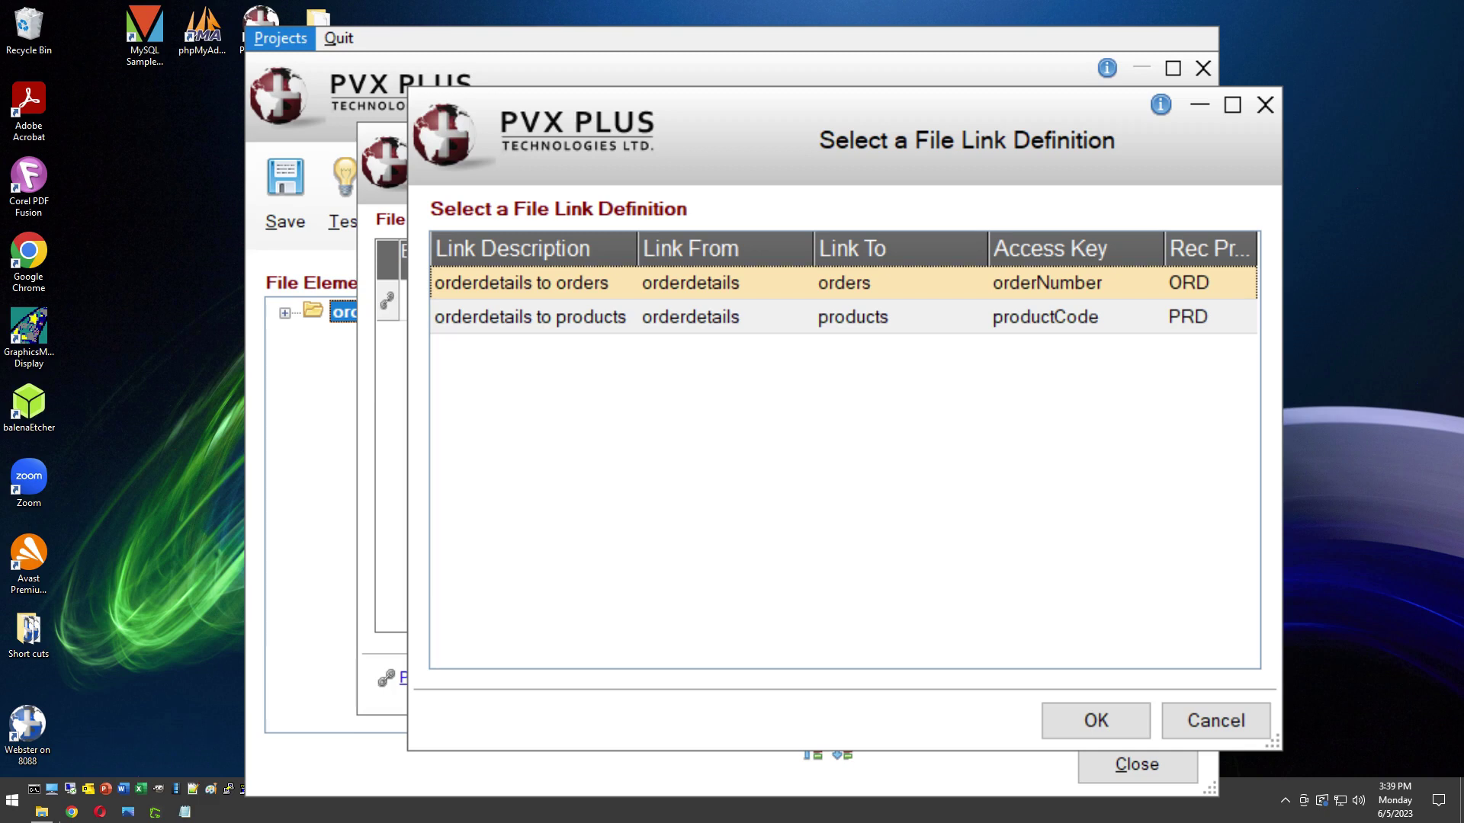
left_click(1090, 717)
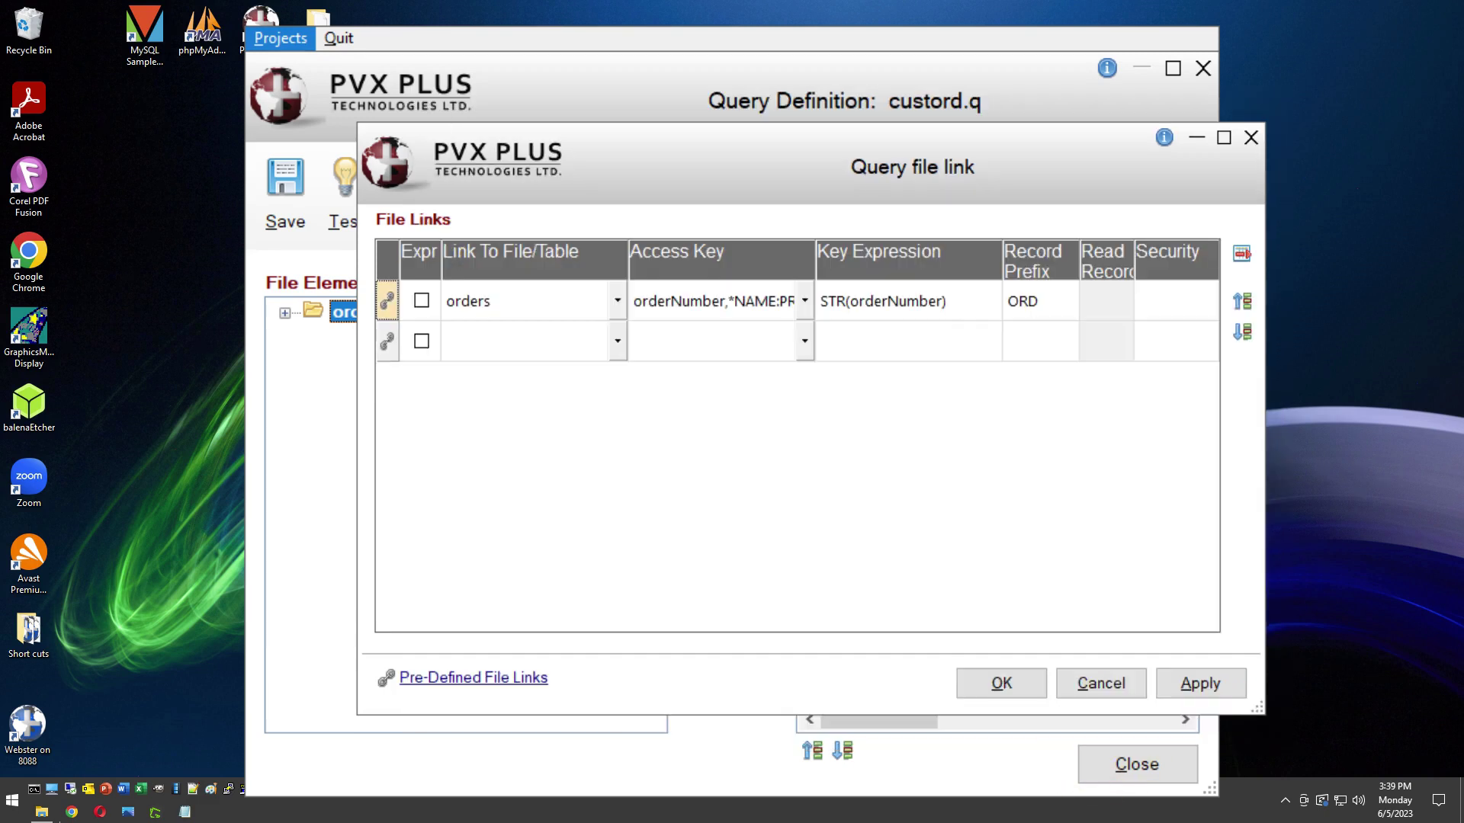
left_click(388, 346)
double_click(499, 319)
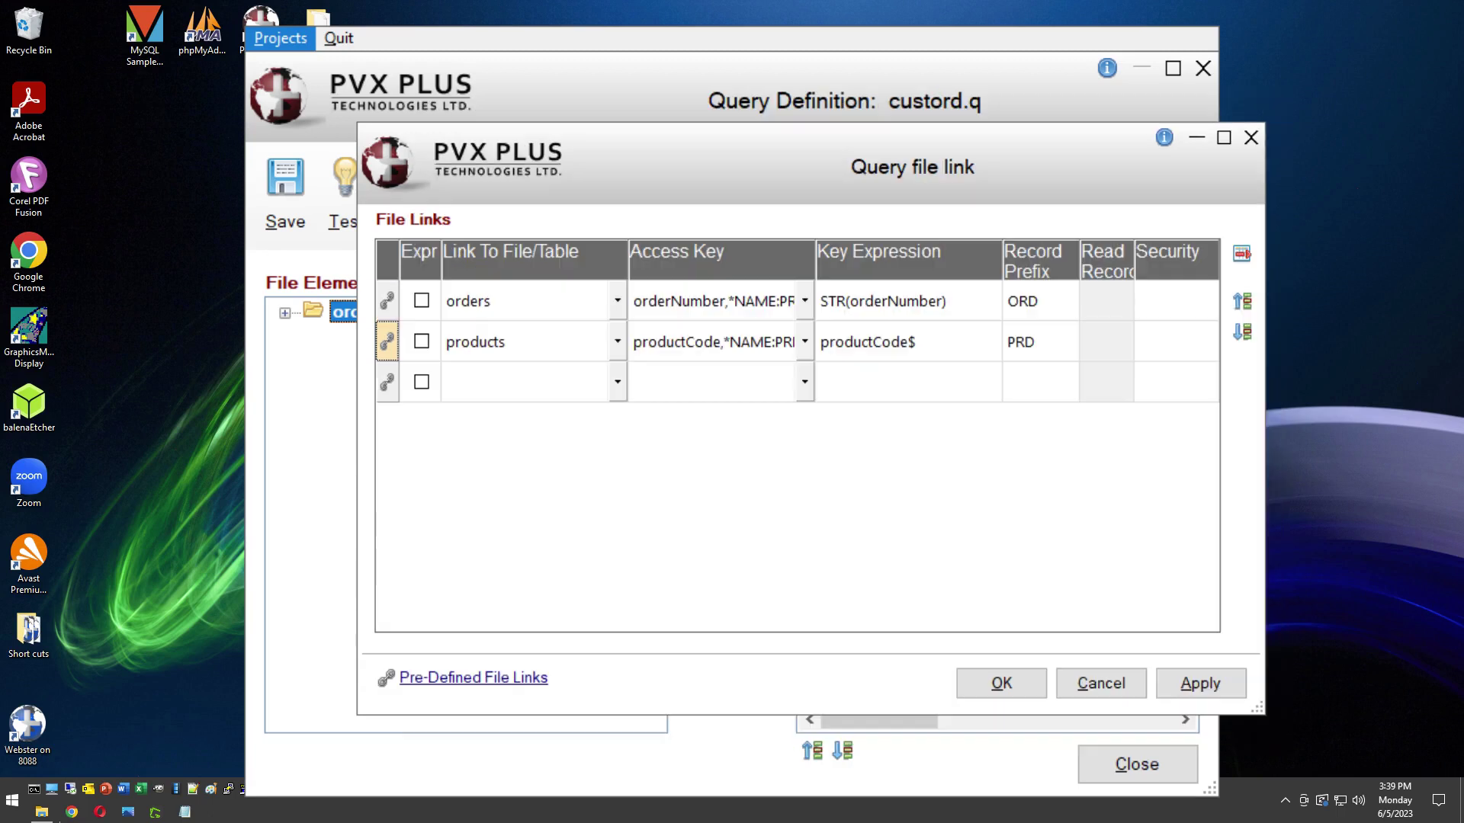
left_click(999, 682)
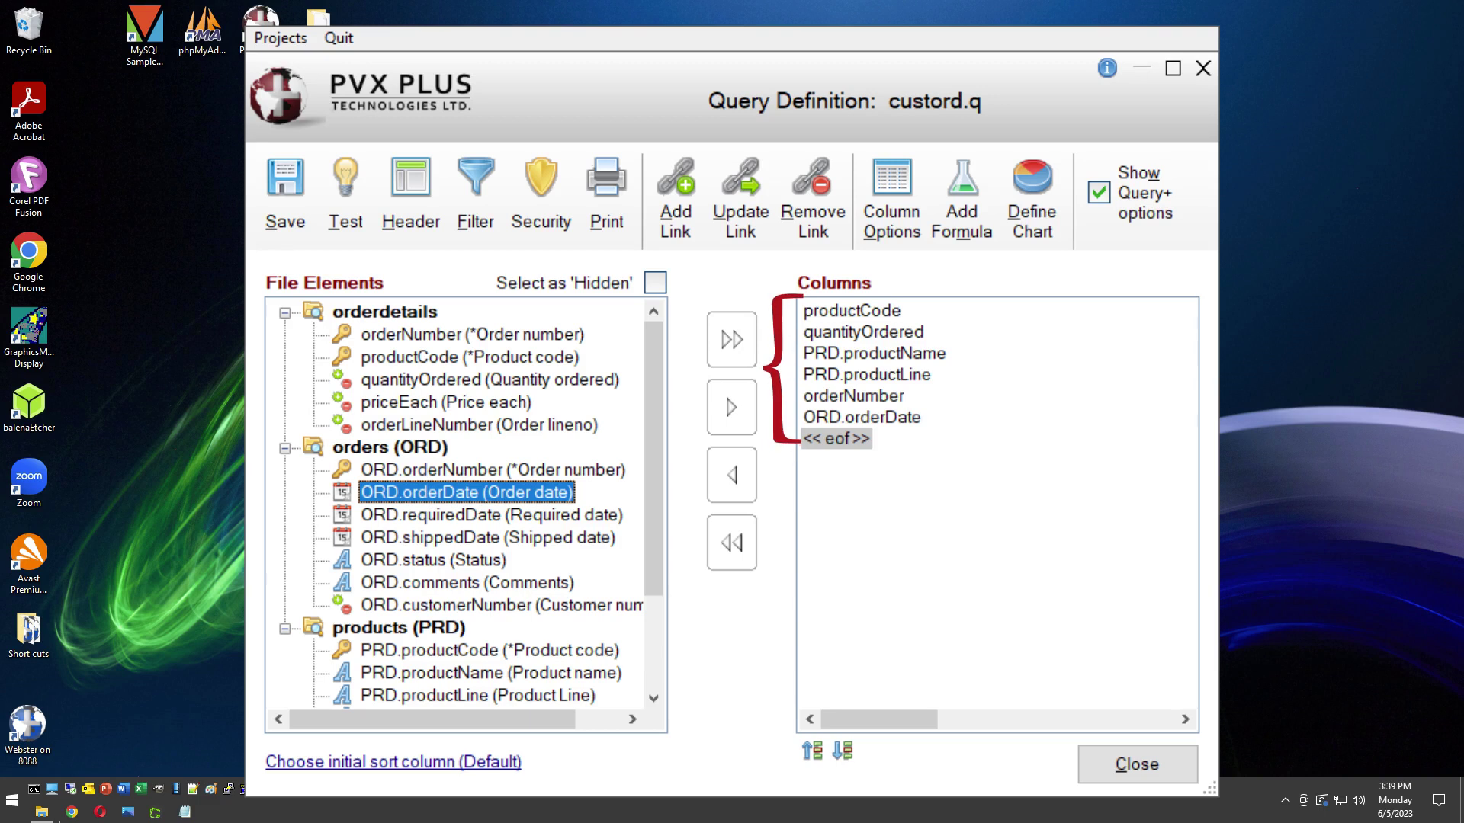
Step: Filter custord.q with the Test selection logic CustomerNumber=Ord.CustomerNumber and save the query
double_click(863, 331)
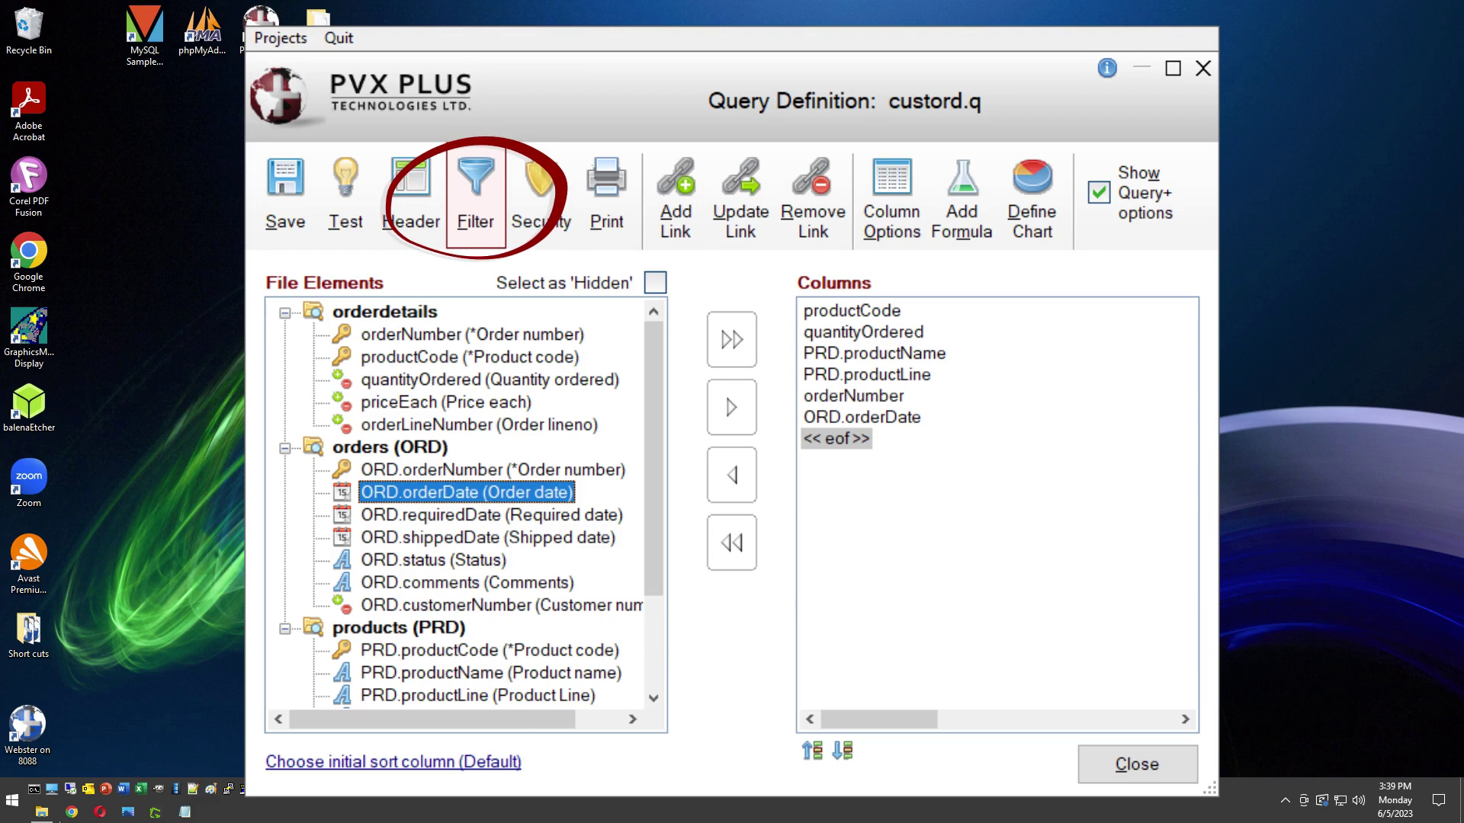
left_click(475, 200)
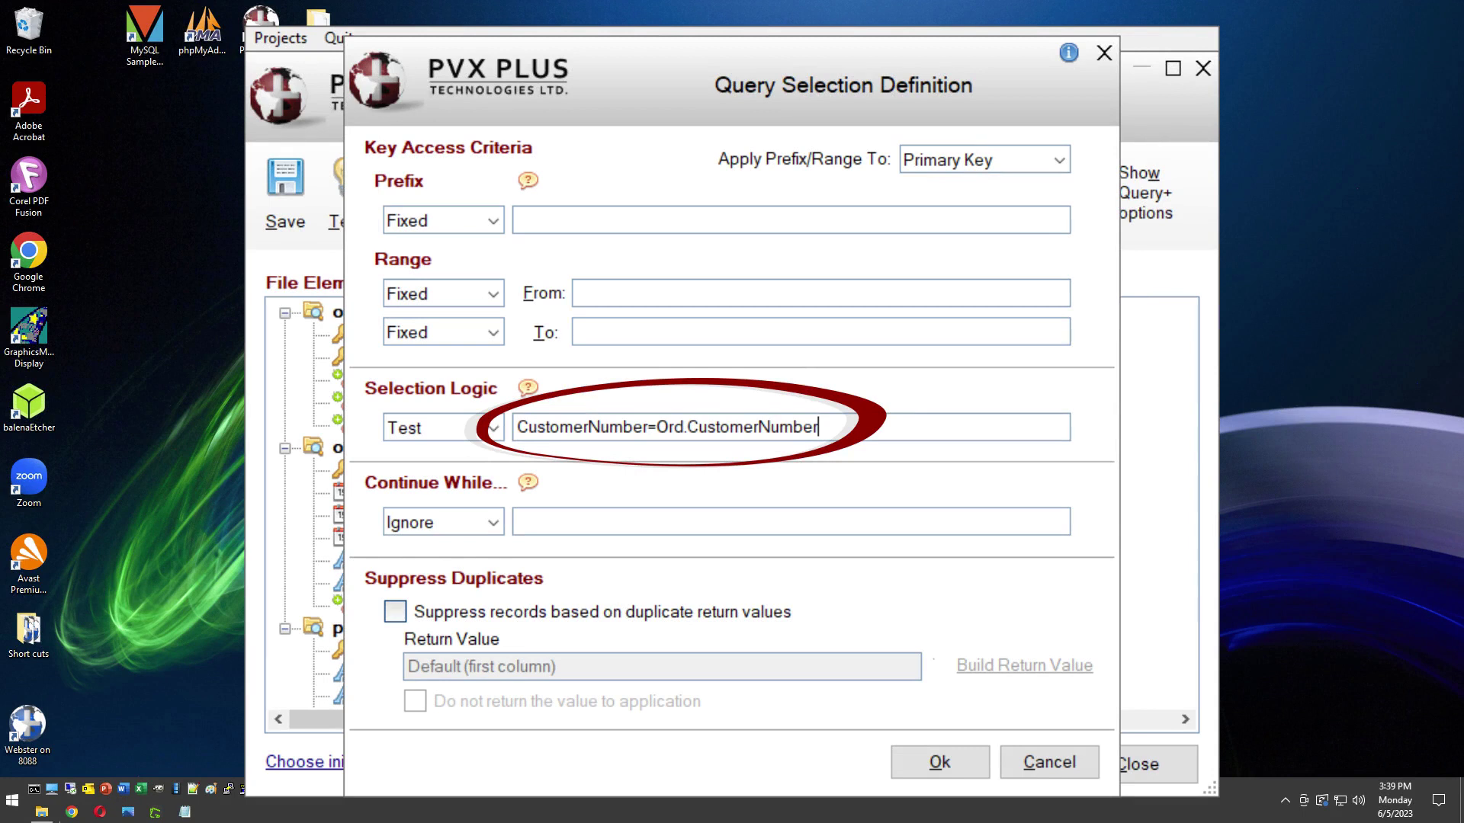
left_click(939, 766)
left_click(287, 206)
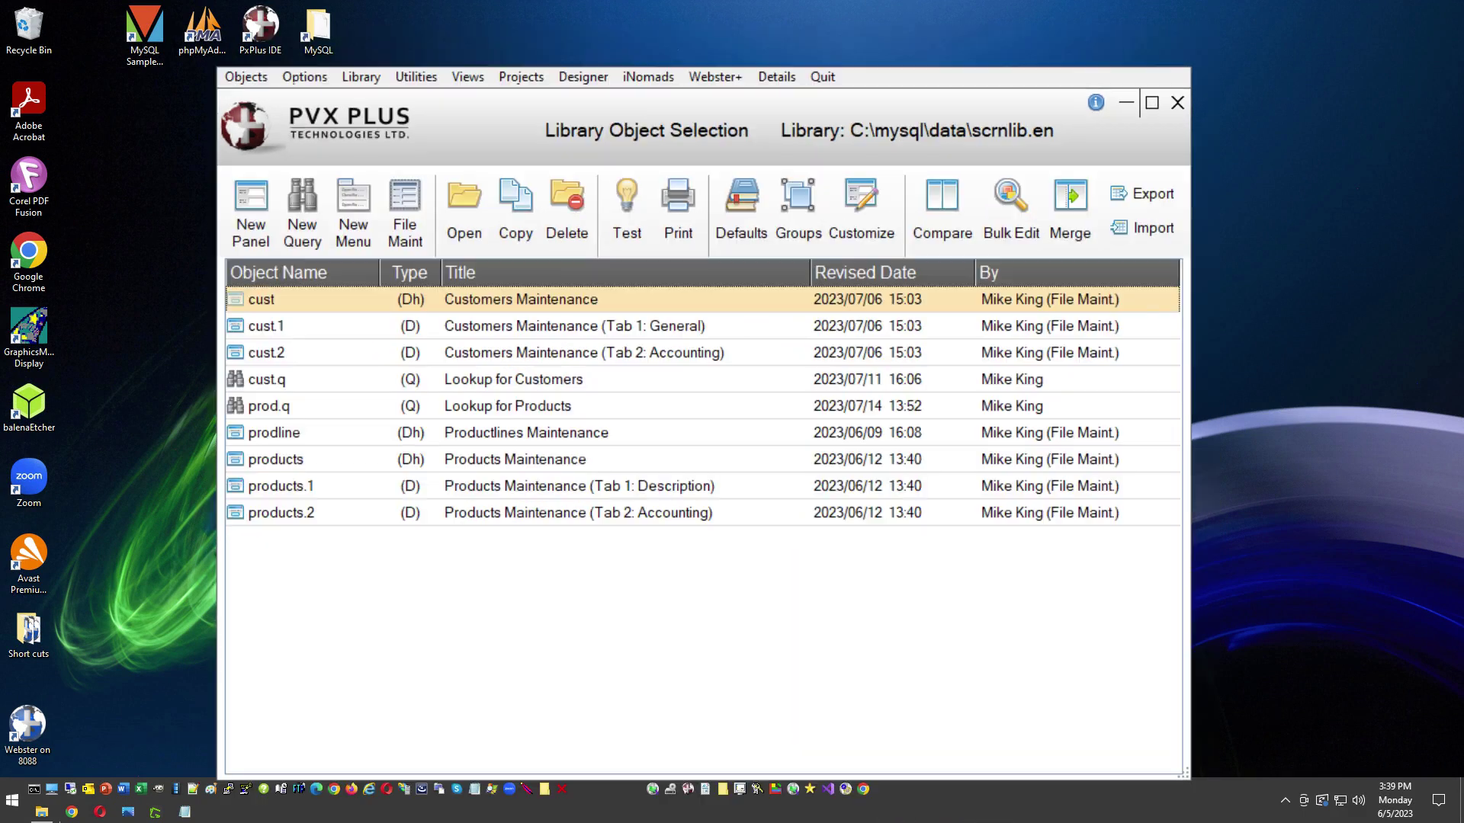
Step: Open the Customers Maintenance panel's field layout and start adding a Smart List Box on the Sales tab
double_click(586, 302)
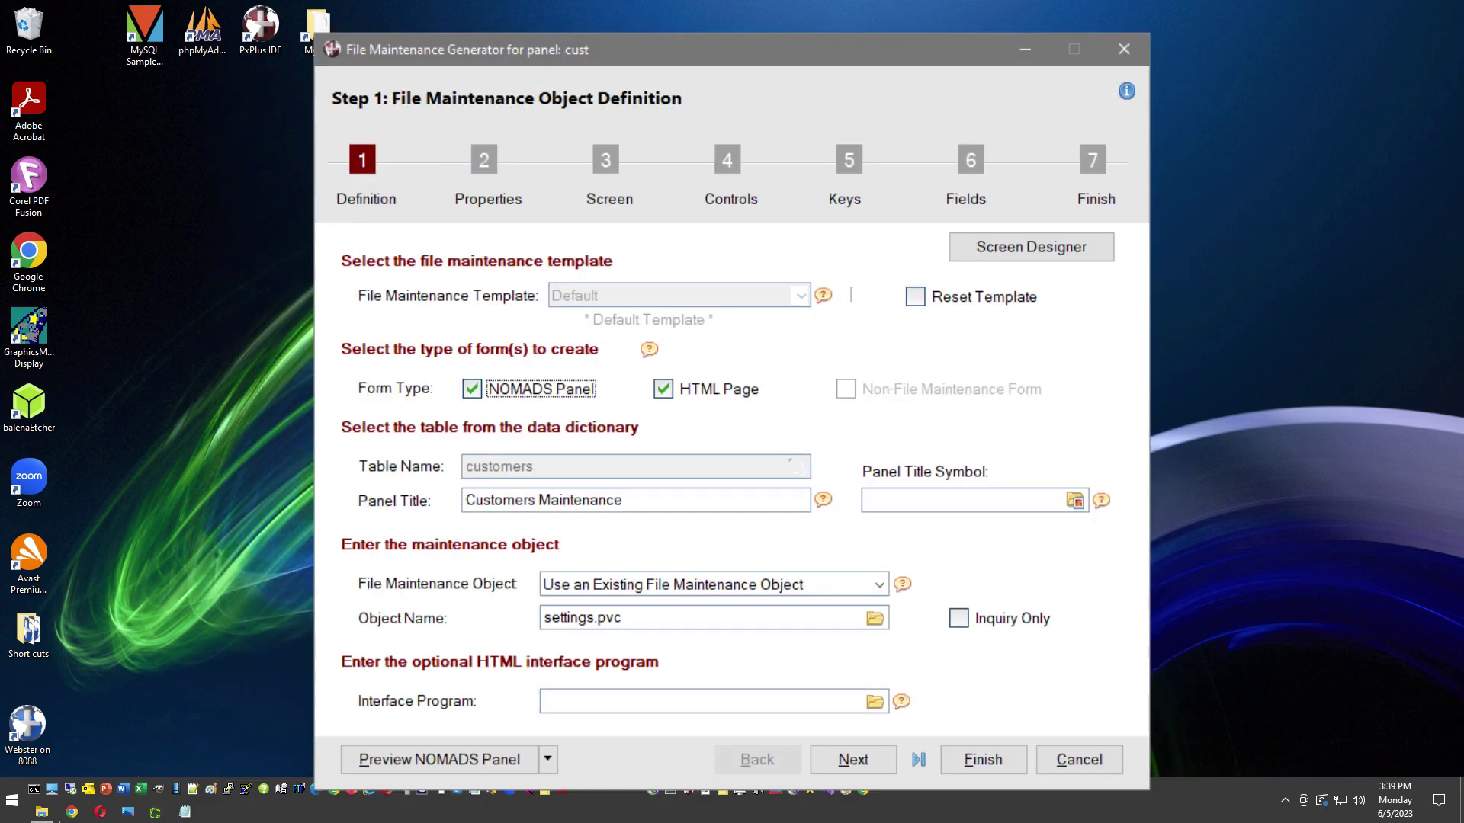
left_click(990, 166)
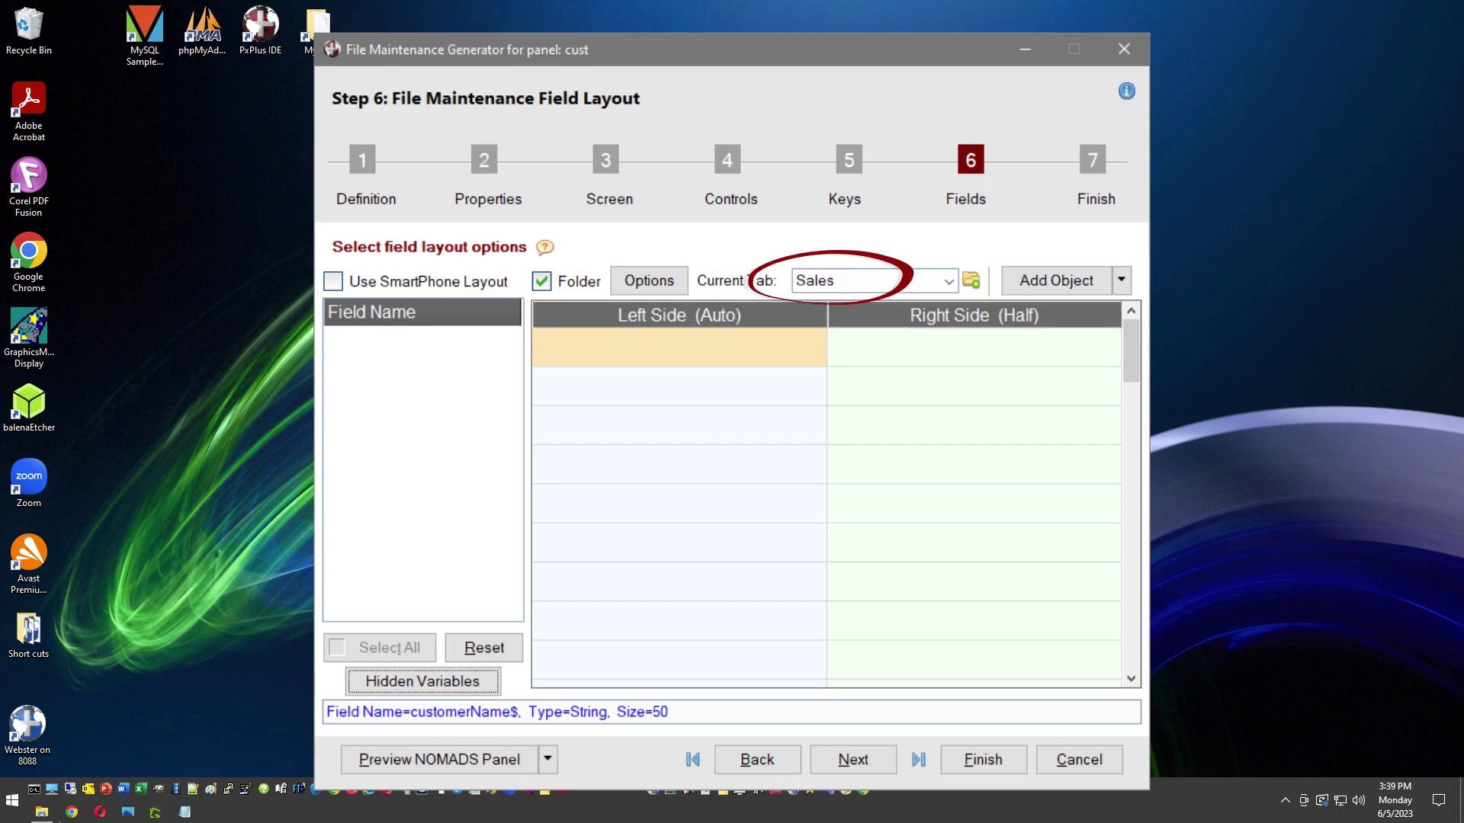
left_click(1122, 280)
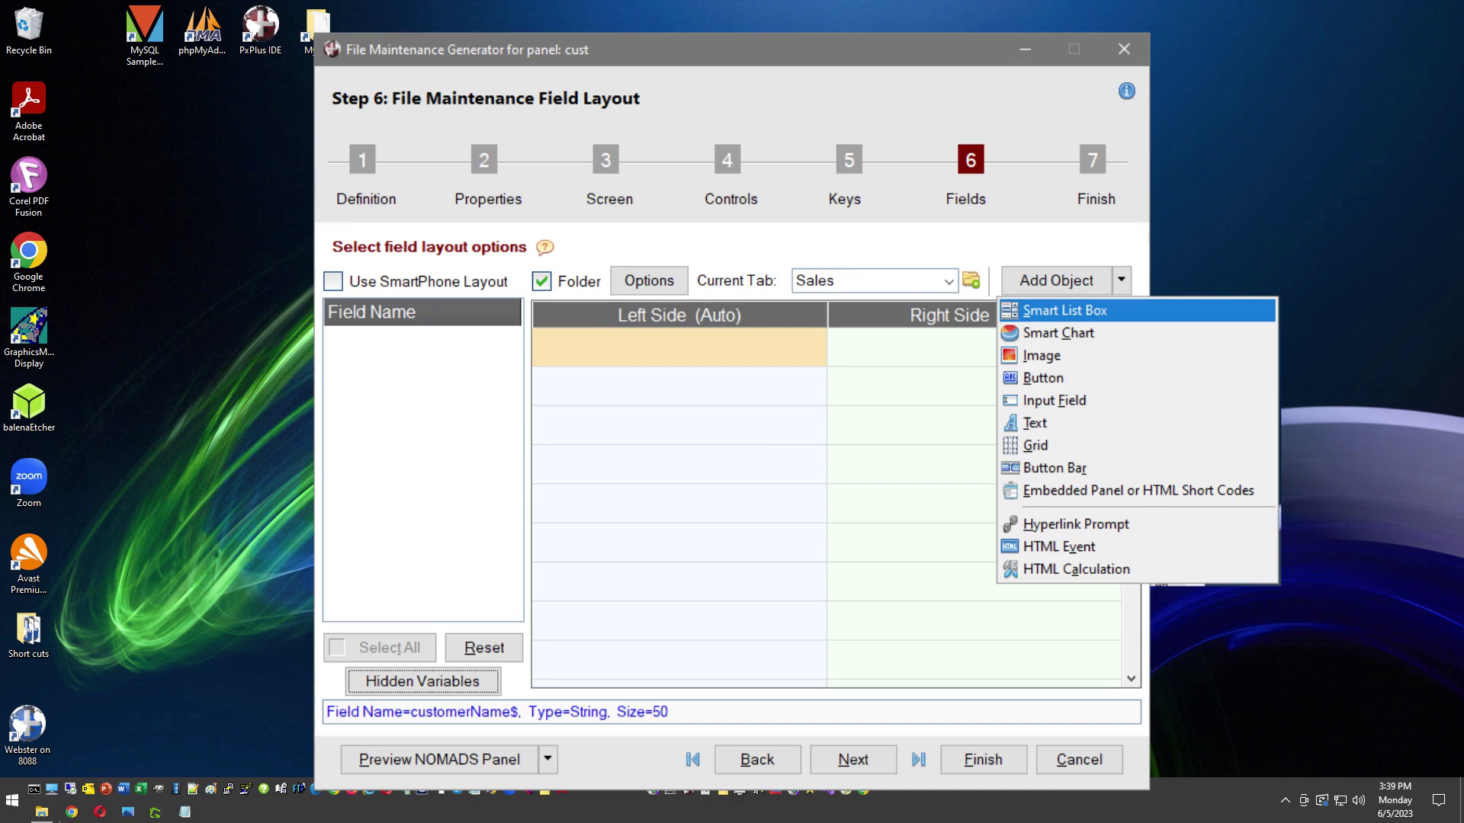
left_click(1159, 311)
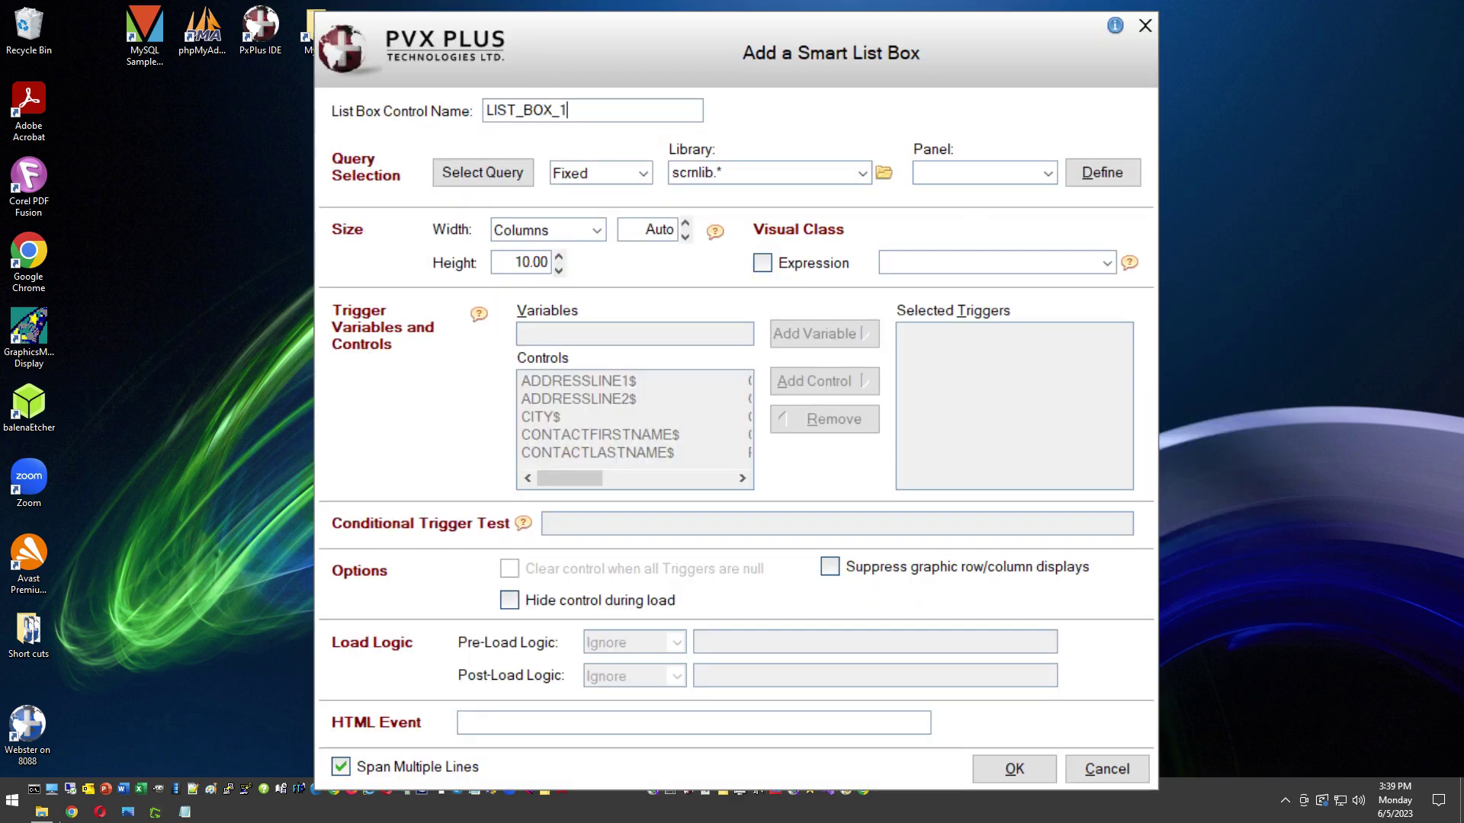
Step: Base the list box on the CUSTORD.Q query and add the CUSTOMERNUMBER control as its trigger
left_click(1047, 173)
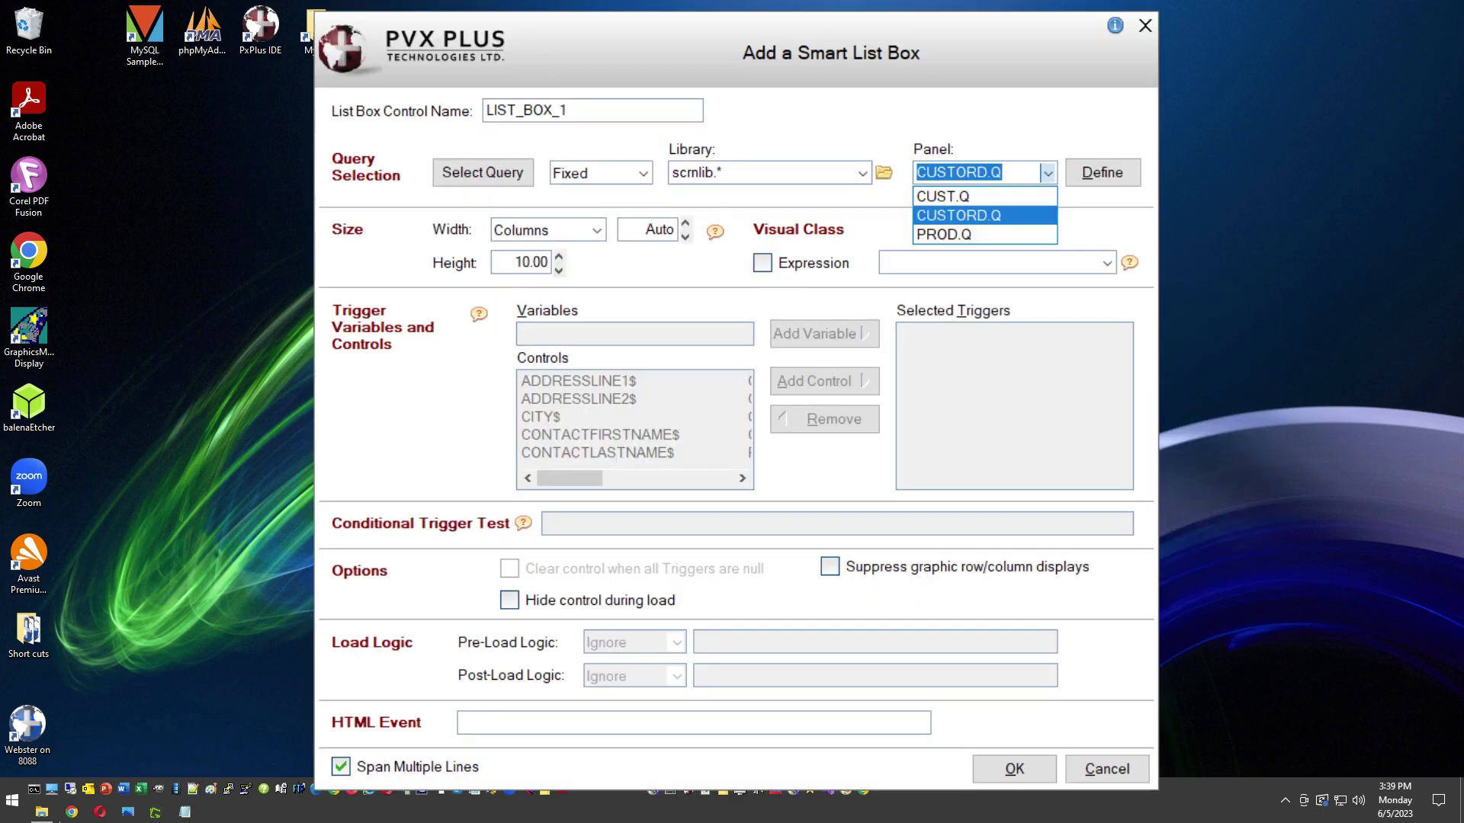
key("Return")
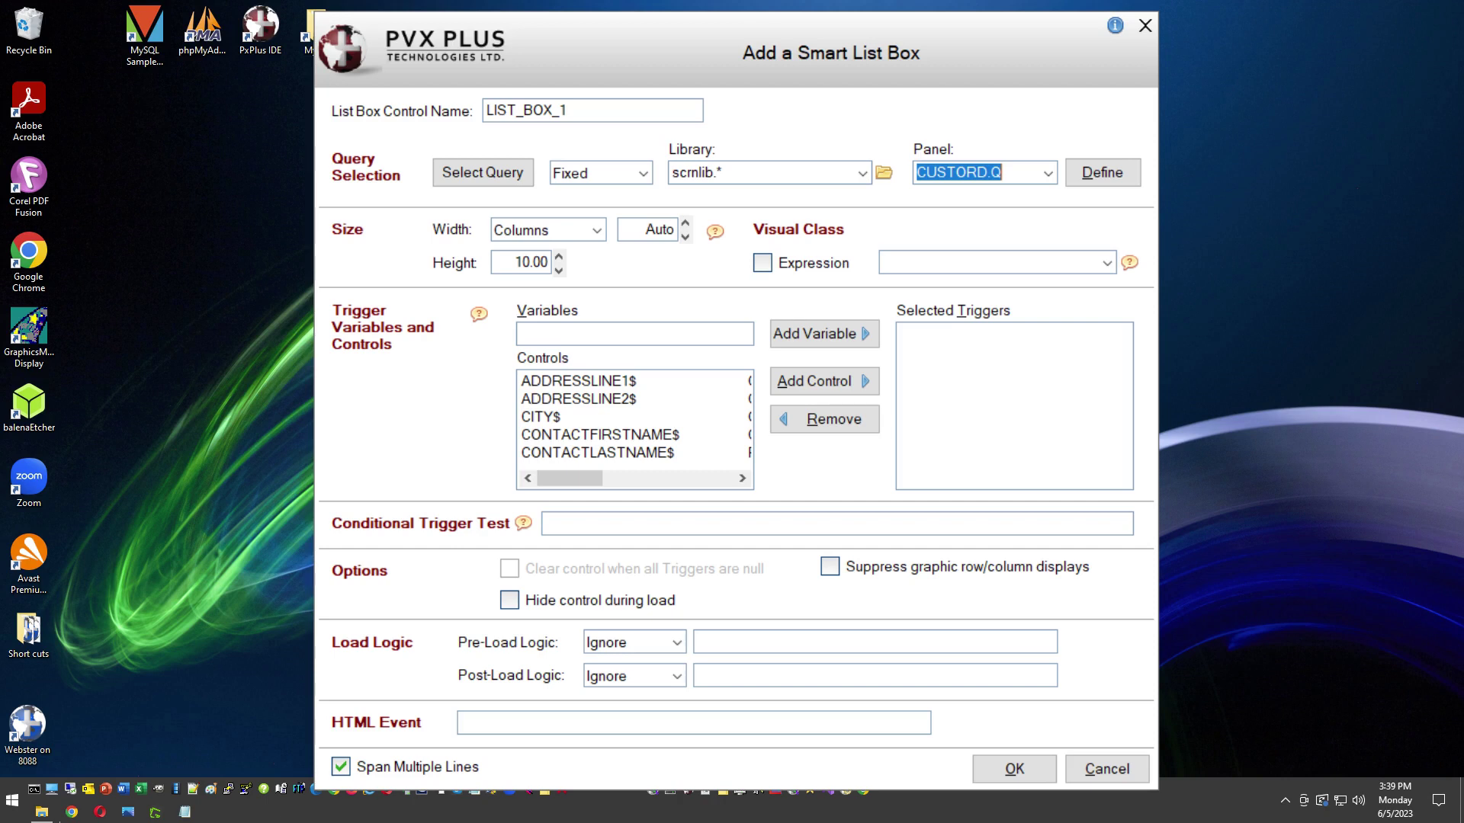
left_click(593, 435)
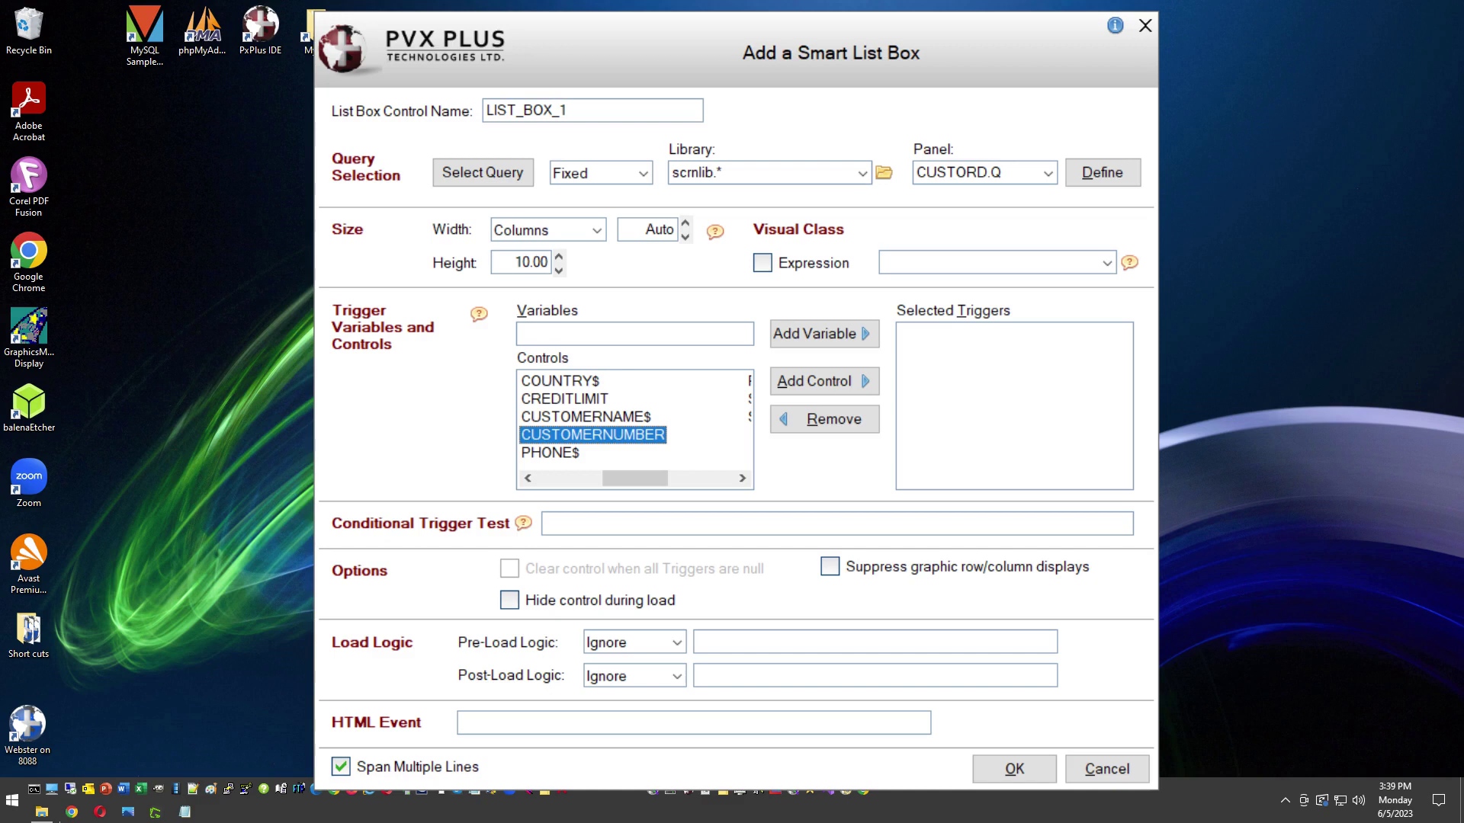
key("alt+a")
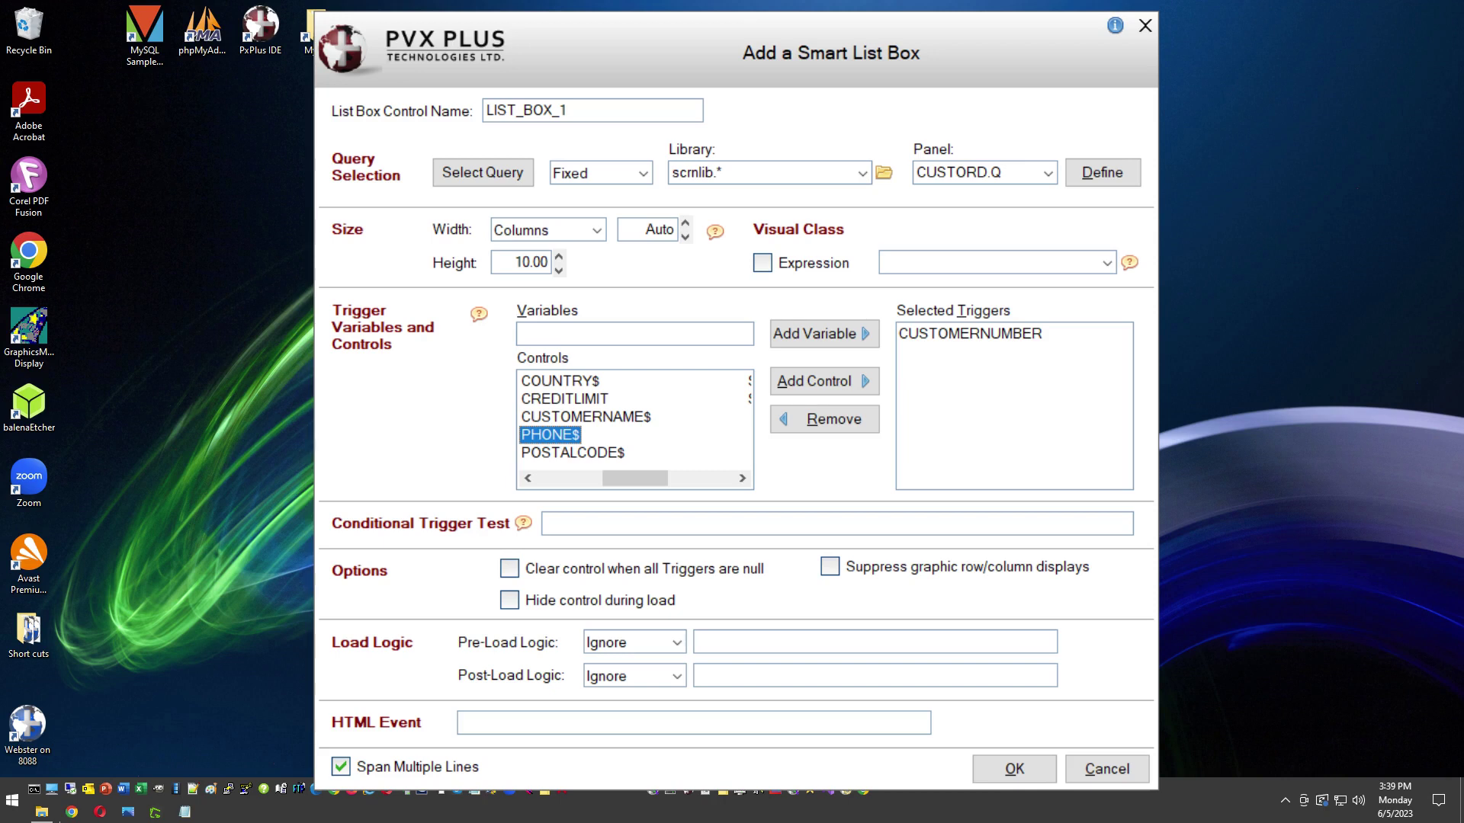
Step: Set the list box's conditional trigger test to CustomerNumber<>0 and generate the cust panels
left_click(762, 523)
type("CustomerNumber<>0")
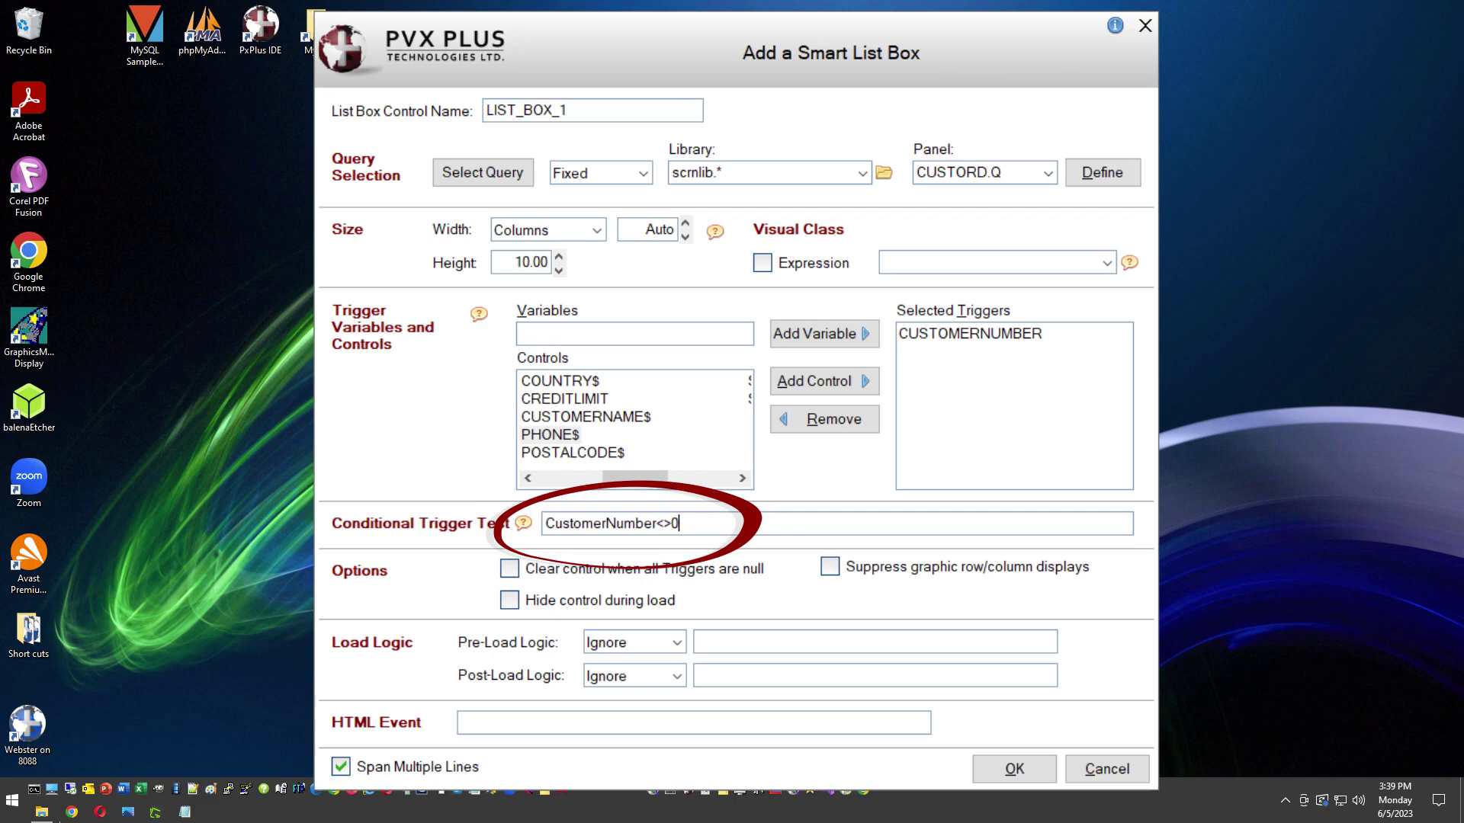
left_click(1014, 769)
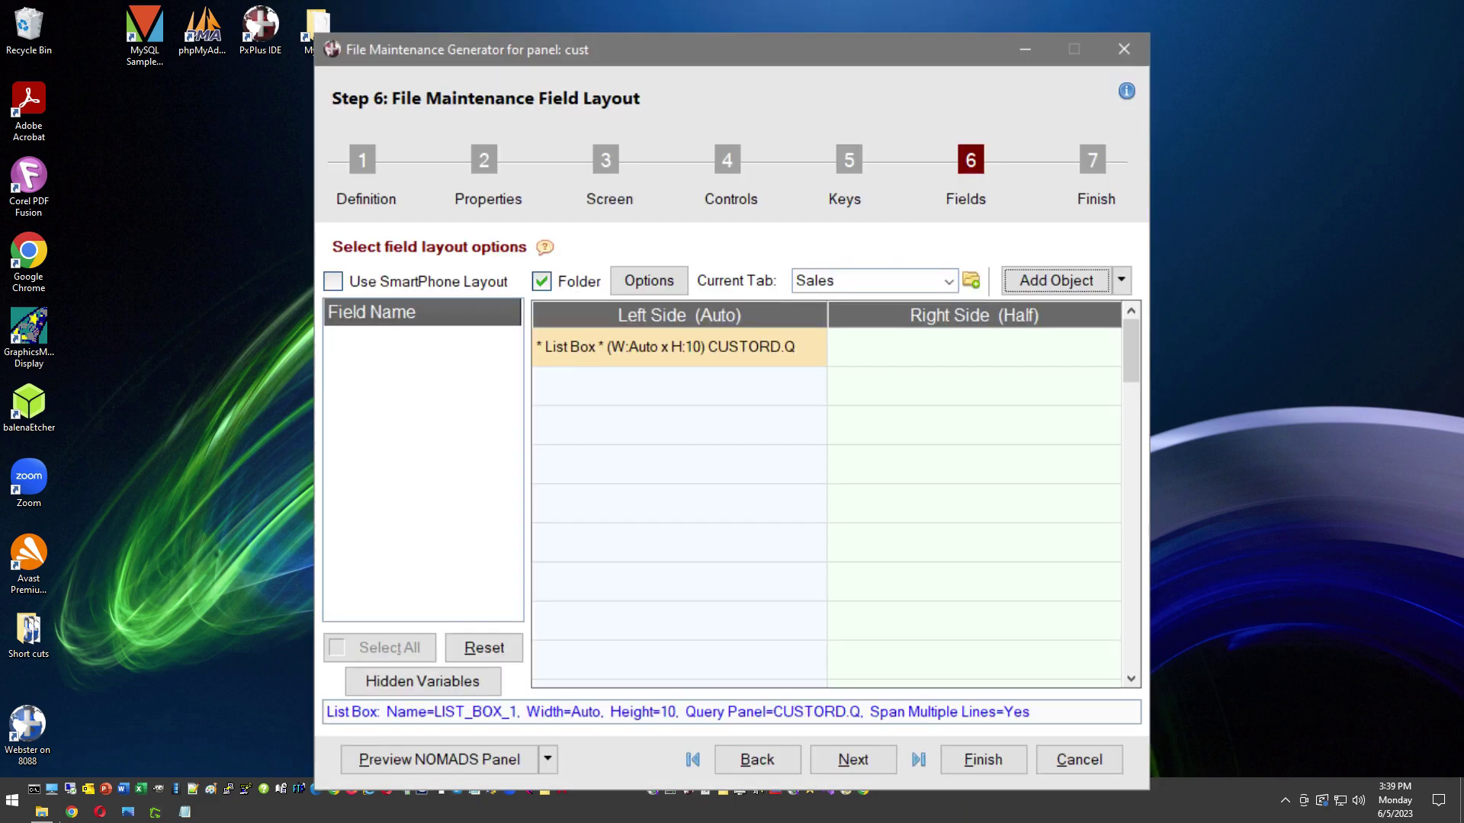
left_click(982, 764)
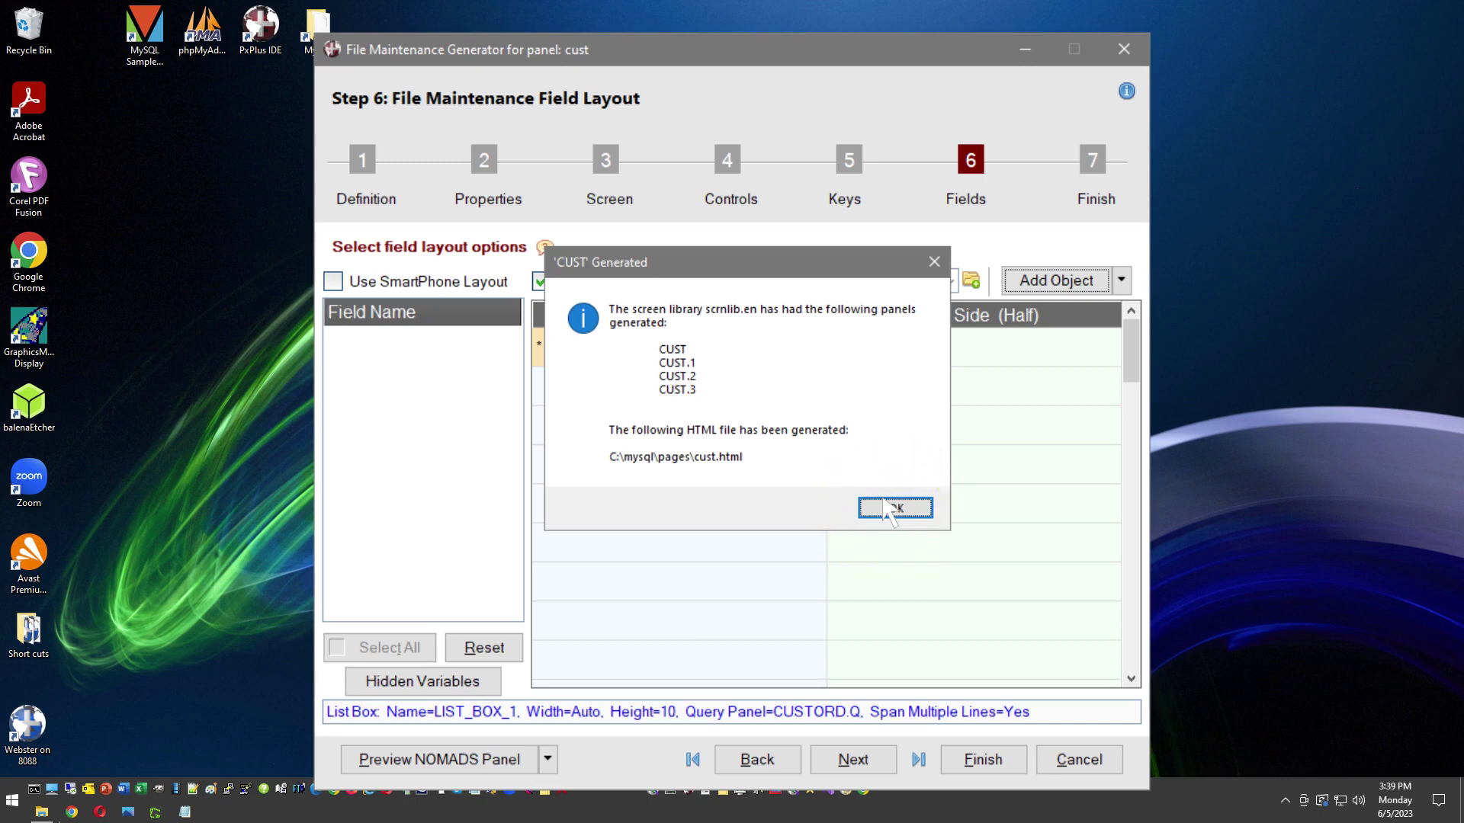
left_click(888, 509)
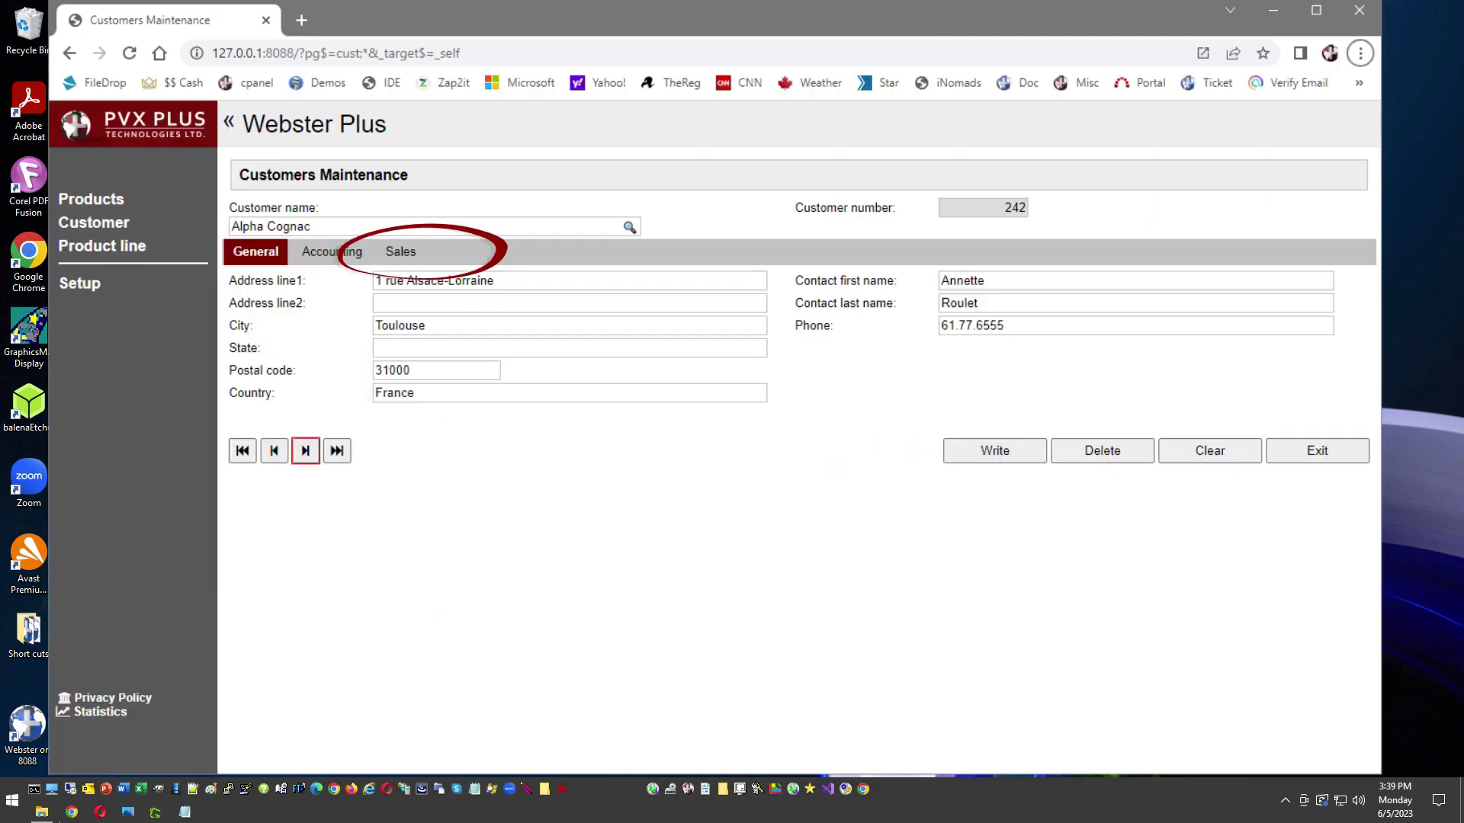
Step: In the browser, check the order list on the Customers Maintenance Sales tab while advancing through customer records
left_click(395, 254)
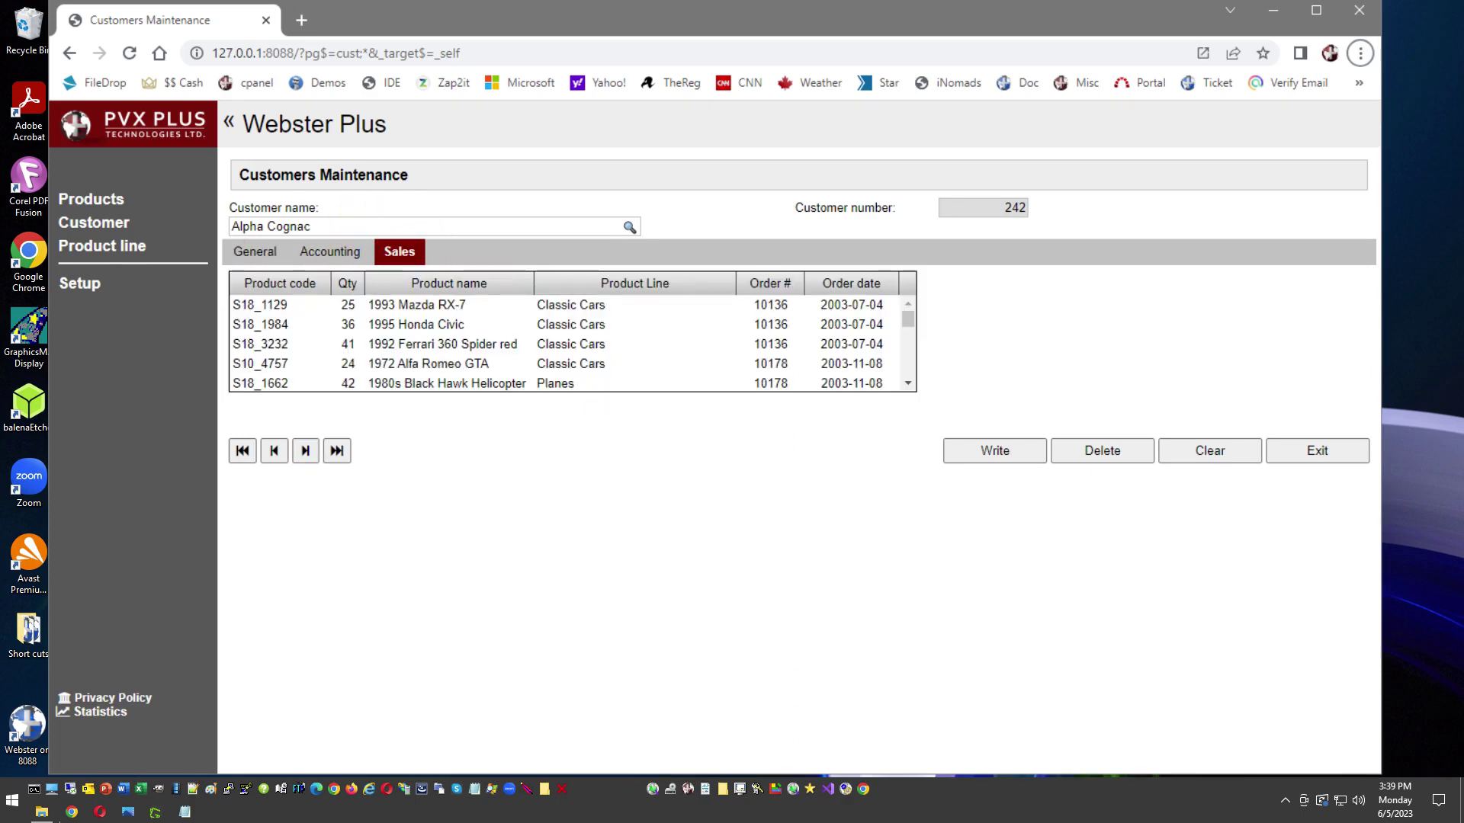
left_click(305, 450)
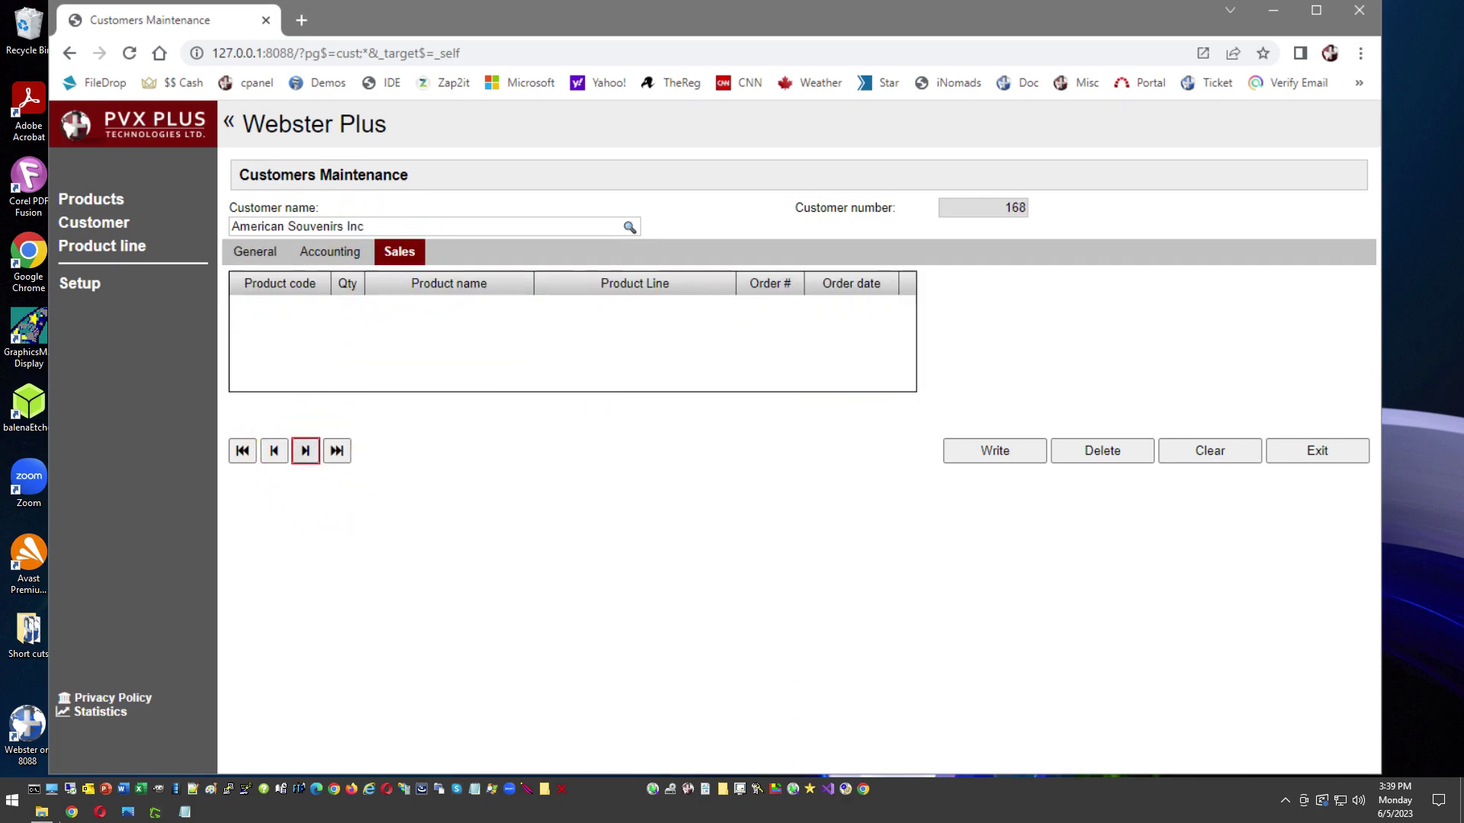
left_click(305, 451)
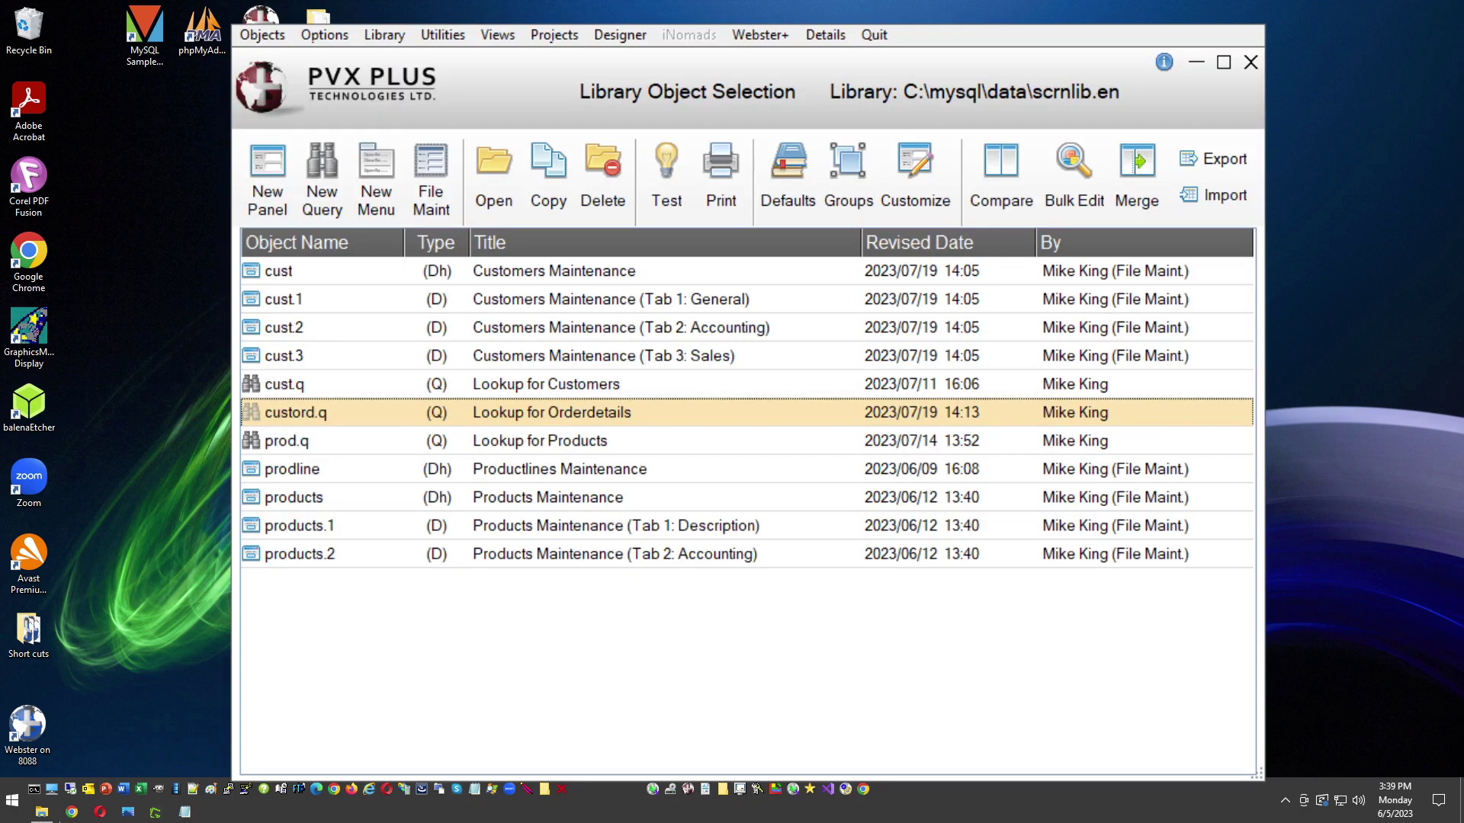
Step: From the custord.q query in the screen library, create the chart definitions file and start a new chart named Sales by Product Line
double_click(393, 418)
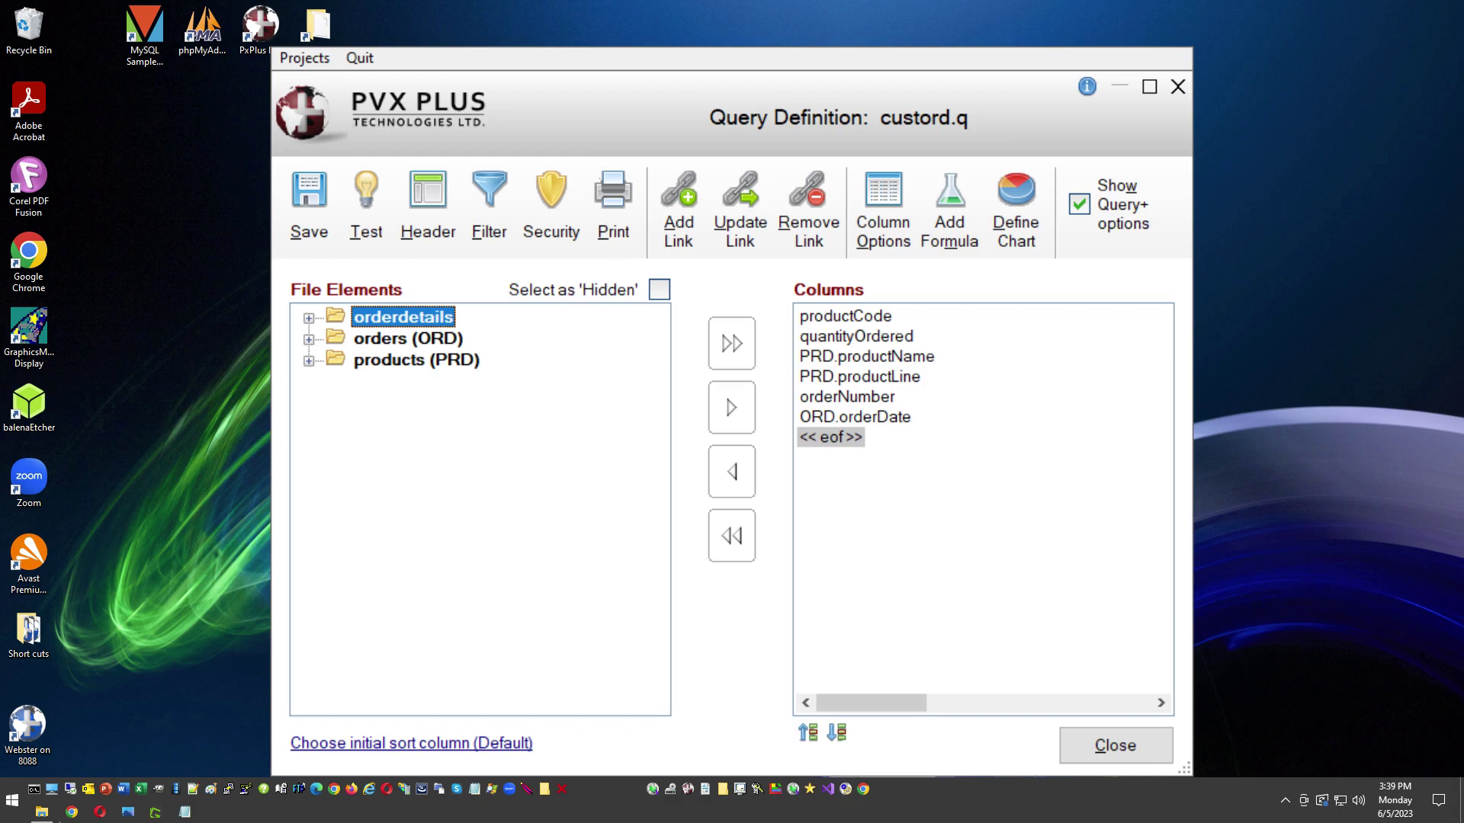
left_click(1016, 213)
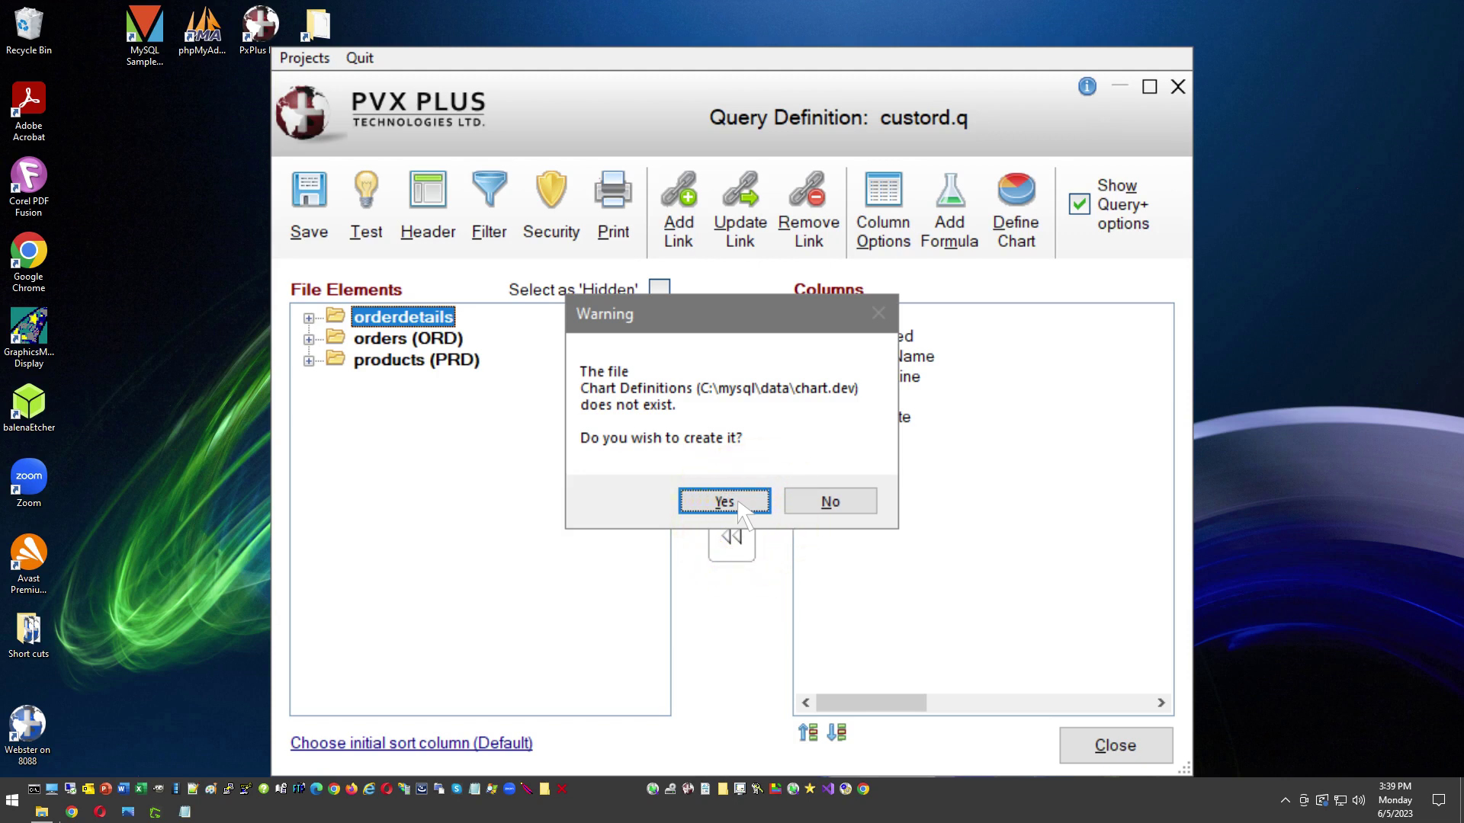
left_click(738, 503)
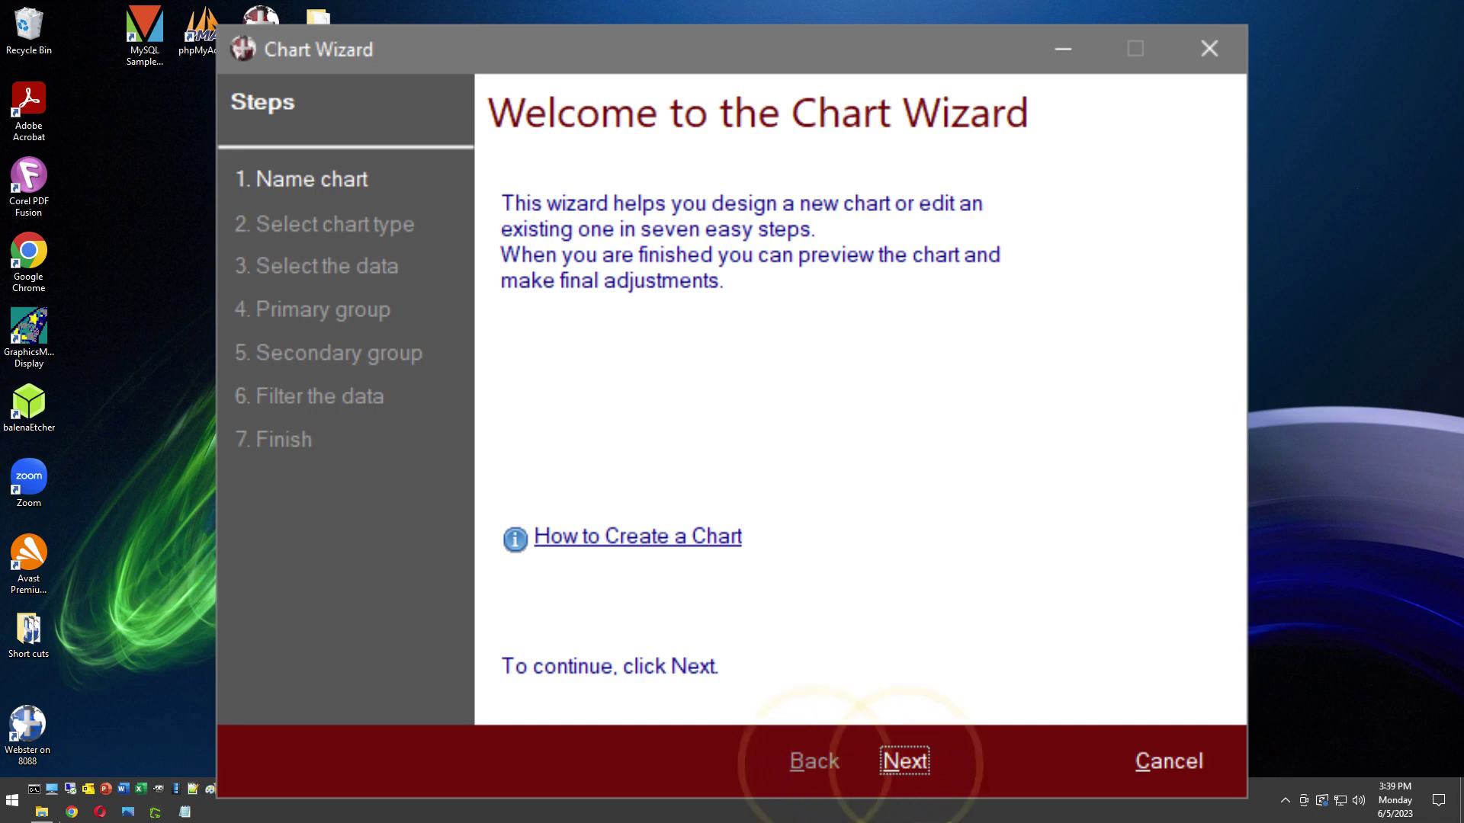
left_click(910, 756)
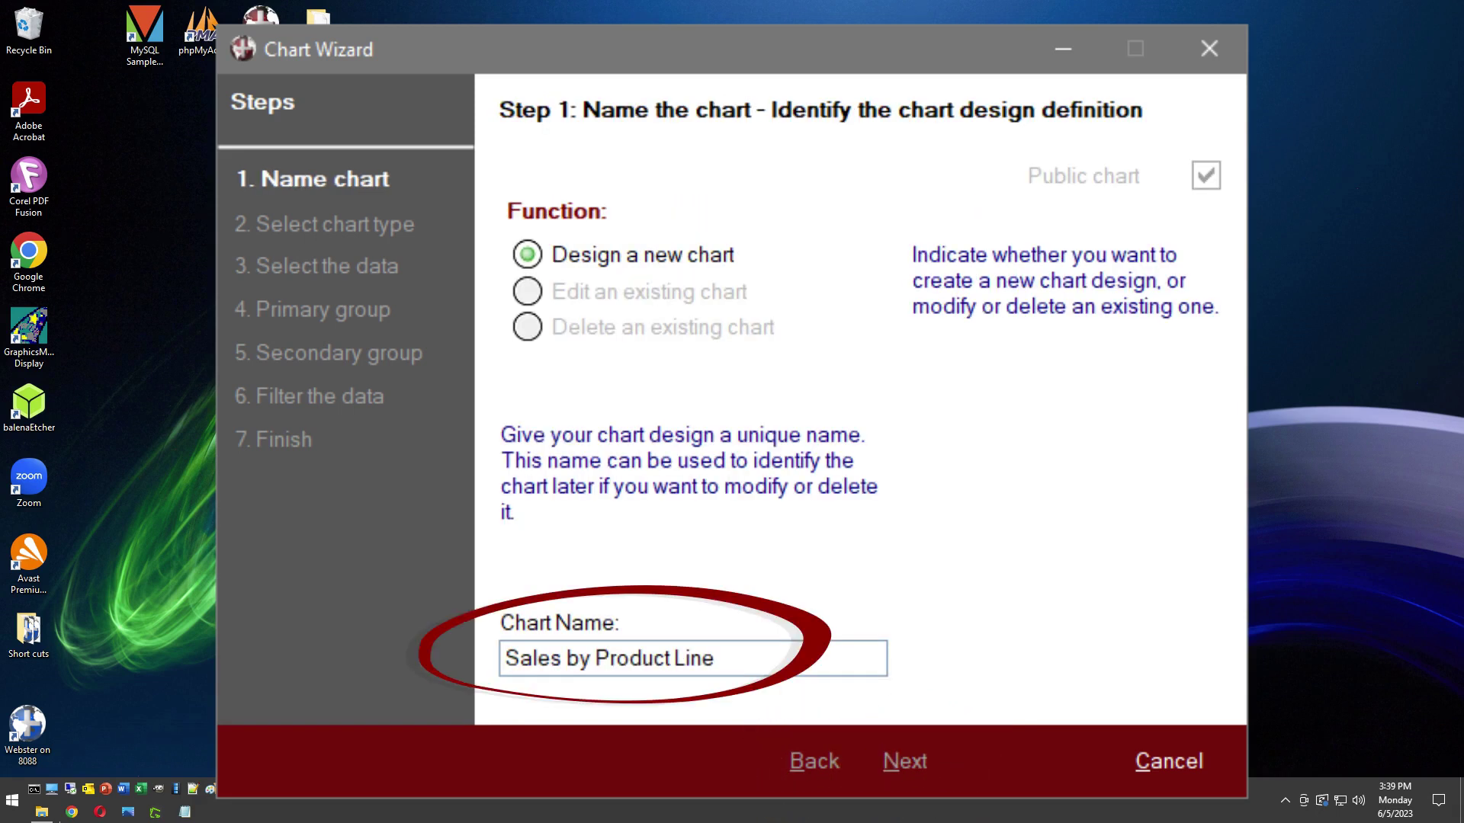
left_click(902, 757)
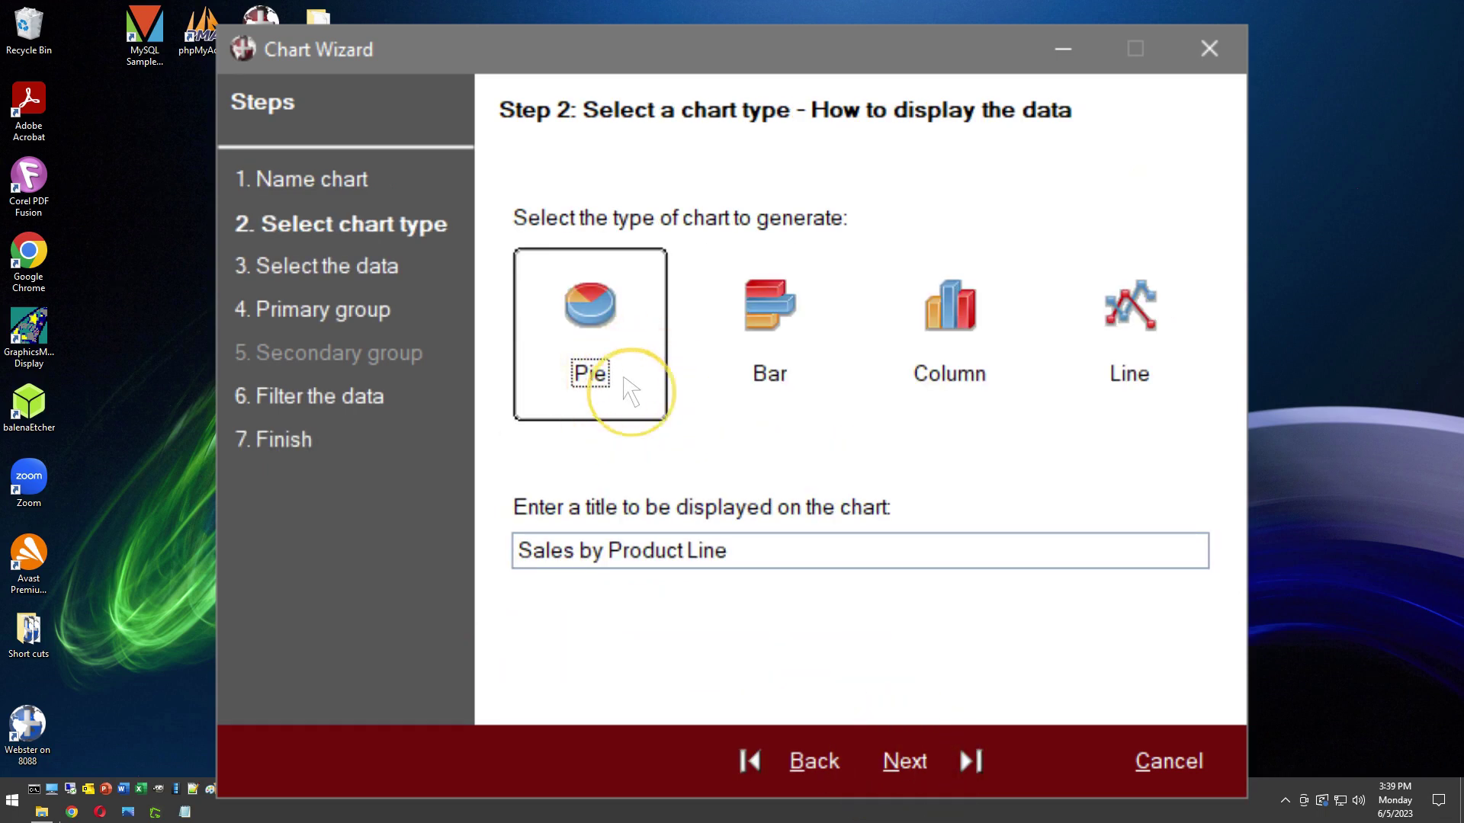
Step: Make it a pie chart of the Qty sum grouped by Product Line, without filters, and save the chart design
left_click(905, 759)
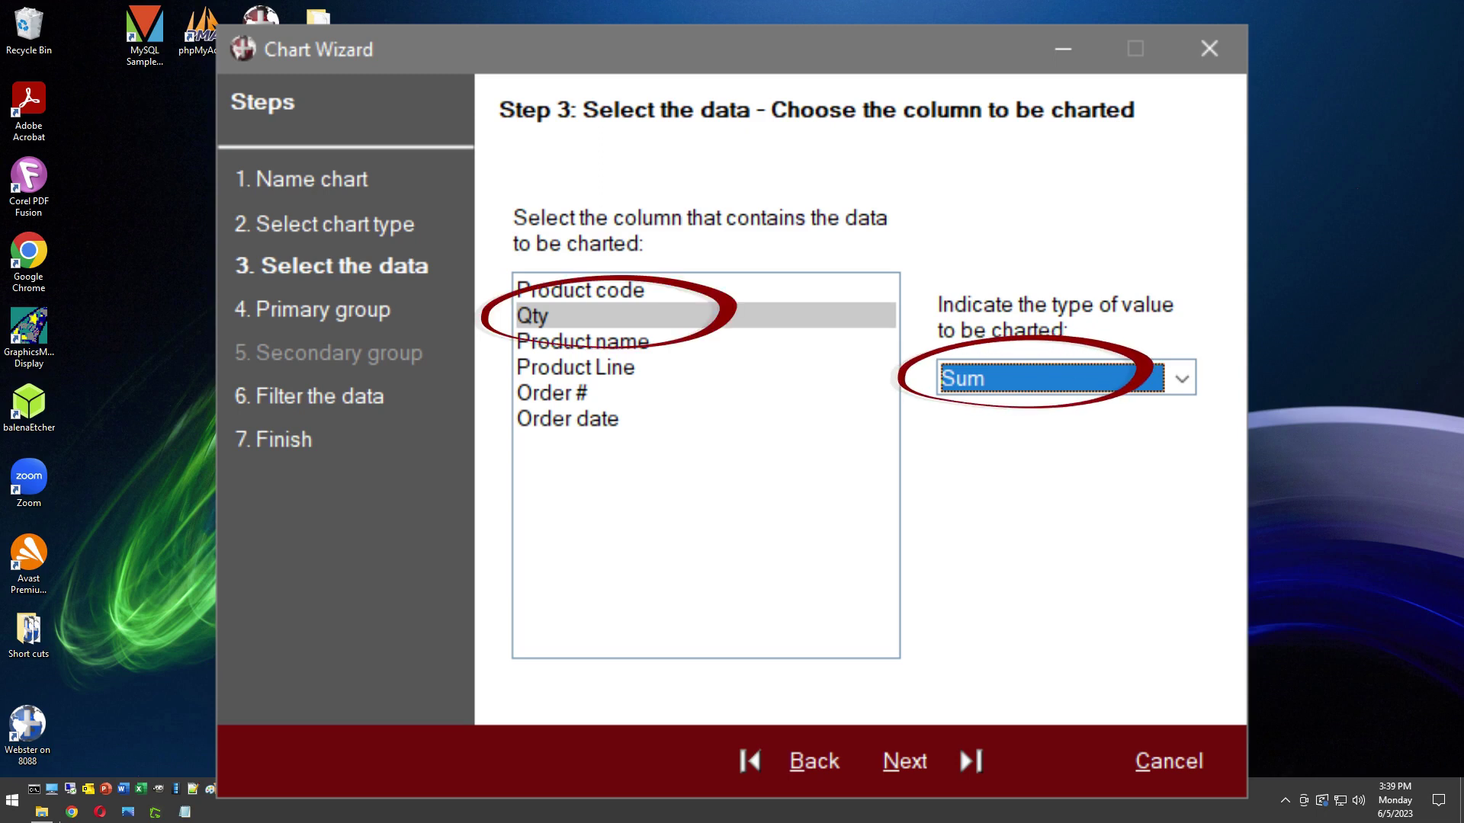
left_click(903, 760)
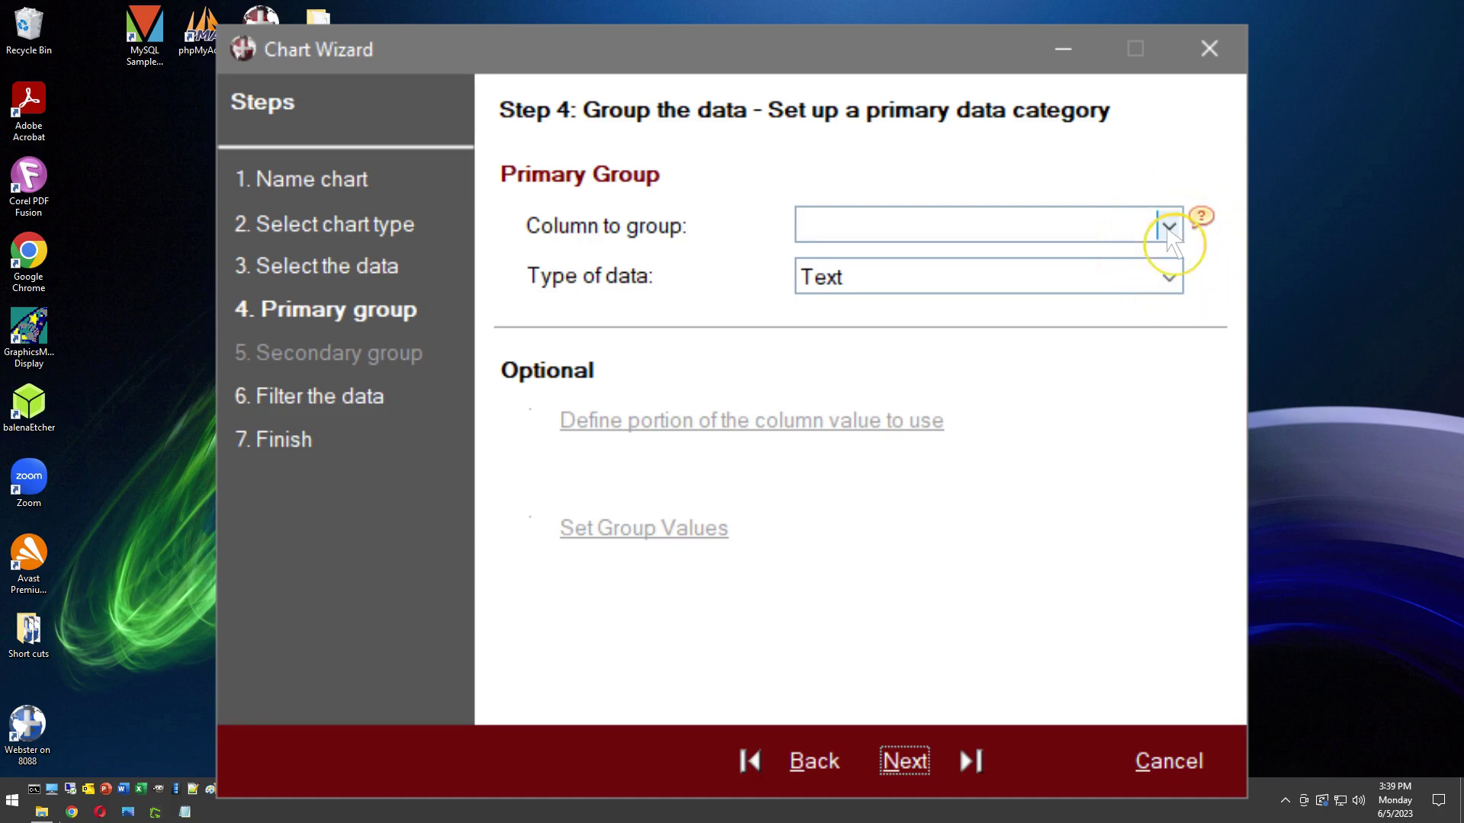
left_click(1168, 226)
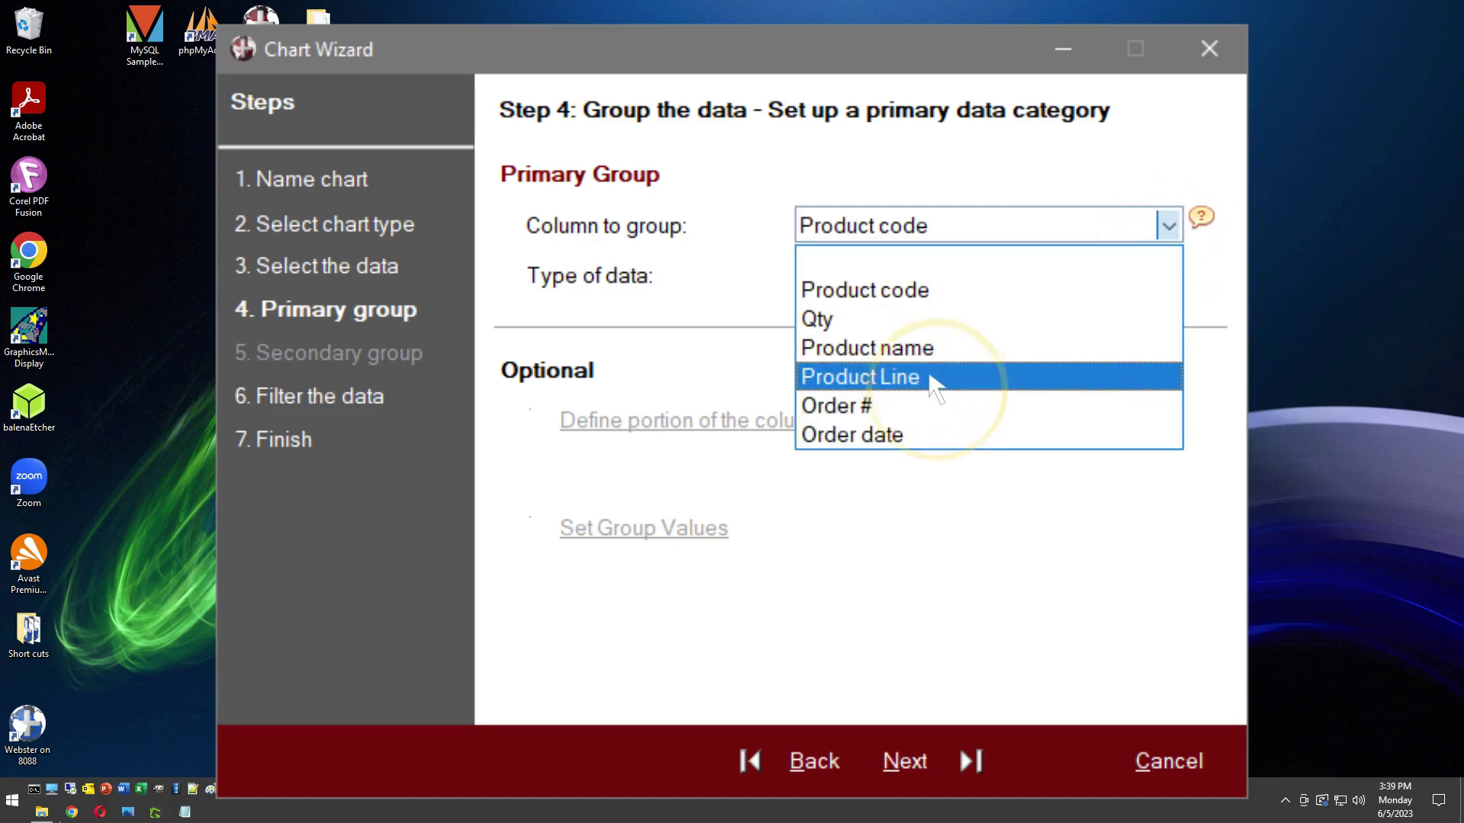
left_click(934, 378)
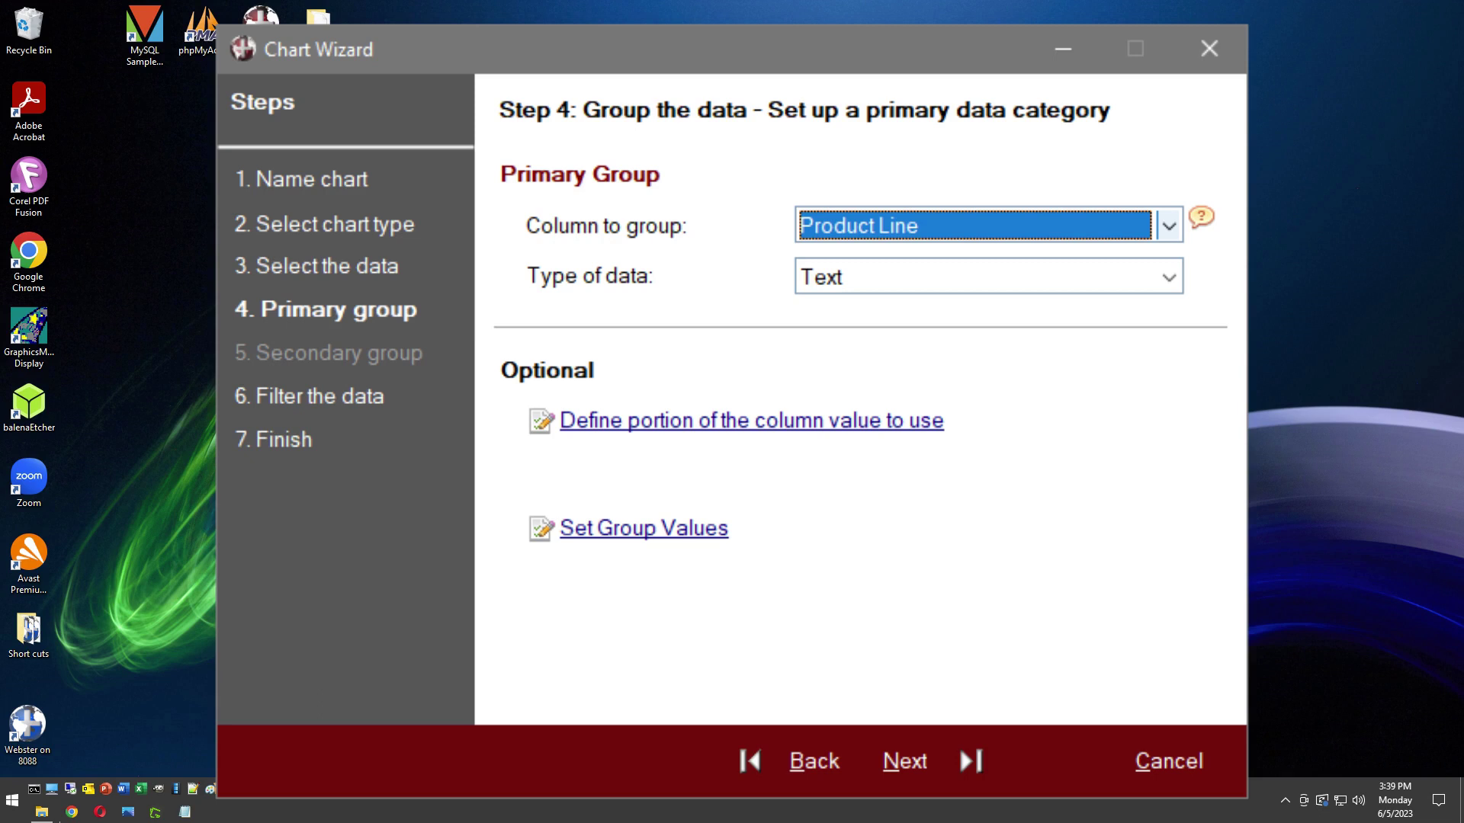
key("alt+n")
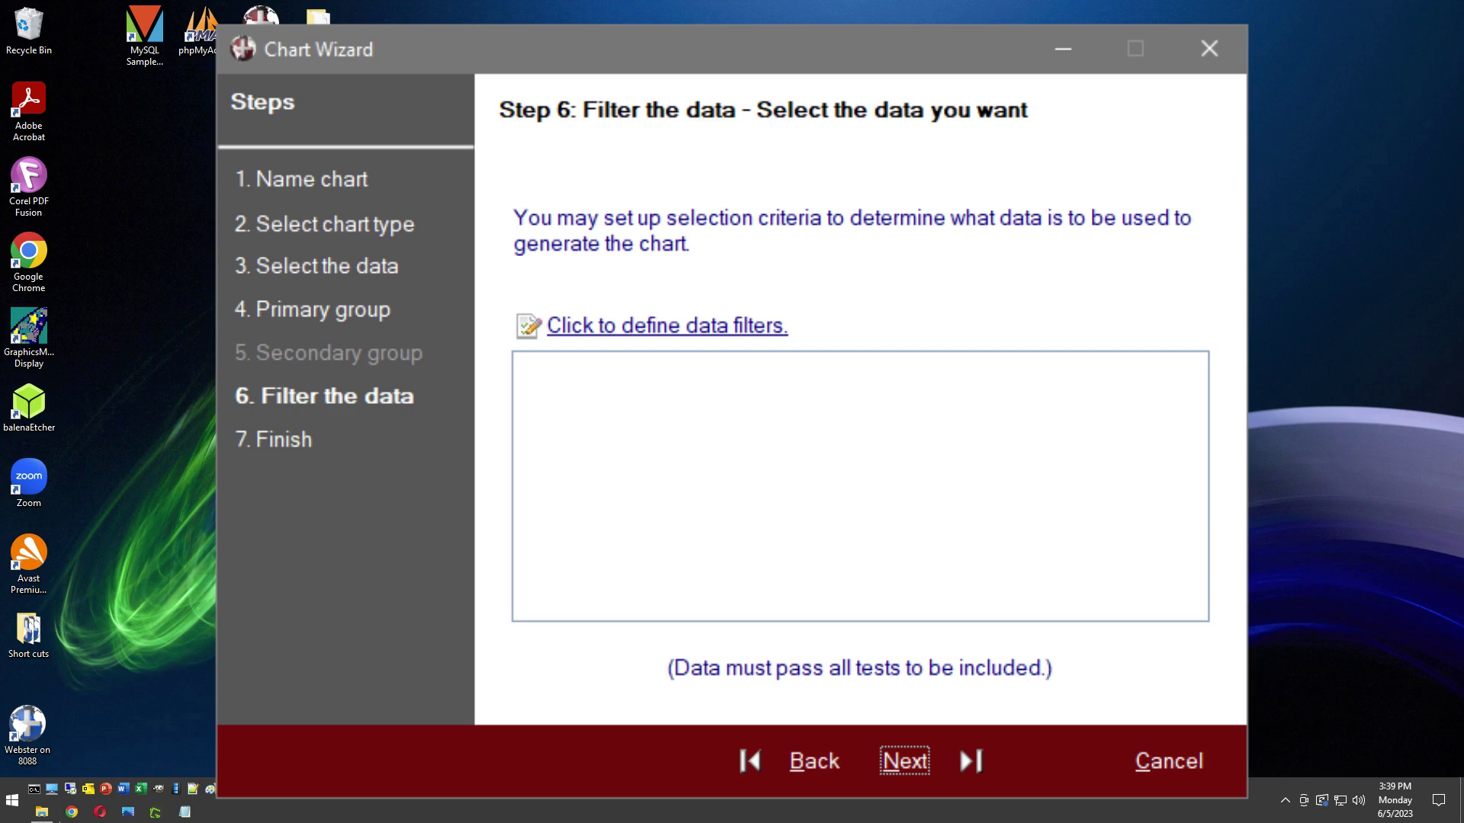
left_click(902, 761)
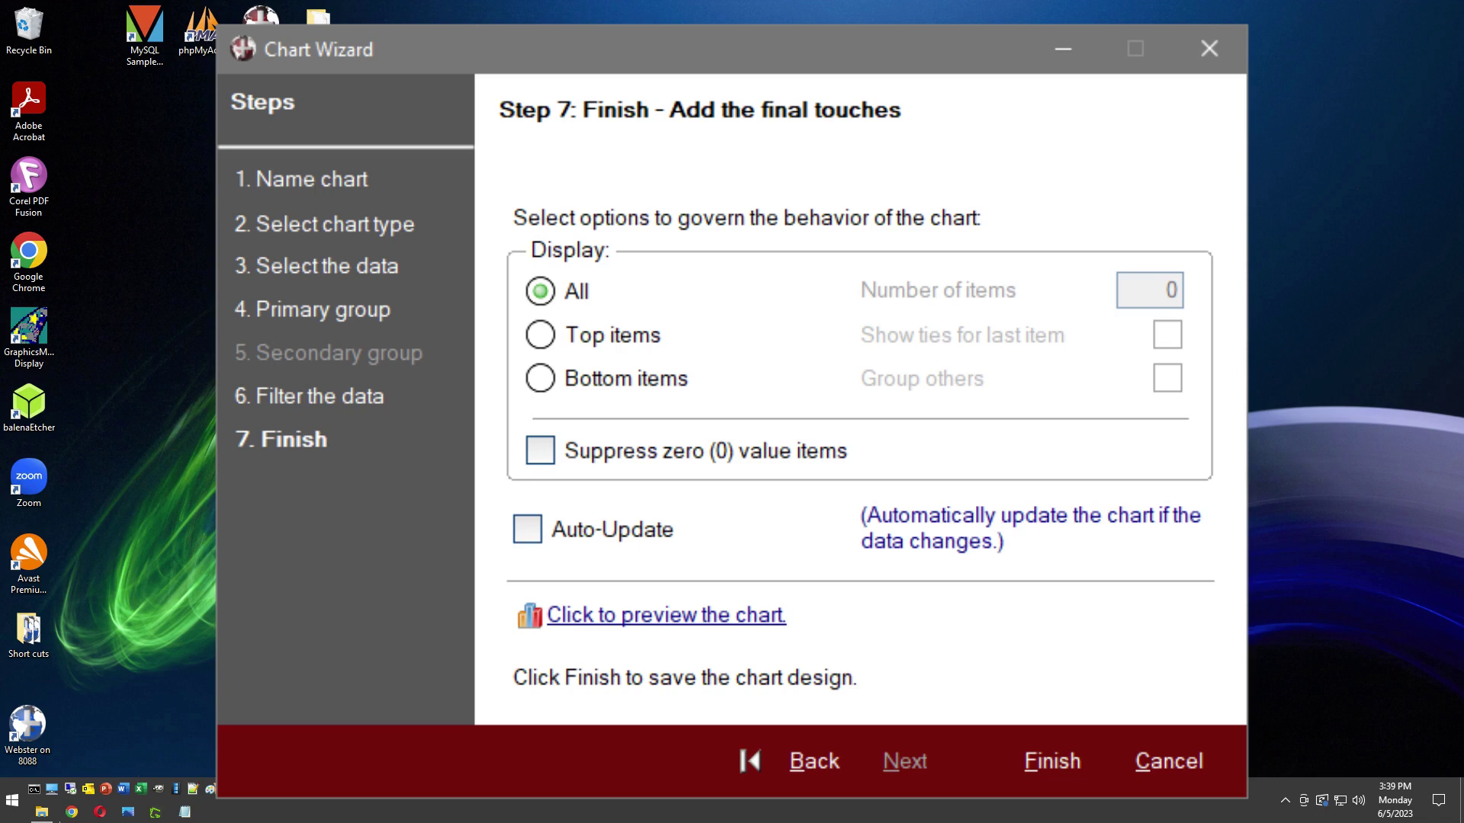
left_click(1054, 763)
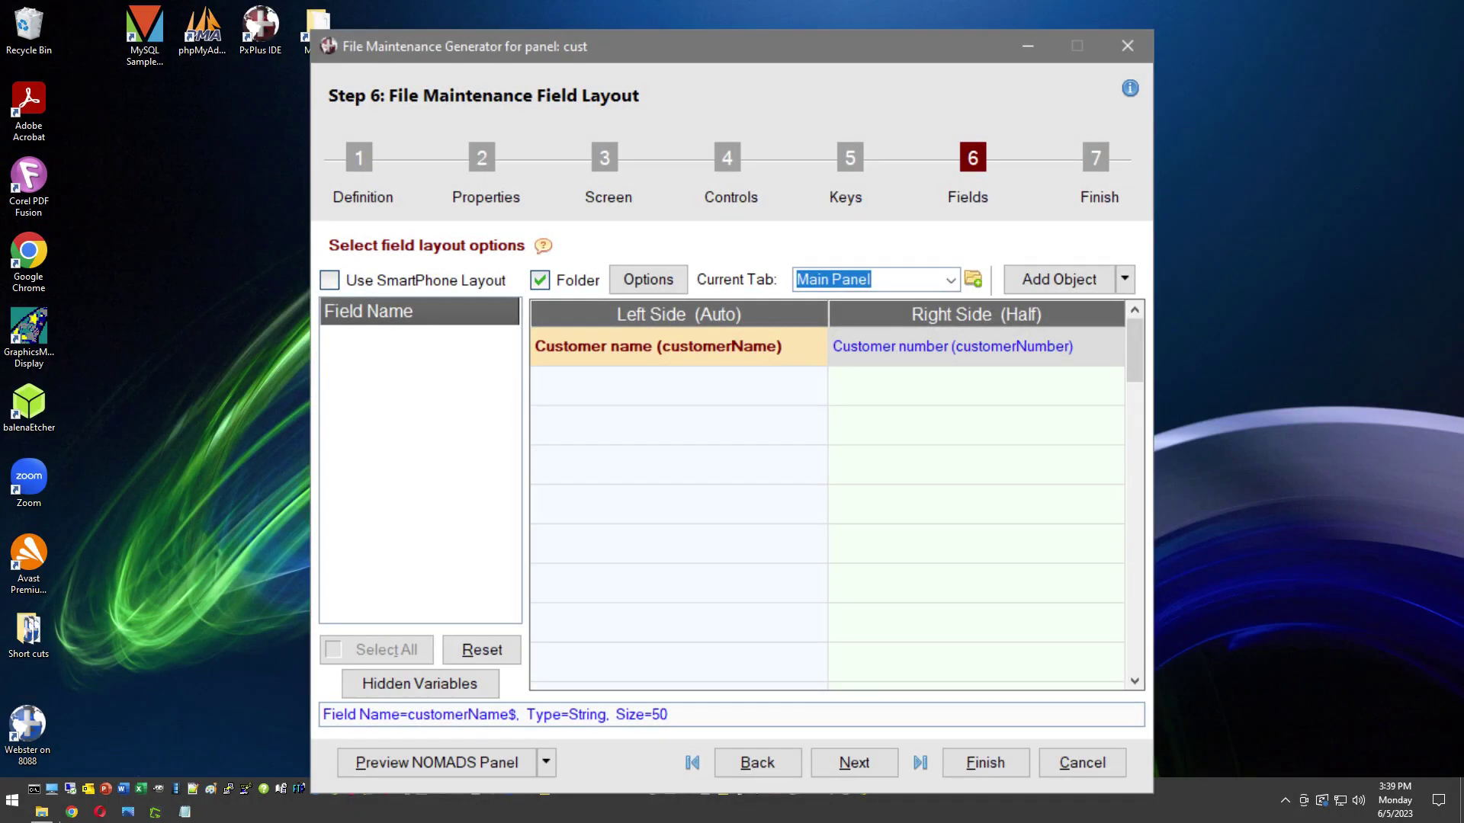
Step: Add a Smart Chart beside the list box on the Sales tab, using CUSTORD.Q and the Sales by Product Line chart
left_click(950, 280)
left_click(935, 362)
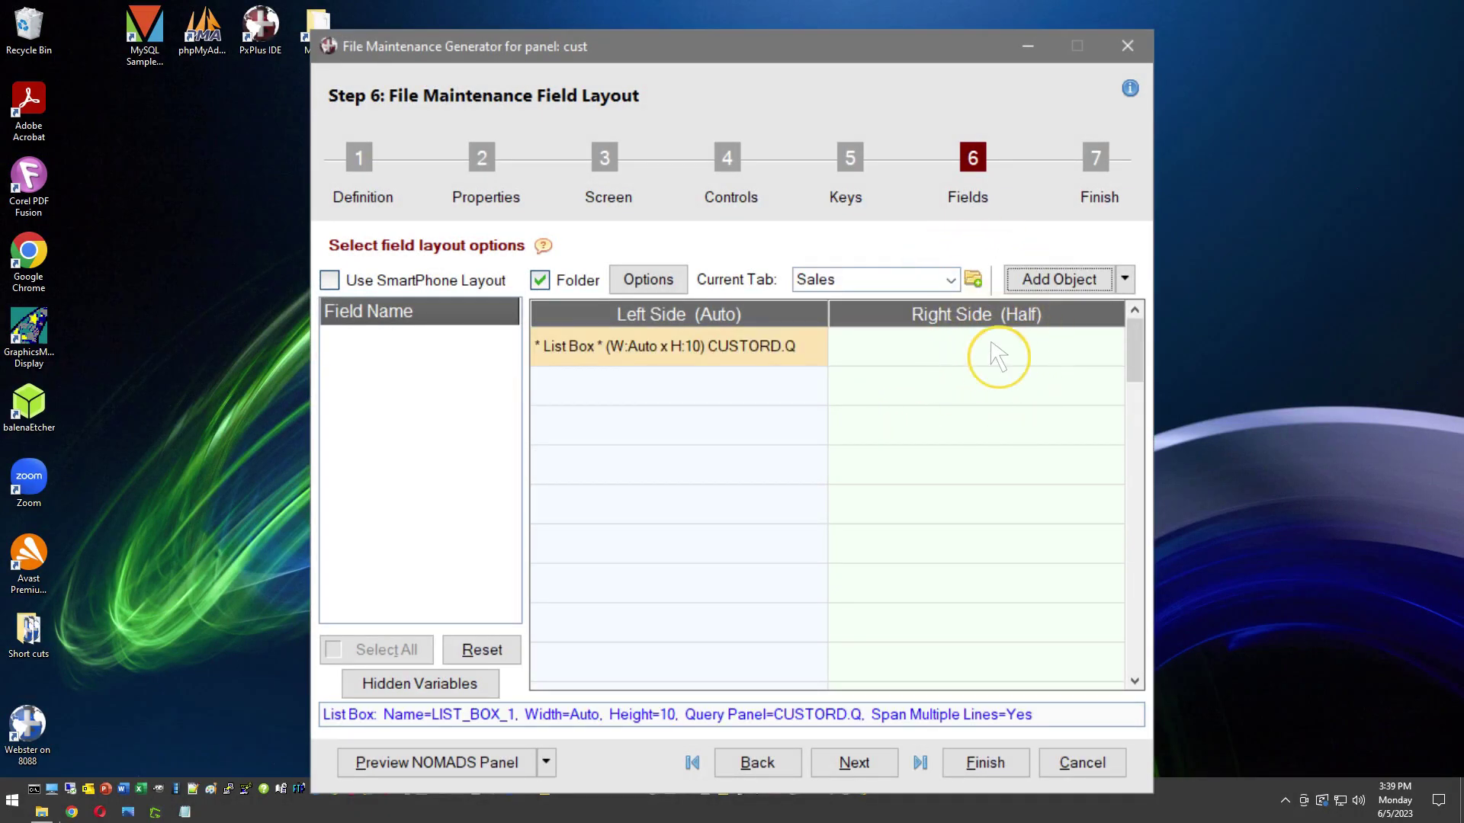
left_click(1125, 280)
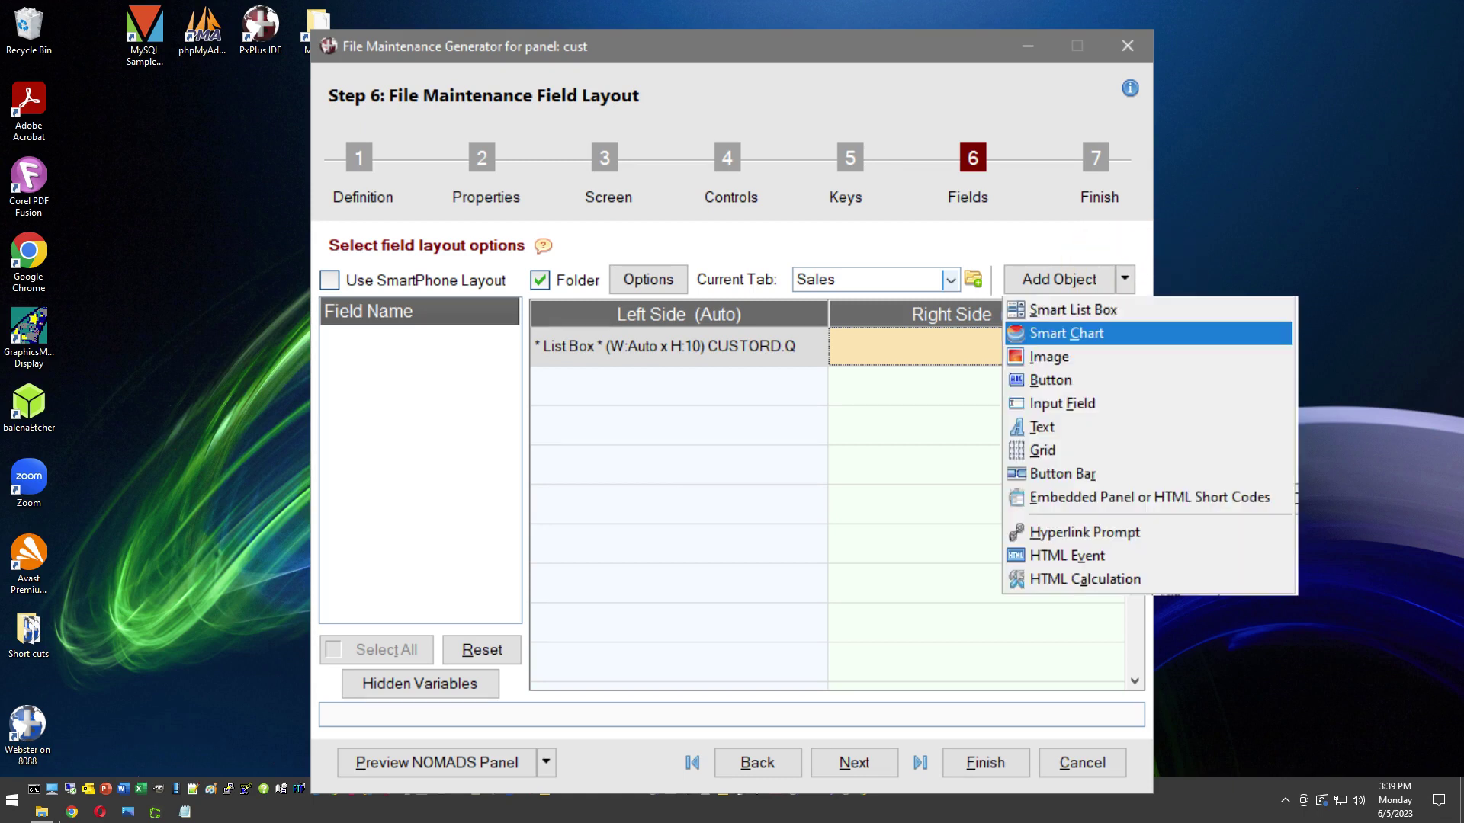
left_click(1115, 336)
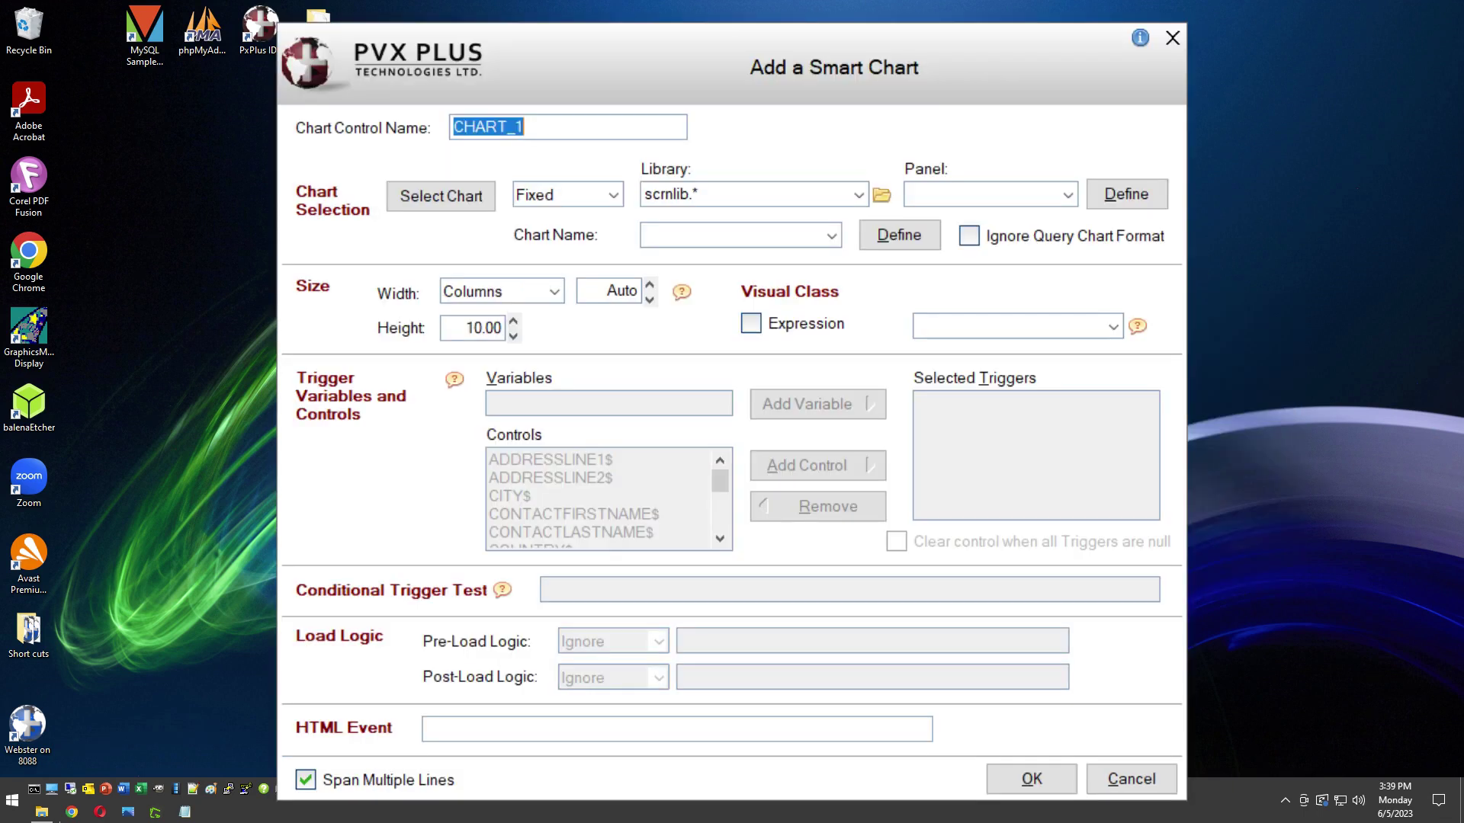
left_click(1067, 194)
left_click(1081, 262)
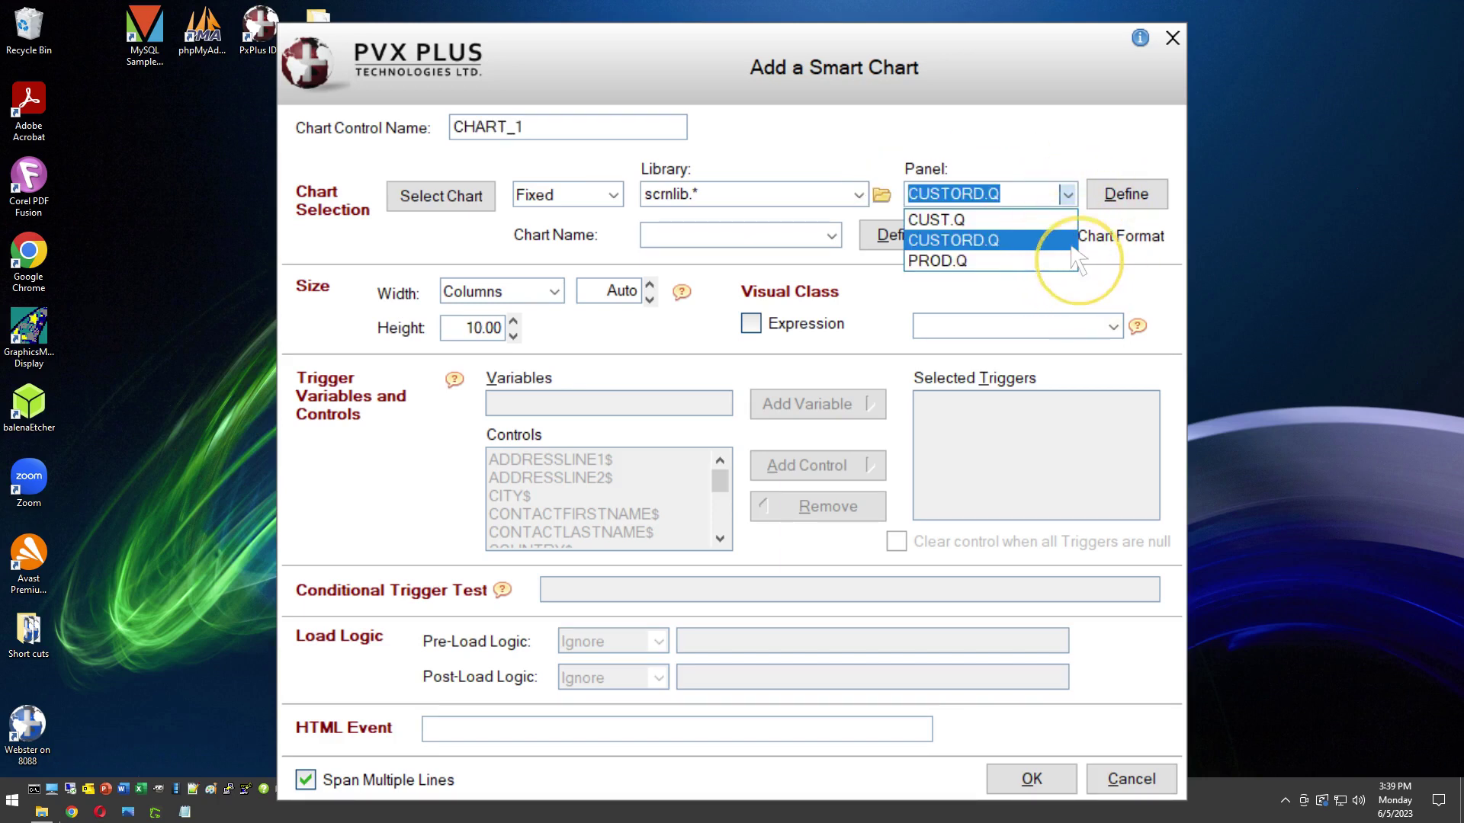
left_click(829, 236)
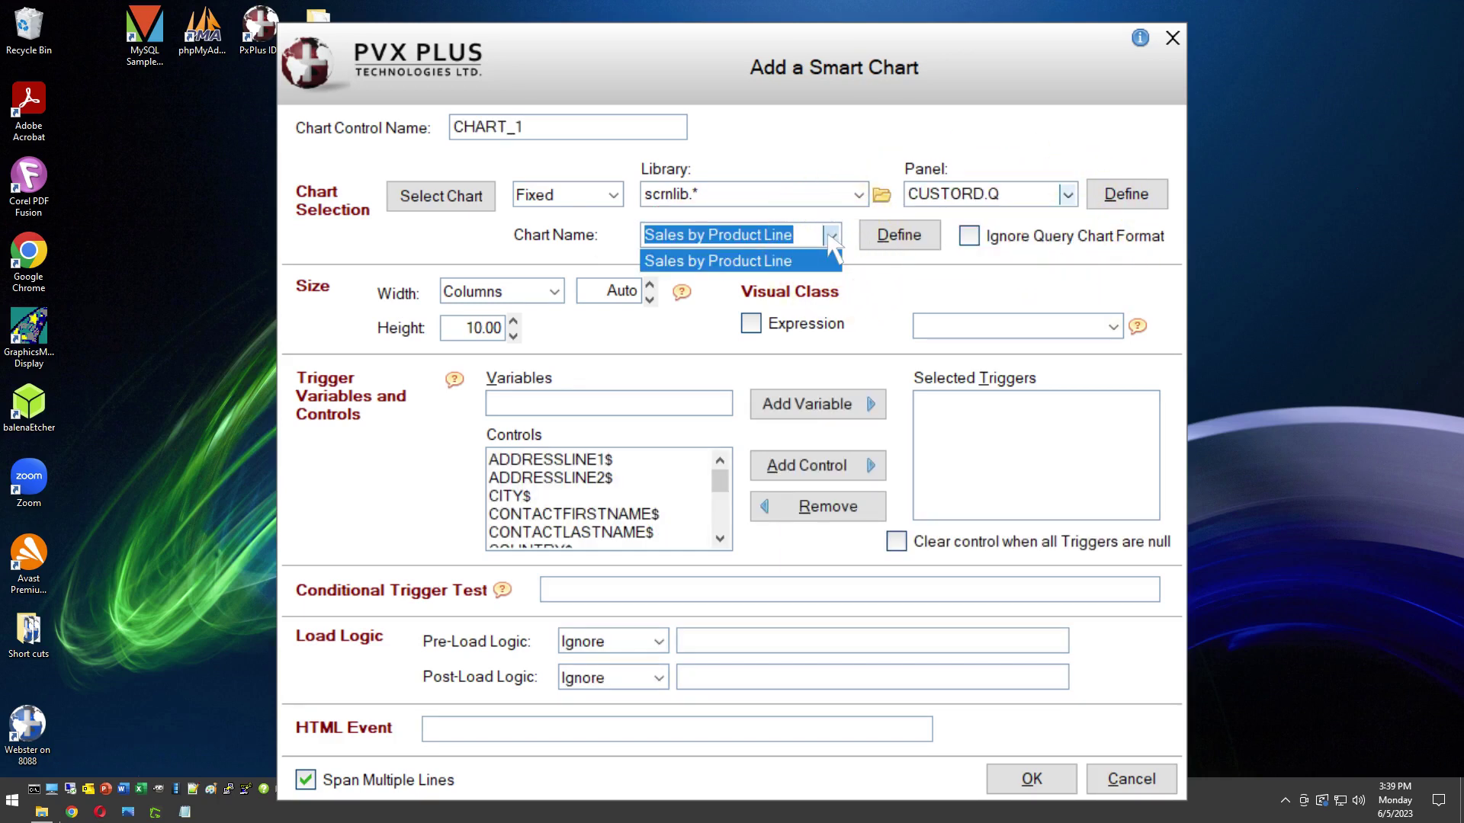
left_click(831, 260)
Step: Trigger the chart on CUSTOMERNUMBER with the test CustomerNumber<>0, and set its height to 20
double_click(671, 532)
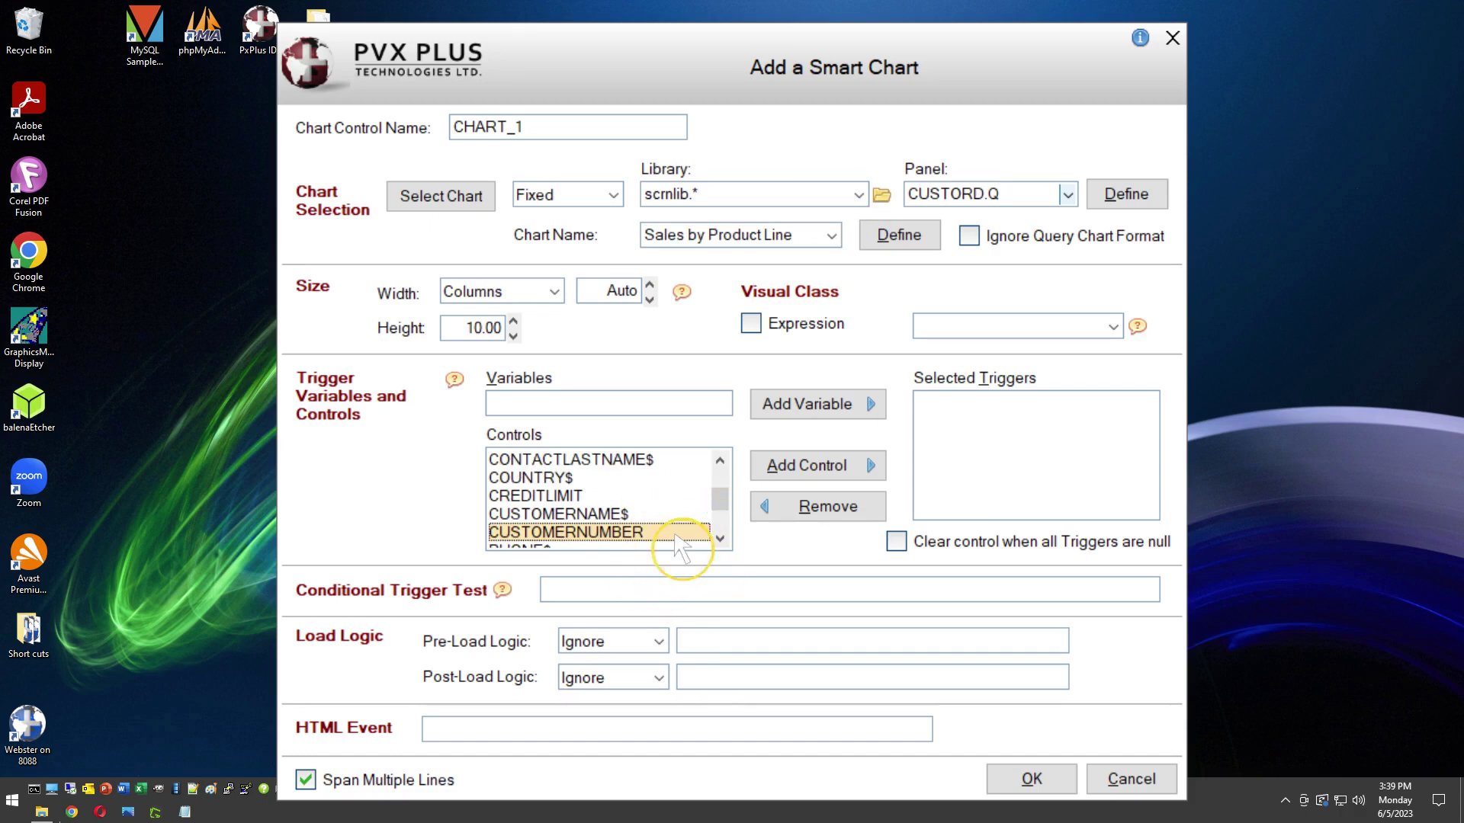
type("CustomerNumber<>0")
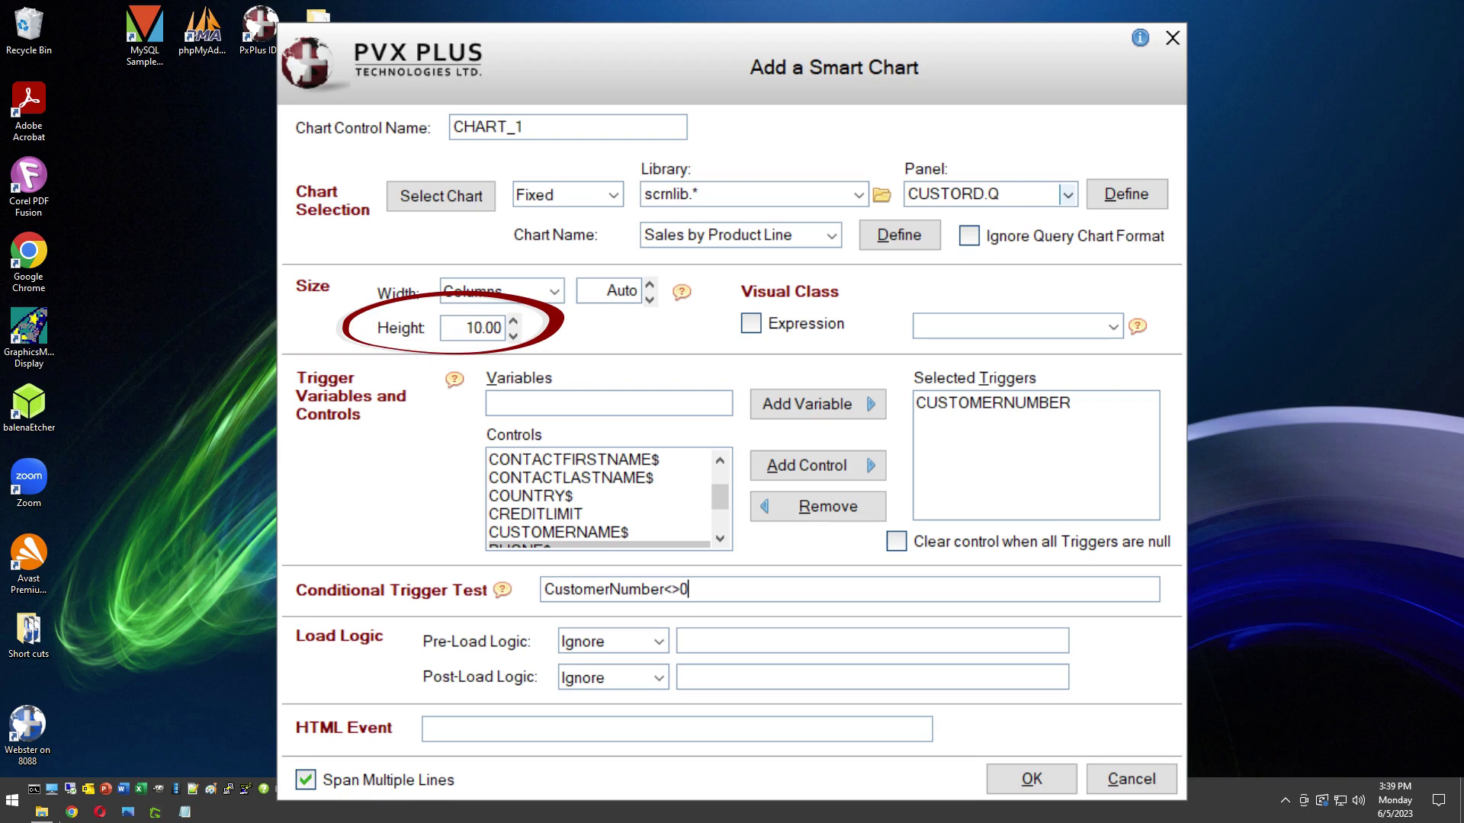
left_click(482, 328)
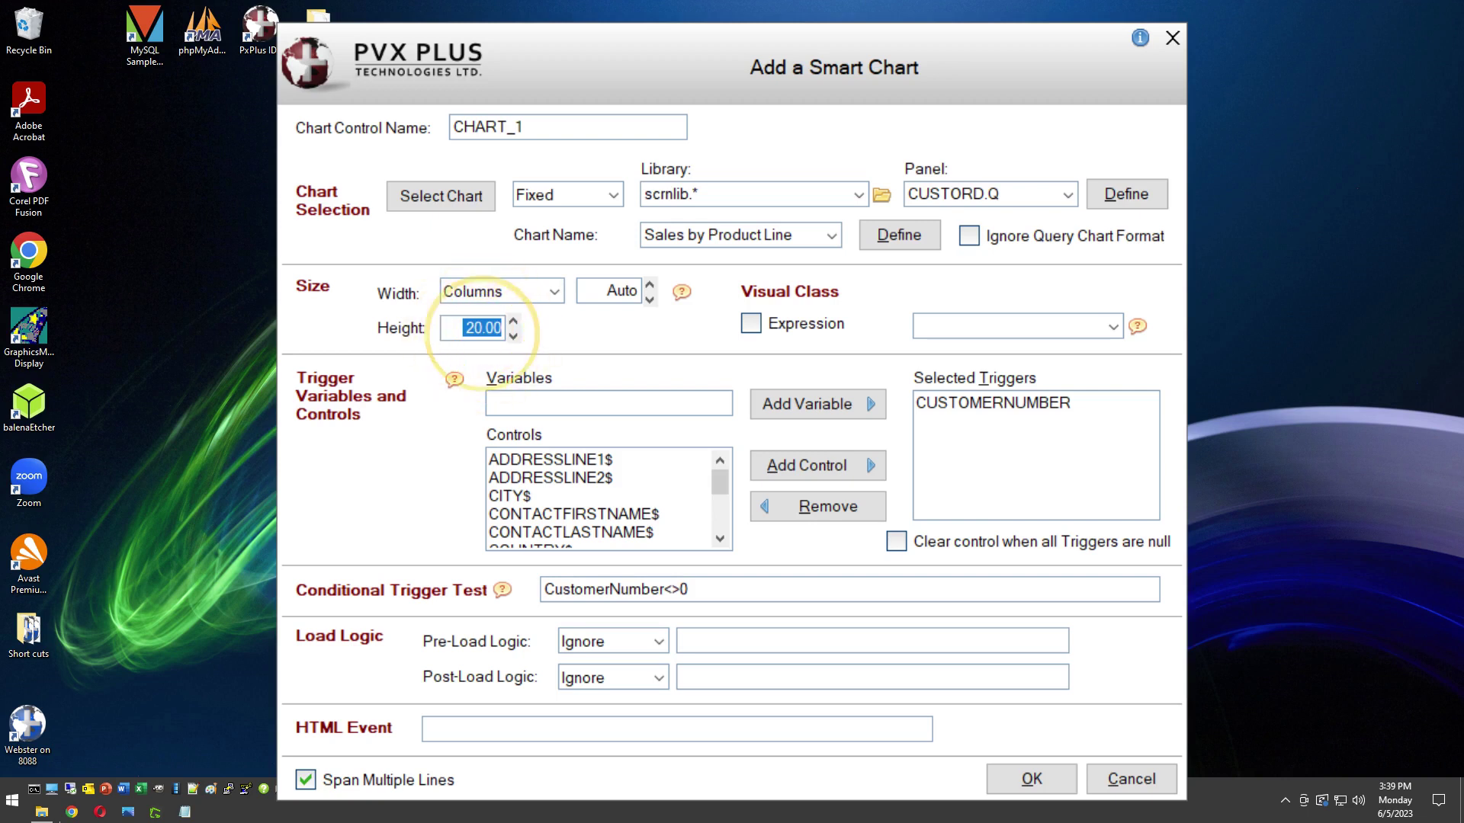
key("Return")
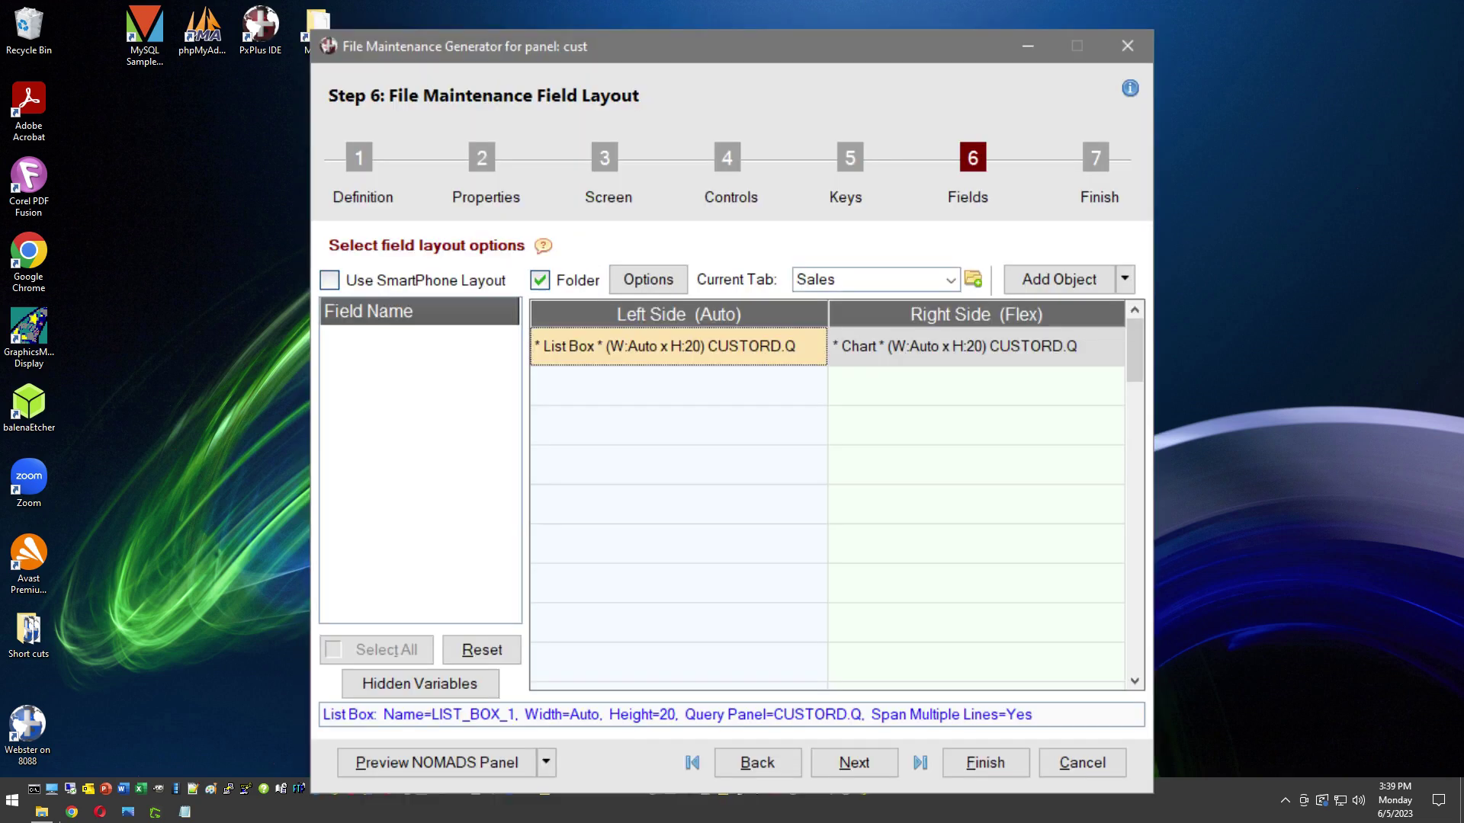
Step: Set the HTML section size of both Sales tab sides to Flex, and the list box height to 20
left_click(972, 315)
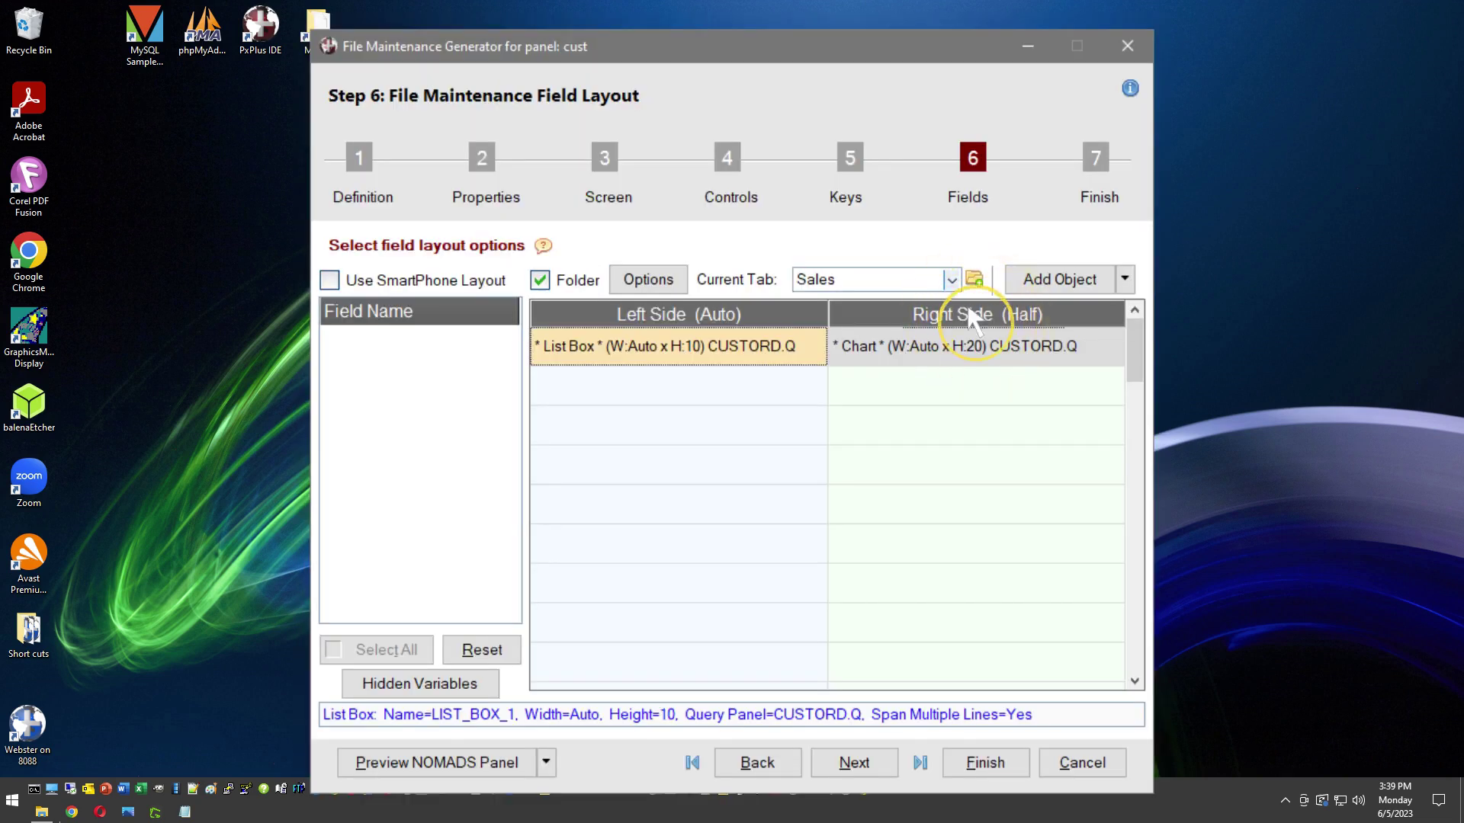
left_click(972, 315)
left_click(1018, 407)
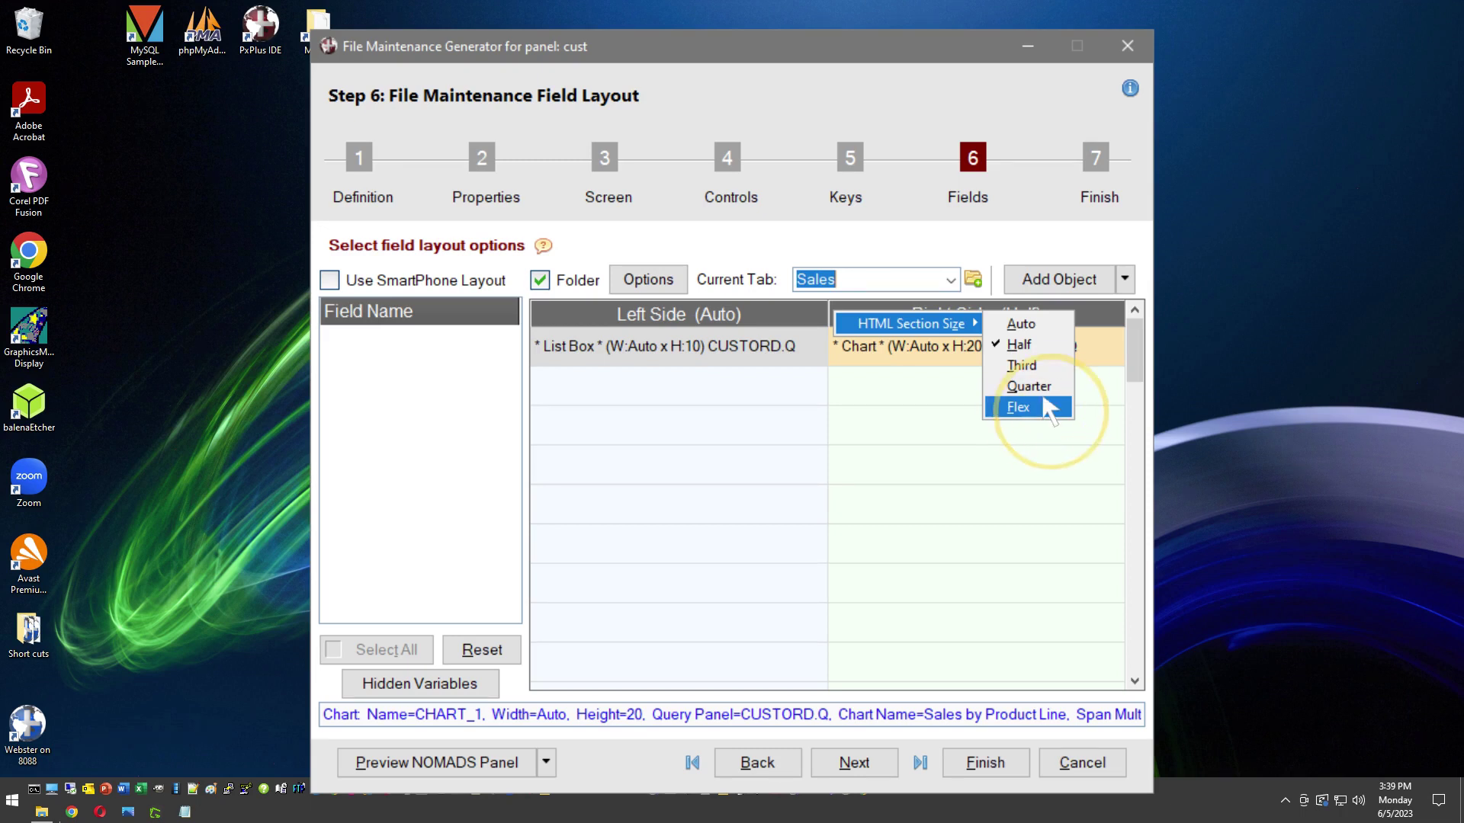
left_click(763, 316)
left_click(858, 409)
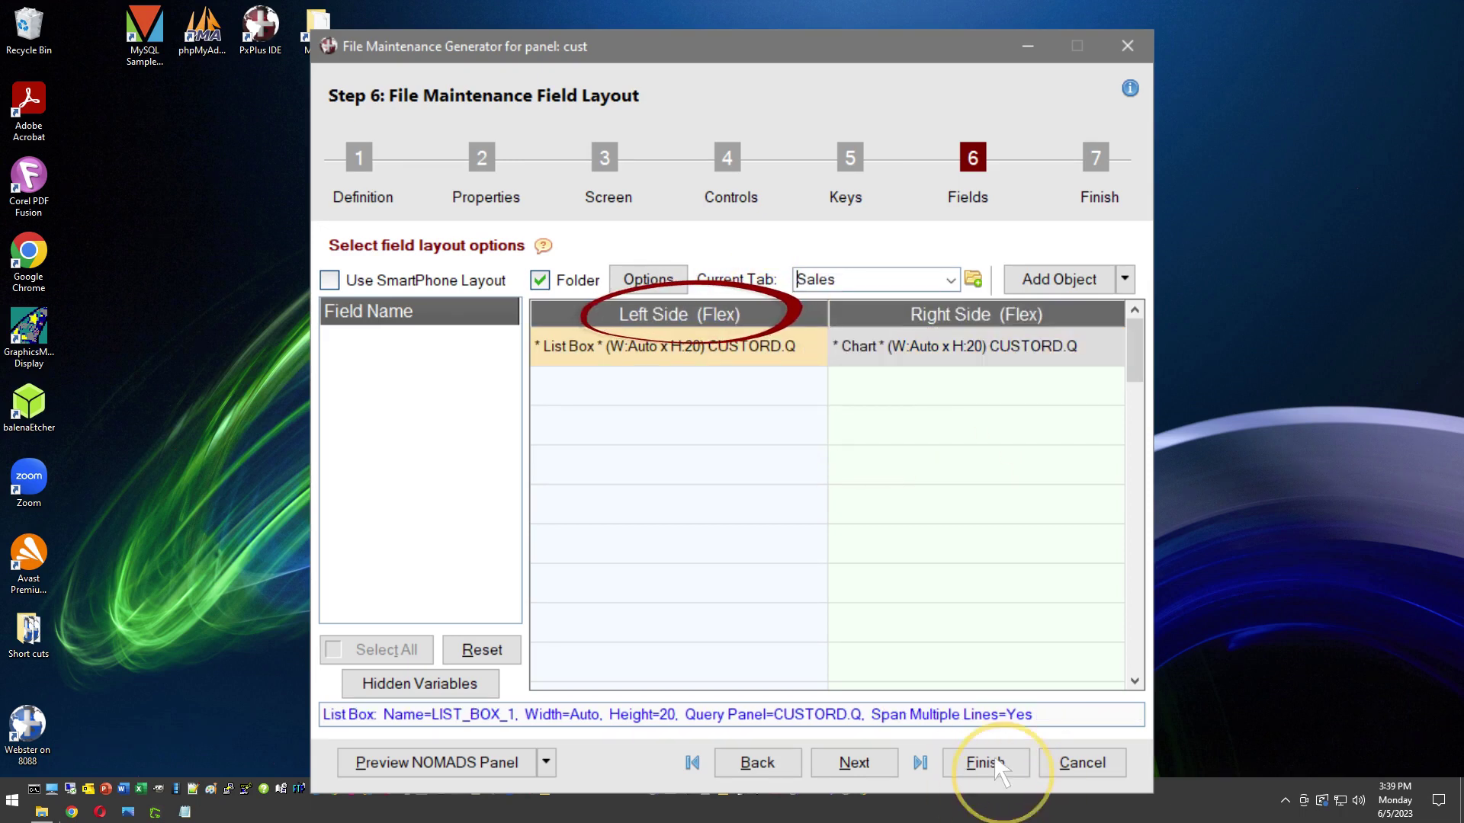
Step: Regenerate the cust panel and check the Sales tab's list and chart for the next customer in the browser
left_click(988, 763)
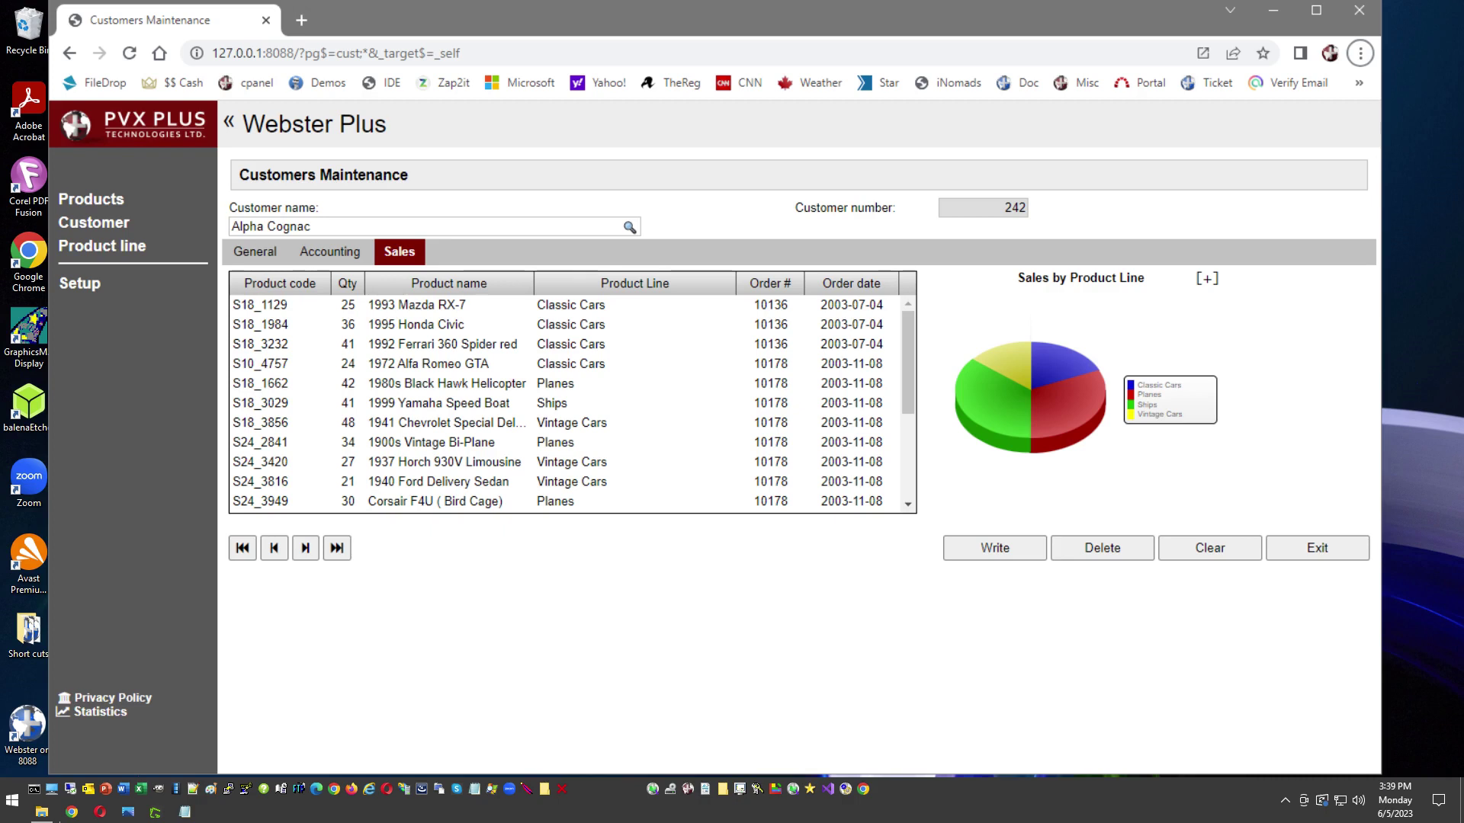
left_click(305, 548)
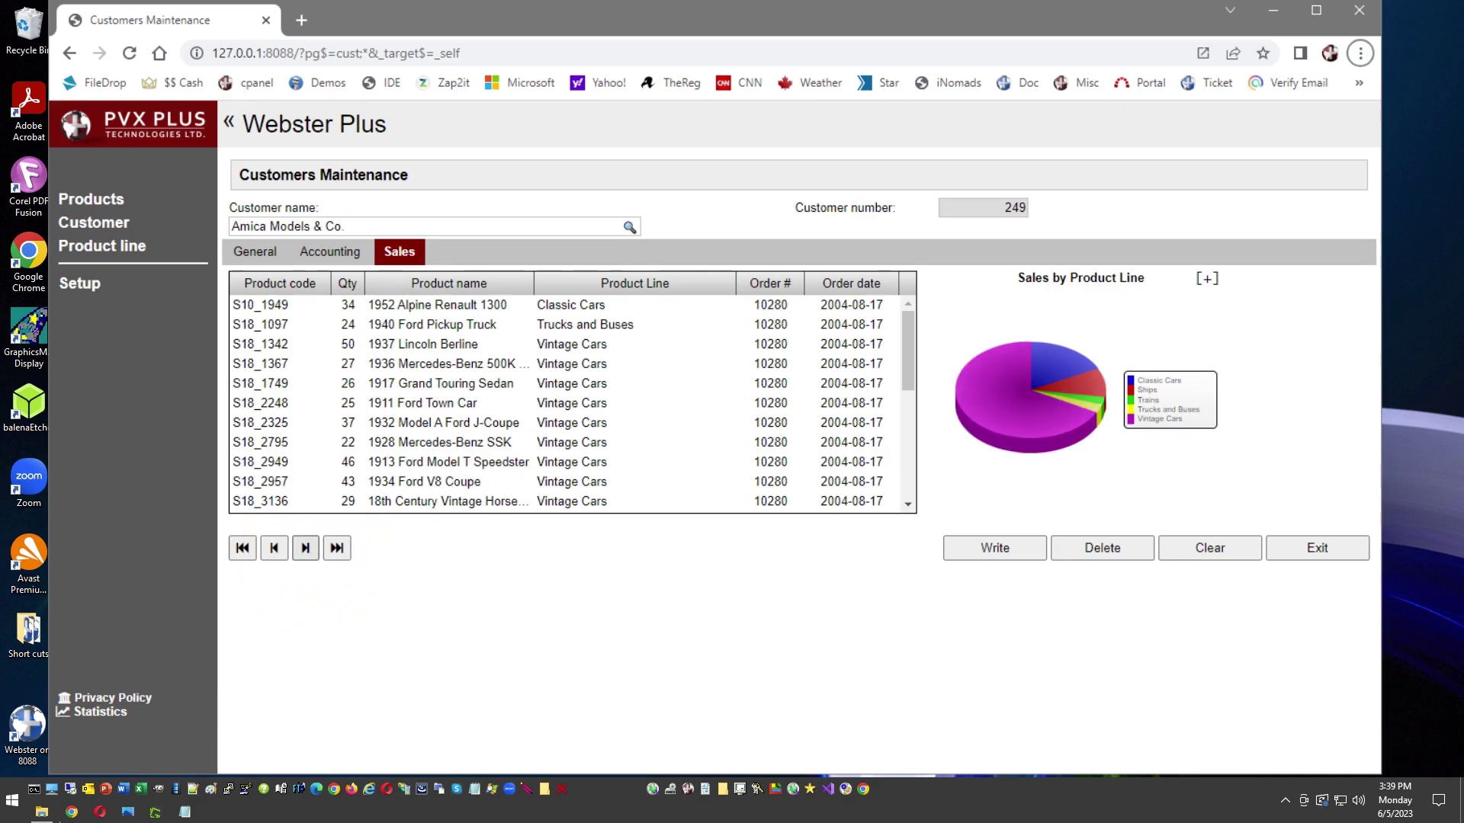